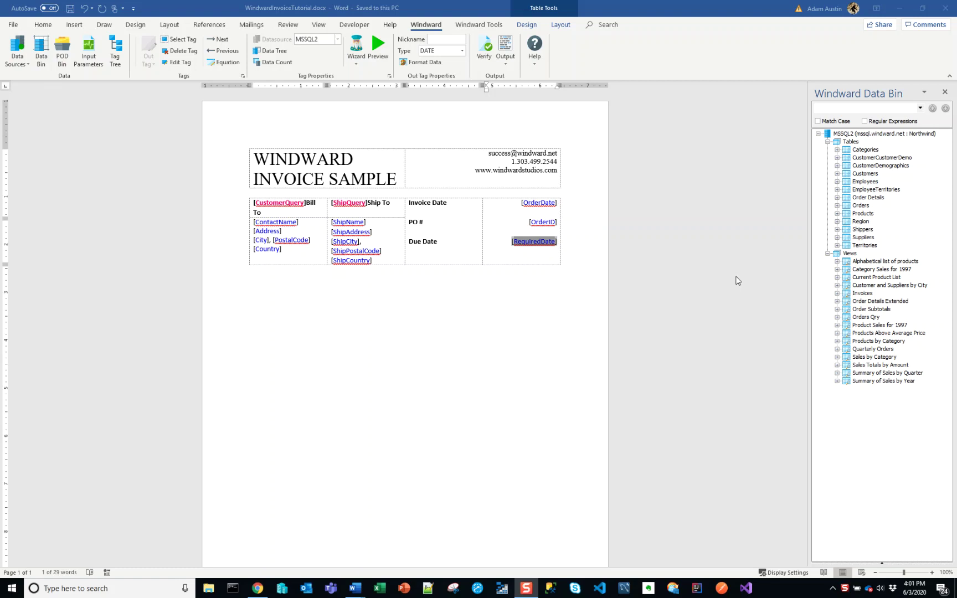
# - Switch to the finished sample invoice output to review its layout, and return to the WindwardInvoiceTutorial template
pyautogui.hotkey('alt', 'Tab')
pyautogui.hotkey('alt', 'Tab')
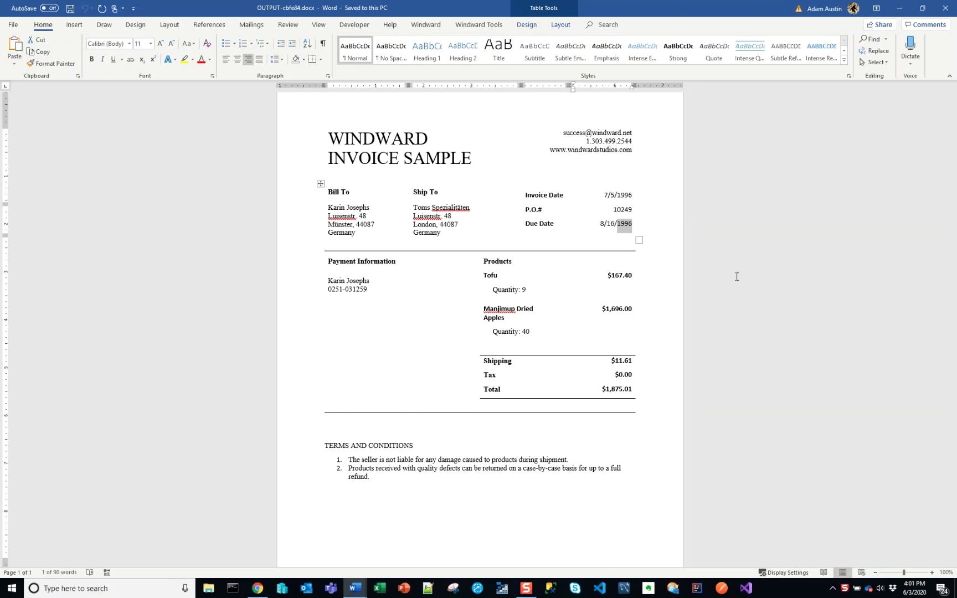
pyautogui.hotkey('alt', 'Tab')
pyautogui.hotkey('alt', 'Tab')
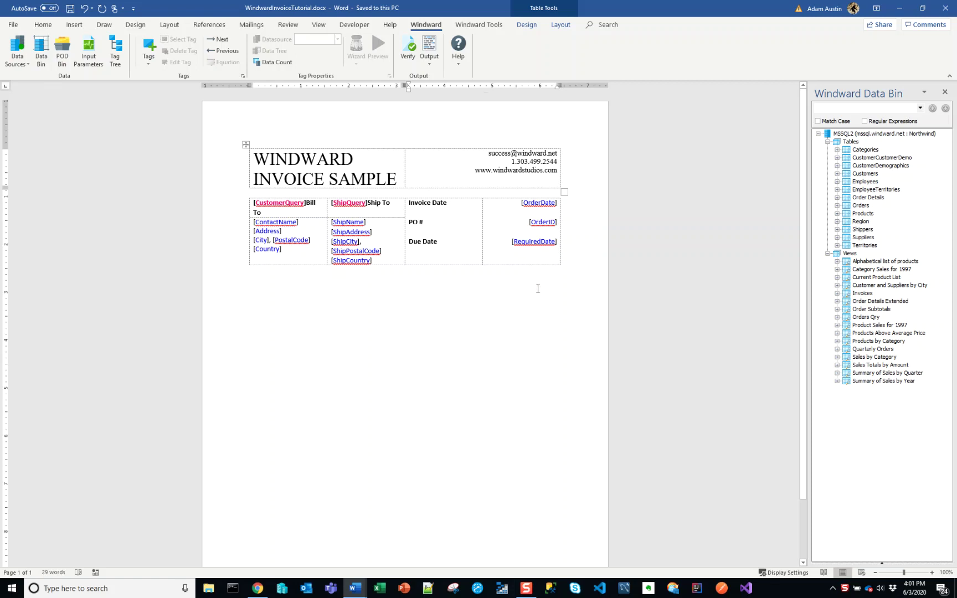
# - Insert a 2x2 table on the blank line below the Bill To and Ship To table
pyautogui.click(536, 310)
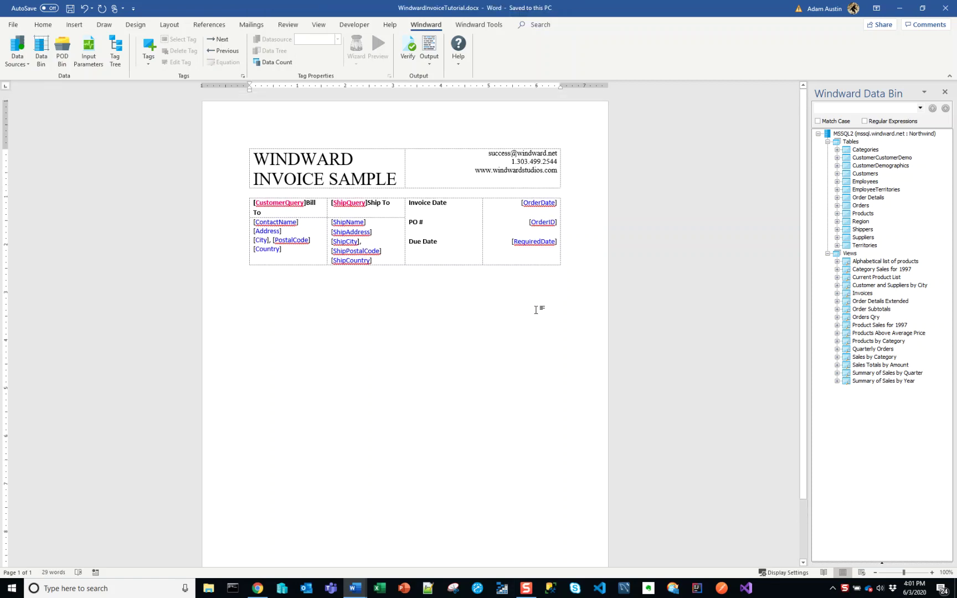
pyautogui.hotkey('alt', 'Tab')
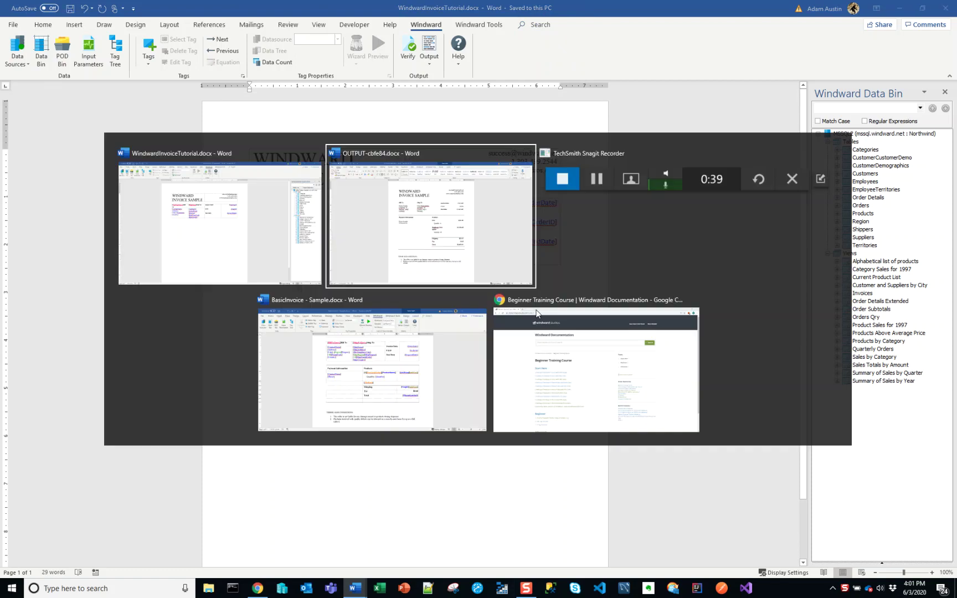
pyautogui.hotkey('alt', 'Tab')
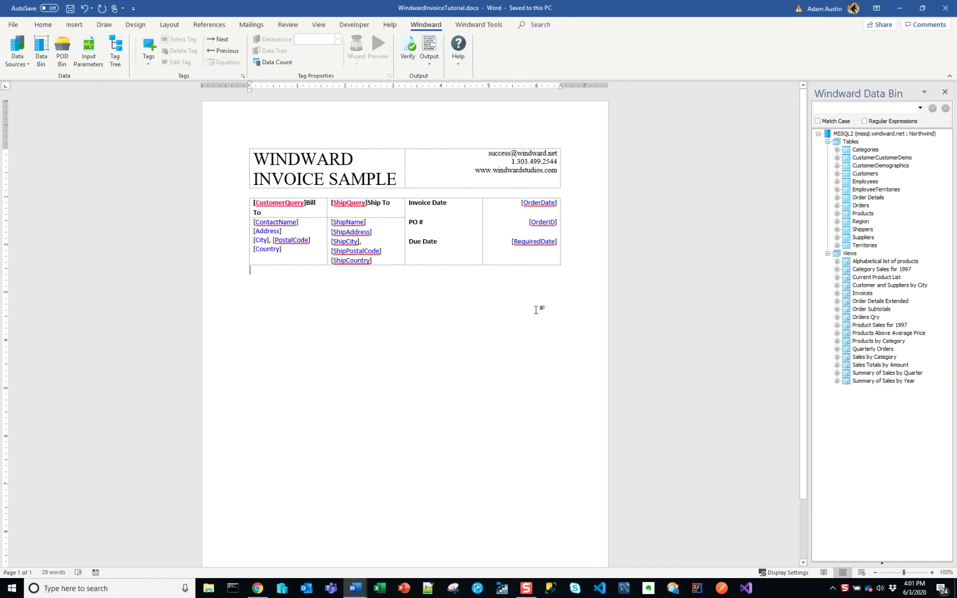
pyautogui.click(75, 25)
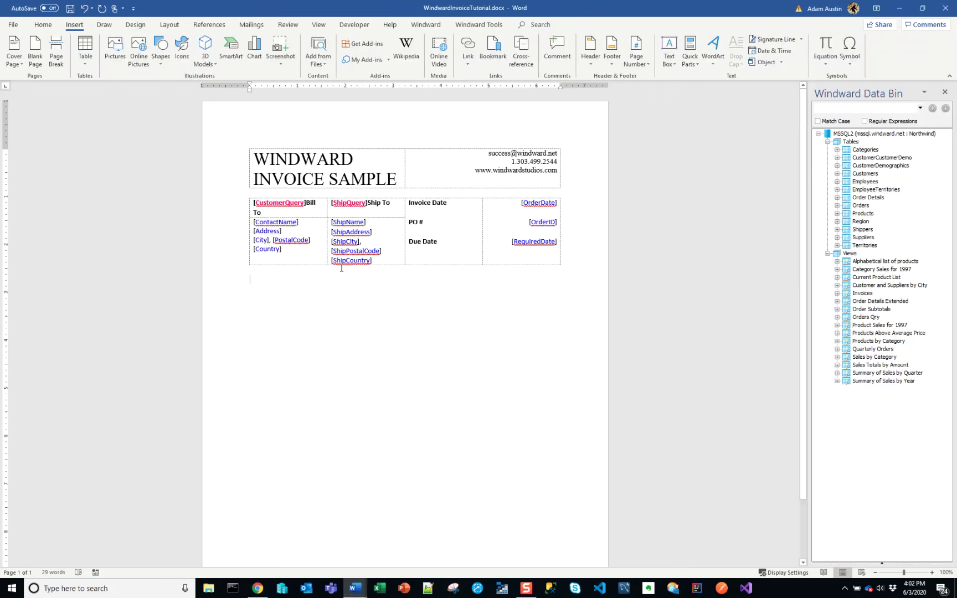
pyautogui.click(83, 67)
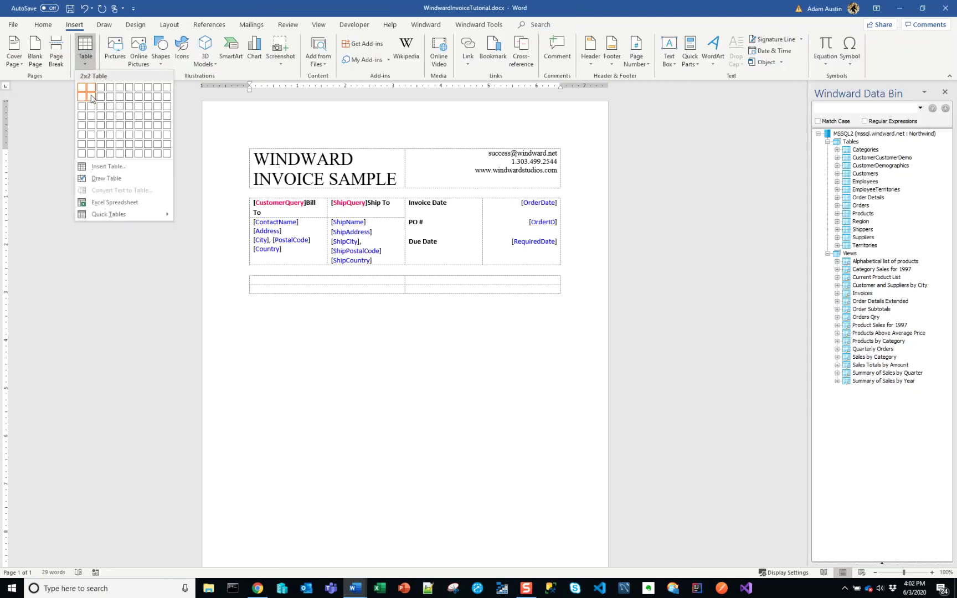
pyautogui.click(91, 98)
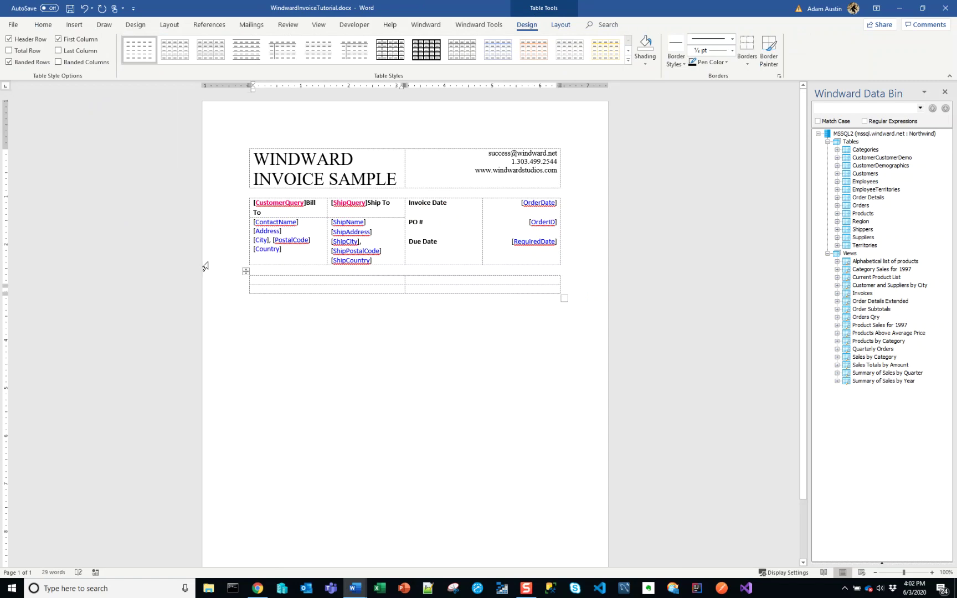
# - Enter the headings "Payment Information" and "Products" in the new table's first row and make them bold
pyautogui.hotkey('alt', 'Tab')
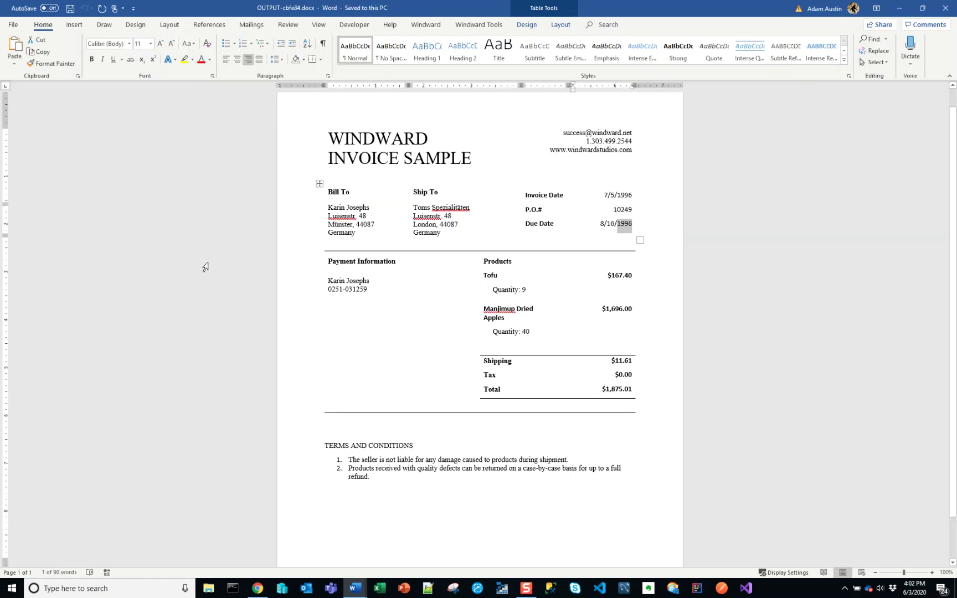
pyautogui.hotkey('alt', 'Tab')
pyautogui.write('Payment I')
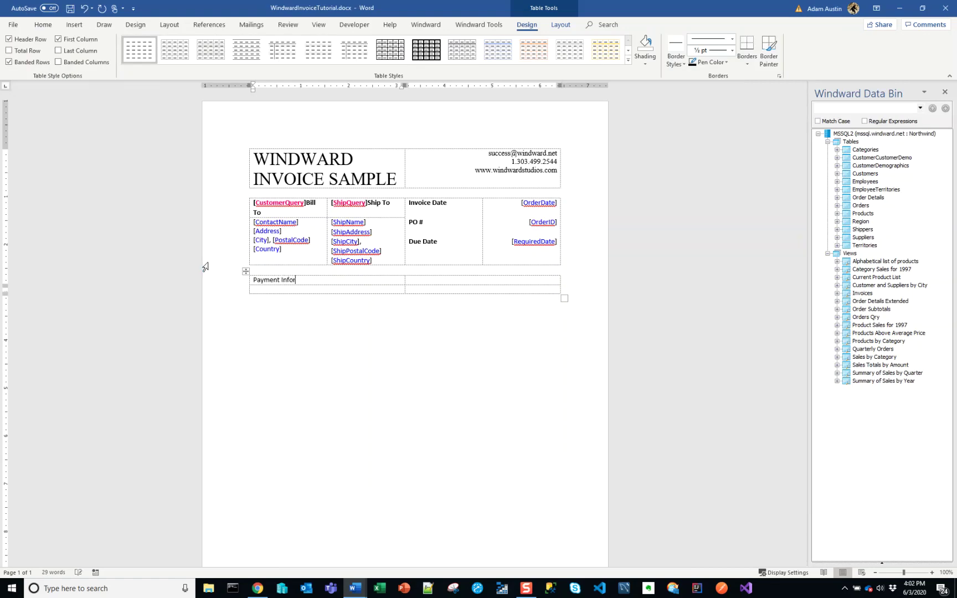
pyautogui.press('Tab')
pyautogui.hotkey('shift', 'Home')
pyautogui.hotkey('shift', 'Left')
pyautogui.hotkey('ctrl', 'b')
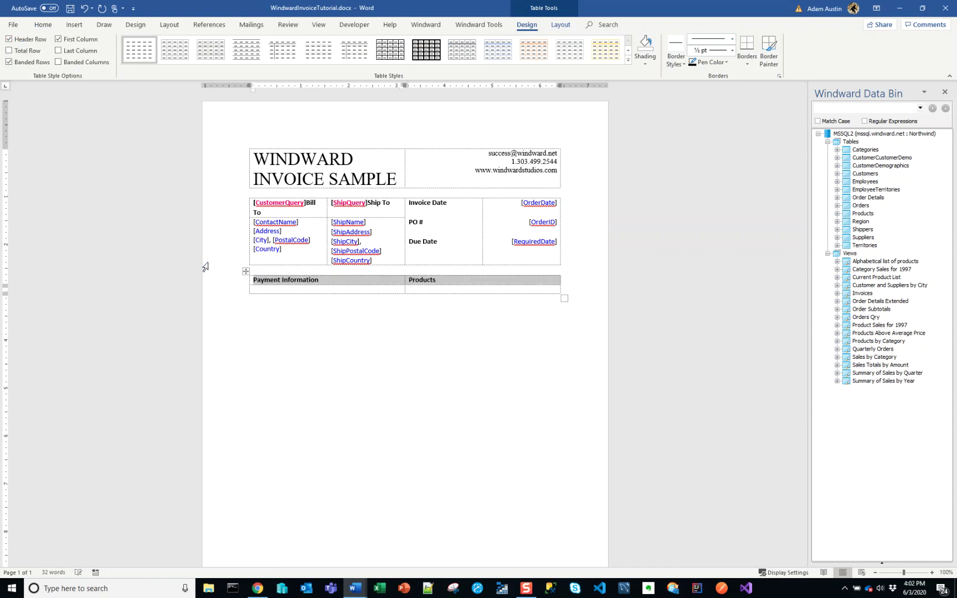
pyautogui.press('Down')
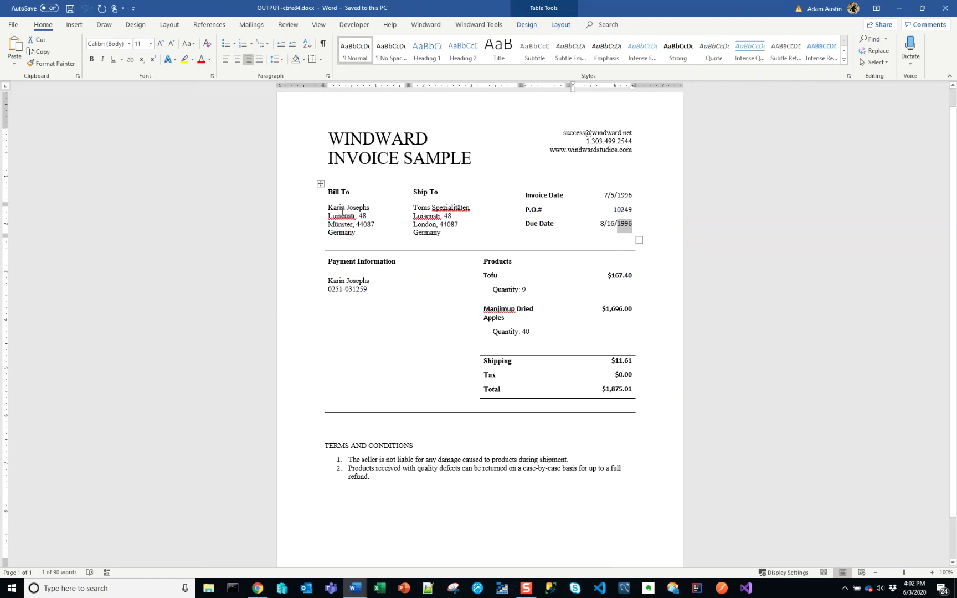
# - Examine the lines under Payment Information in the sample invoice output, and minimize that document
pyautogui.tripleClick(355, 290)
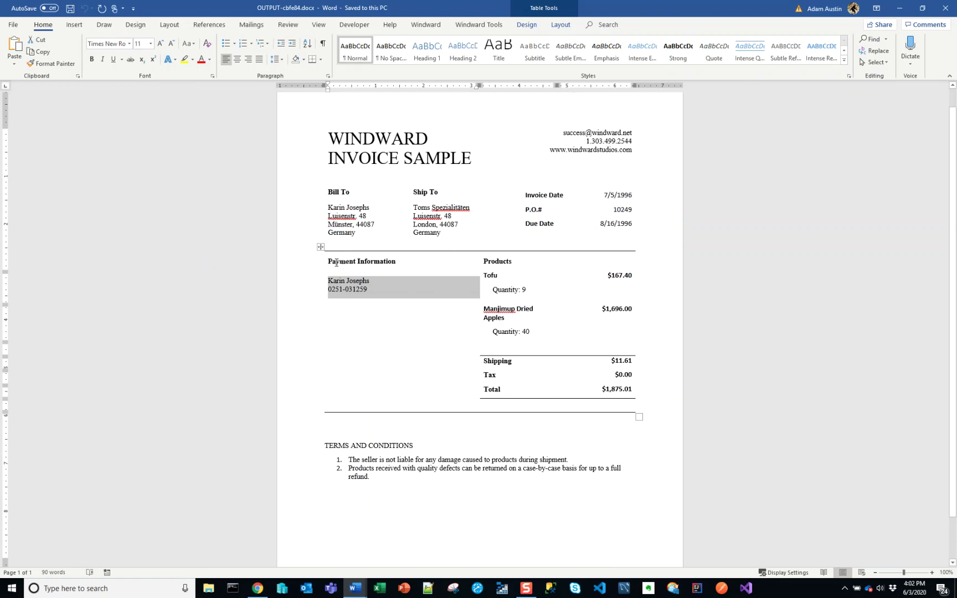
pyautogui.click(357, 288)
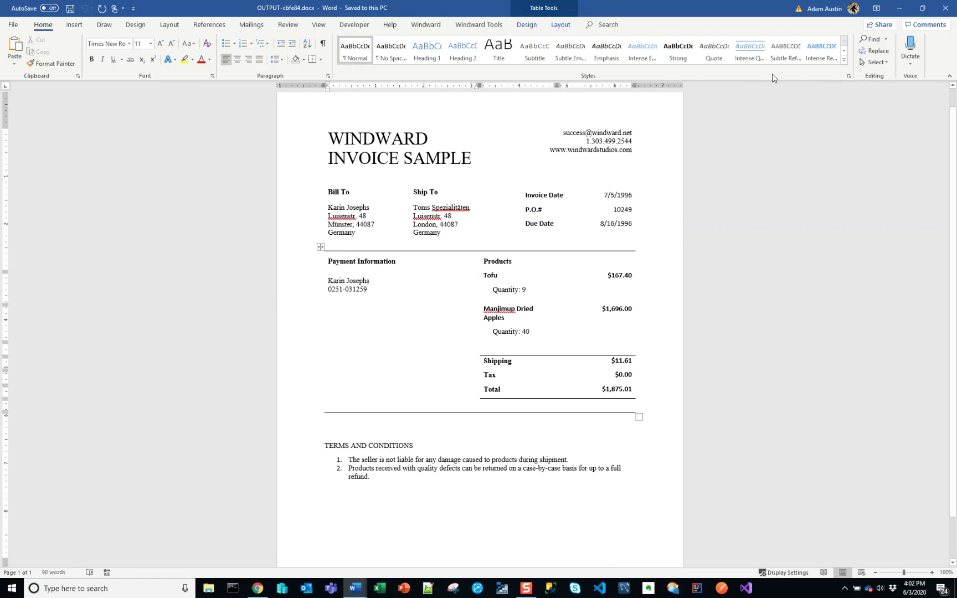
pyautogui.click(899, 7)
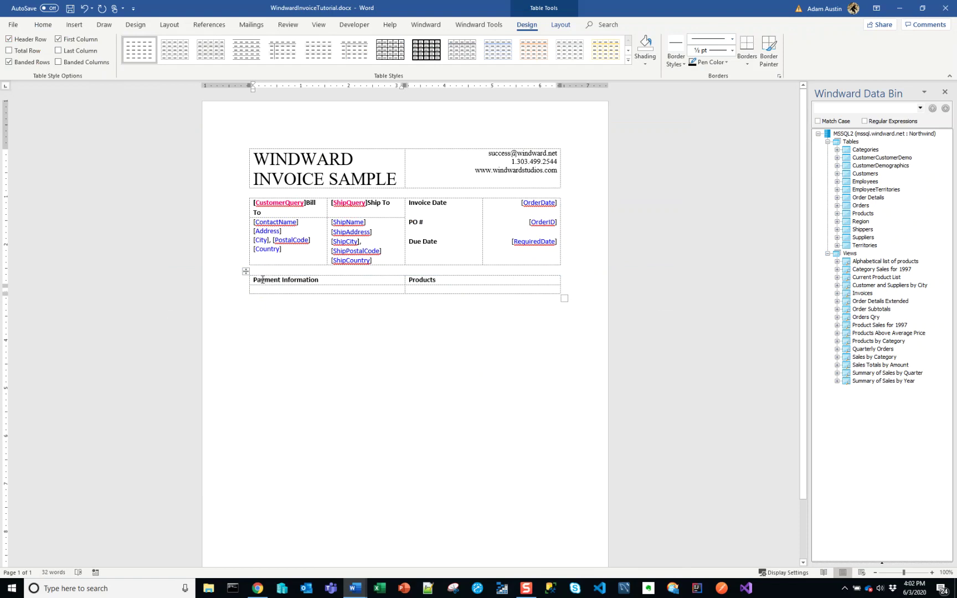
# - Add the Phone column from the Customers table to the CustomerQuery tag's SQL select
pyautogui.click(274, 205)
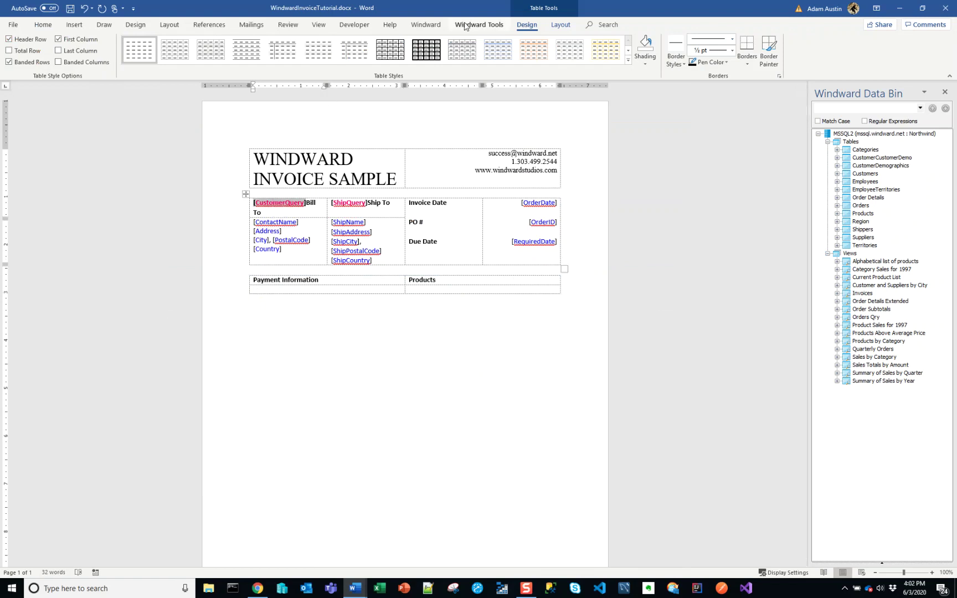
pyautogui.click(427, 25)
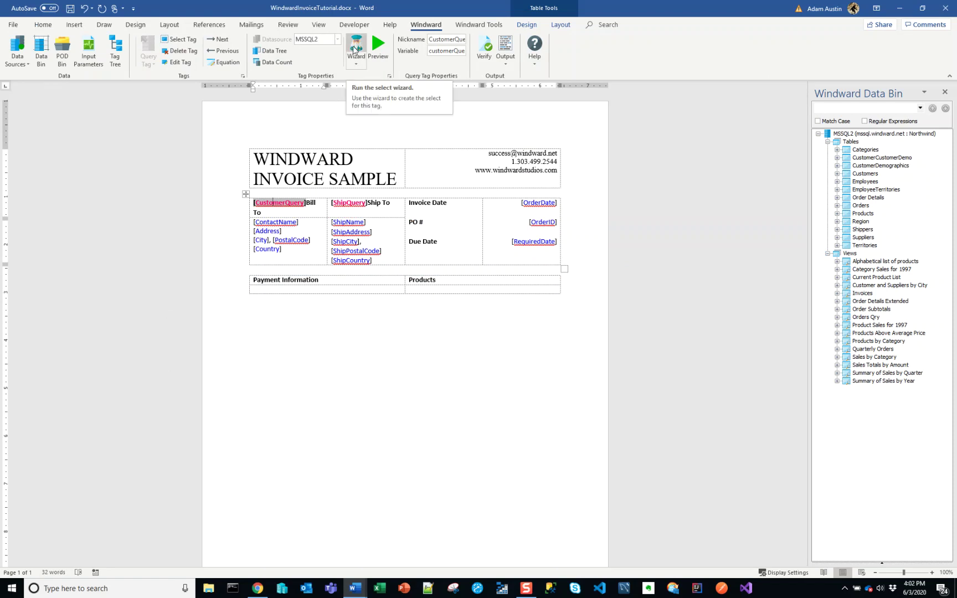
pyautogui.click(355, 49)
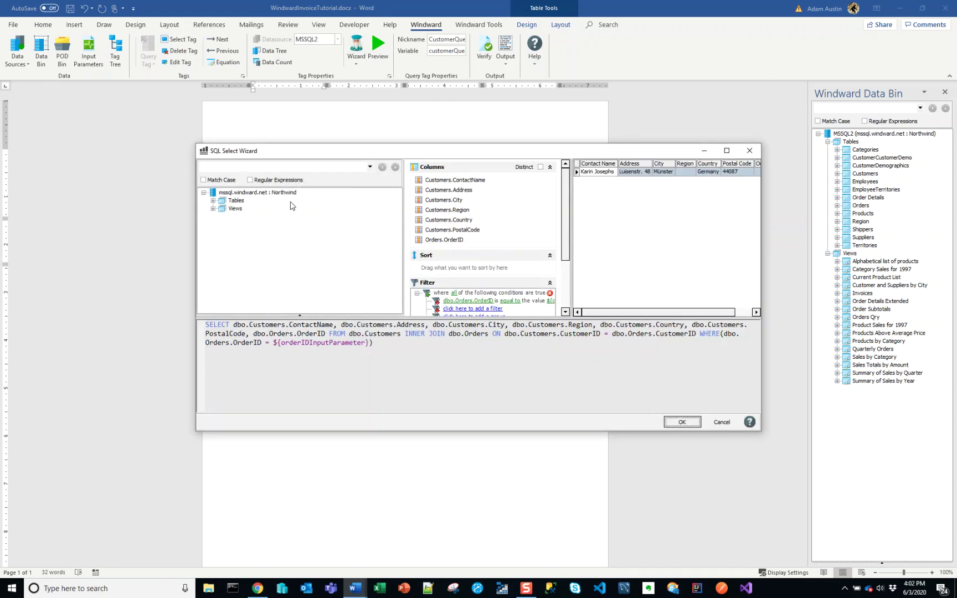
pyautogui.click(213, 201)
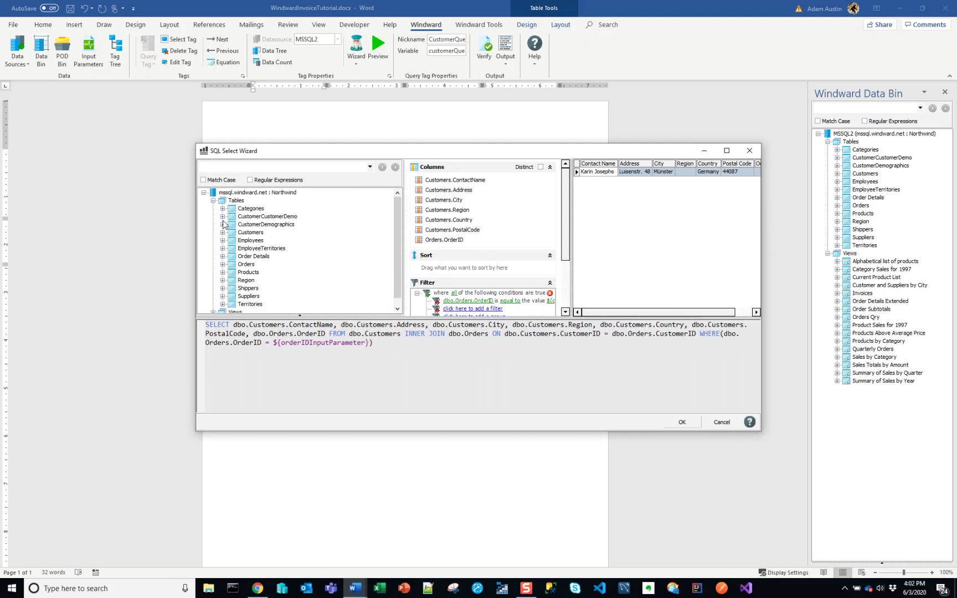
pyautogui.click(222, 209)
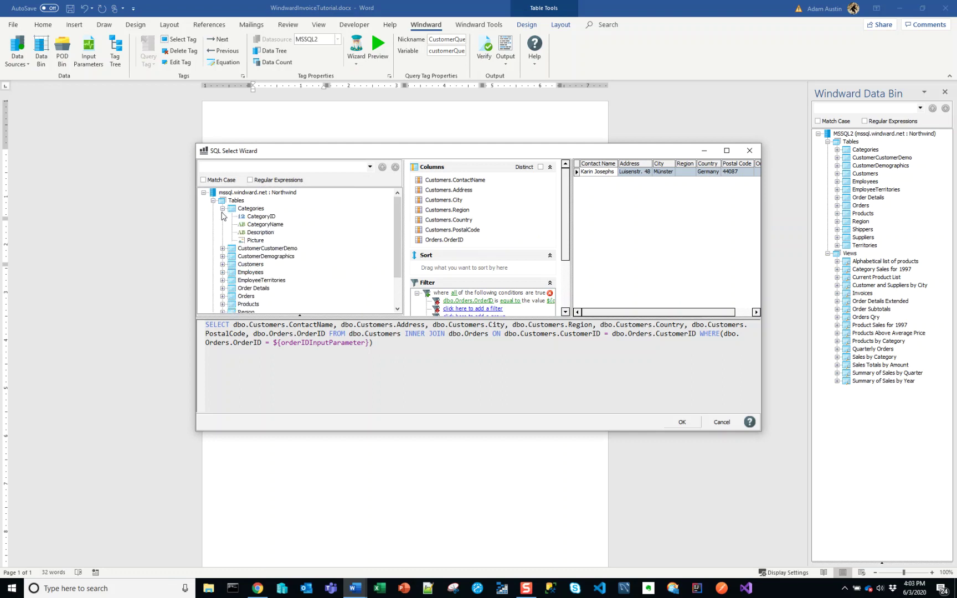
pyautogui.click(222, 208)
pyautogui.click(222, 233)
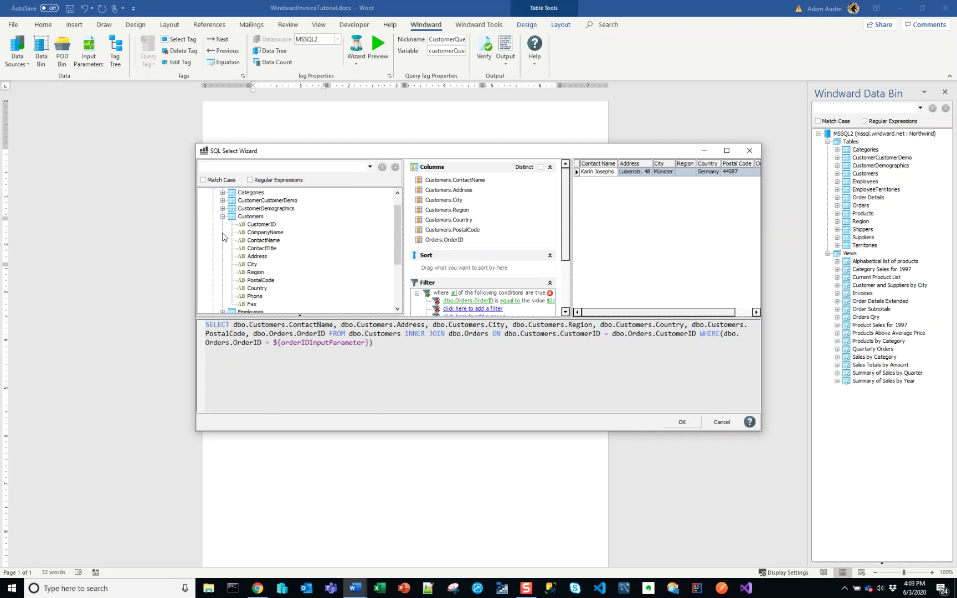
pyautogui.moveTo(249, 304); pyautogui.dragTo(444, 246)
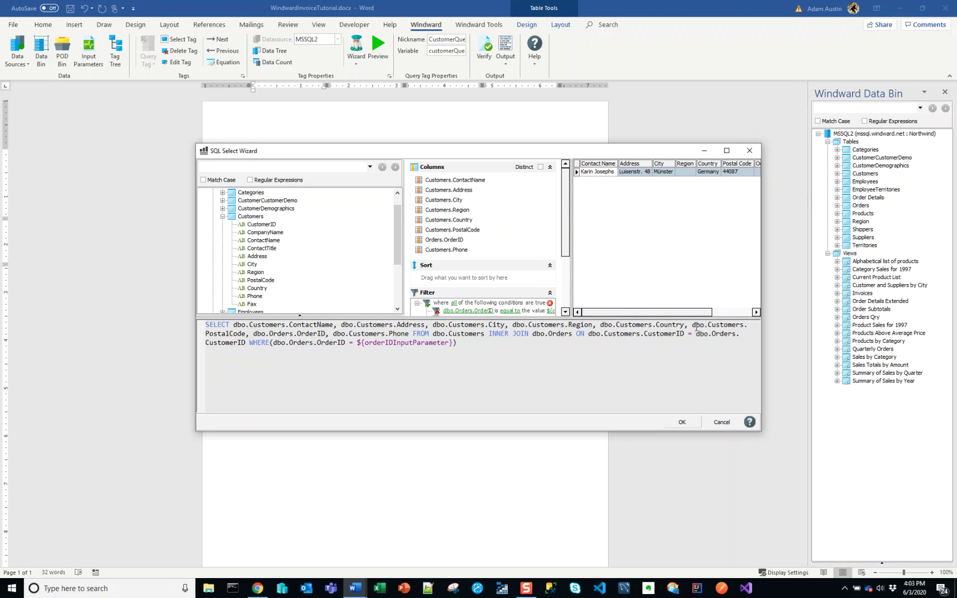
pyautogui.moveTo(701, 311); pyautogui.dragTo(741, 312)
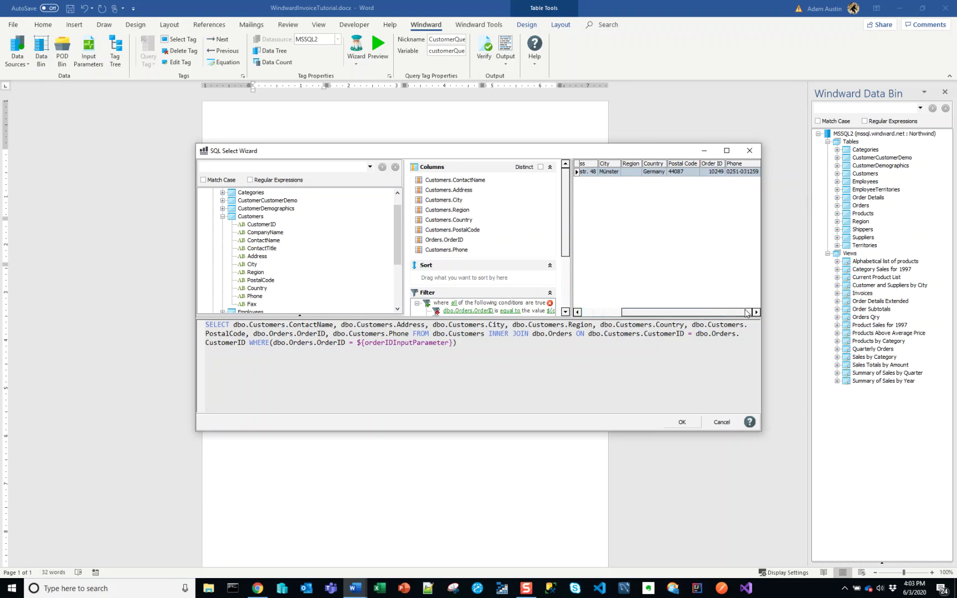
pyautogui.click(688, 426)
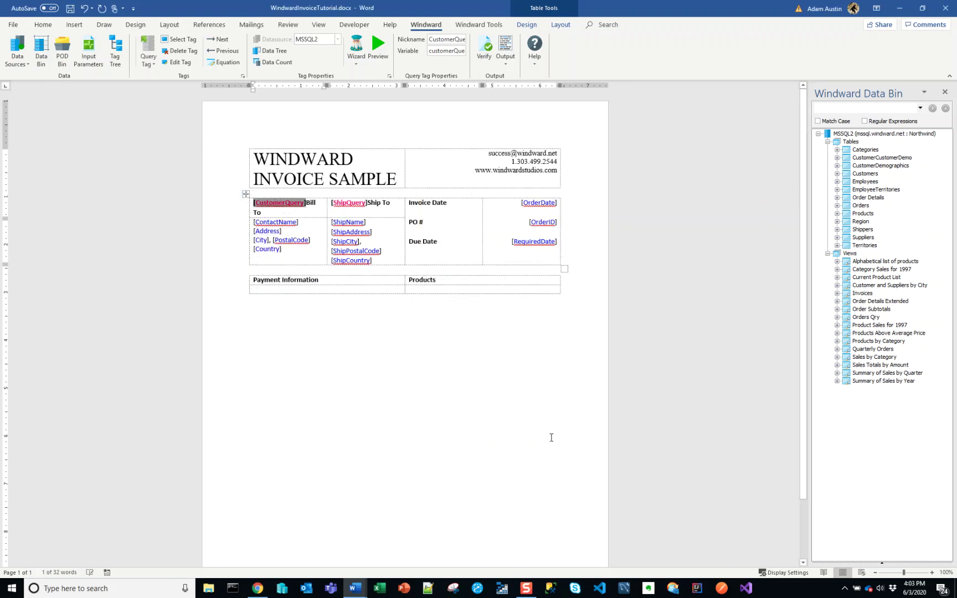
# - Insert an Out tag in the cell under Payment Information and bind it to ContactName from customerQueryVar
pyautogui.click(282, 287)
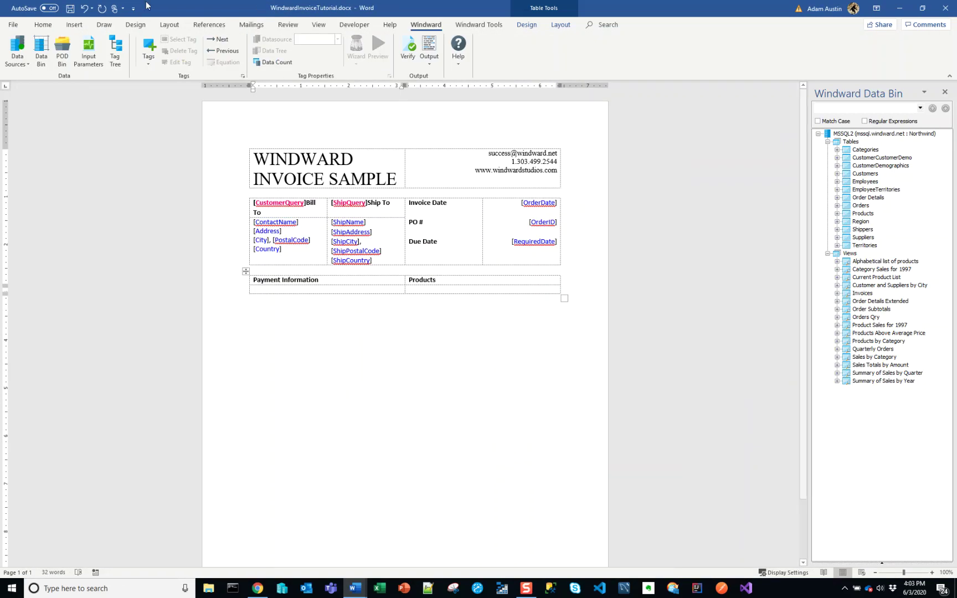
pyautogui.click(142, 67)
pyautogui.click(164, 77)
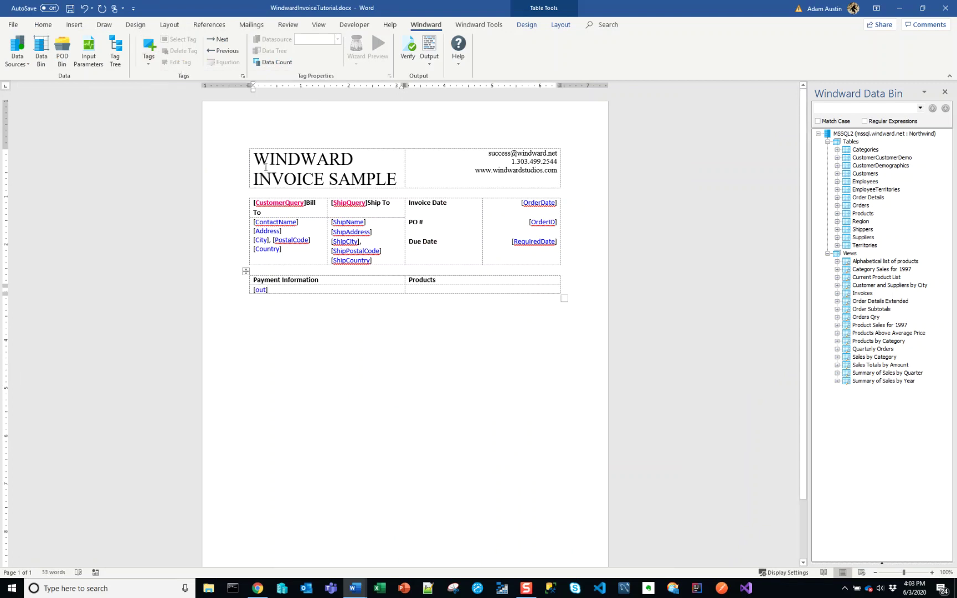
pyautogui.click(283, 56)
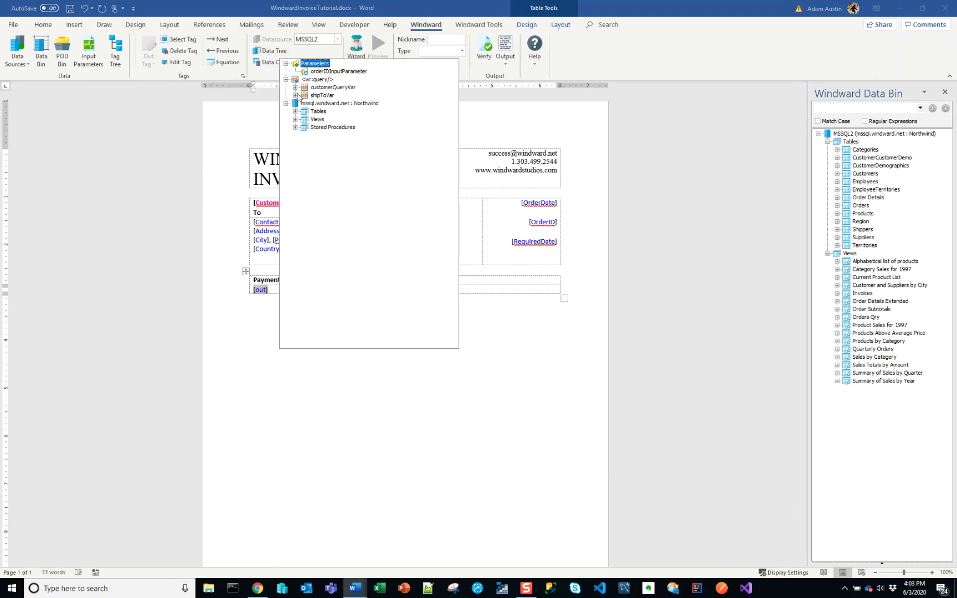
pyautogui.click(295, 88)
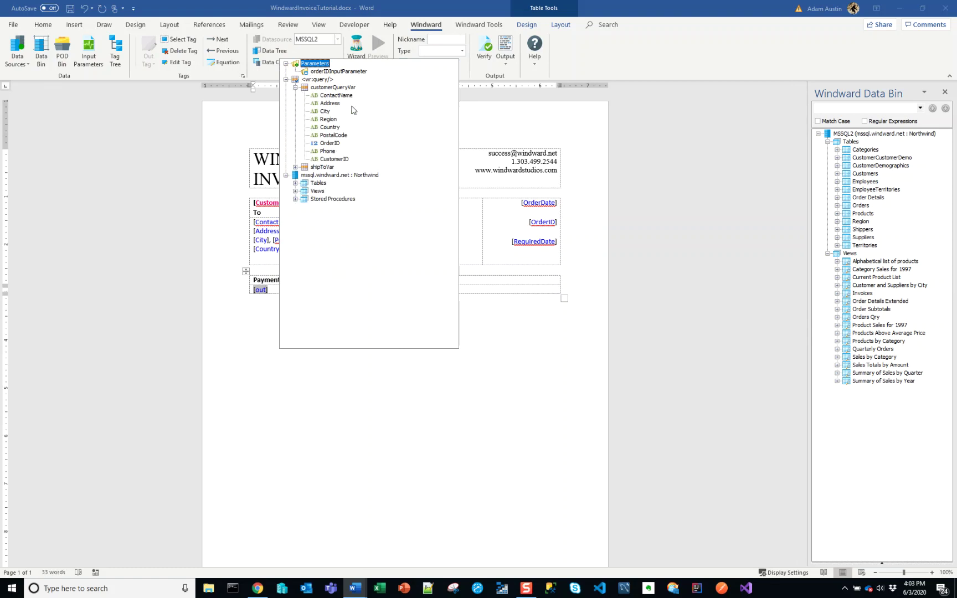
pyautogui.click(332, 96)
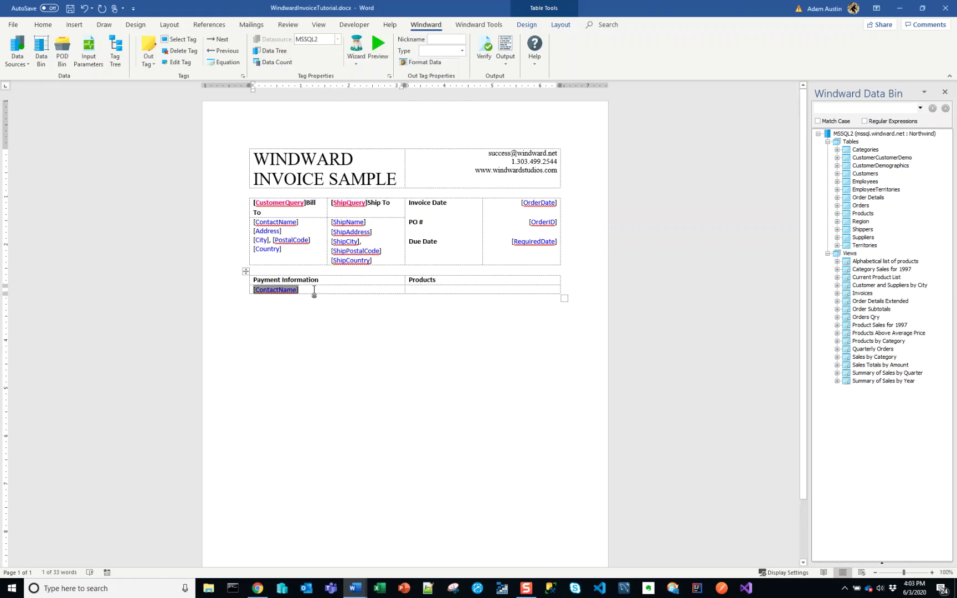
# - Add an Out tag on a new line below the payment ContactName tag and bind it to Phone from customerQueryVar
pyautogui.click(314, 290)
pyautogui.press('Return')
pyautogui.click(148, 55)
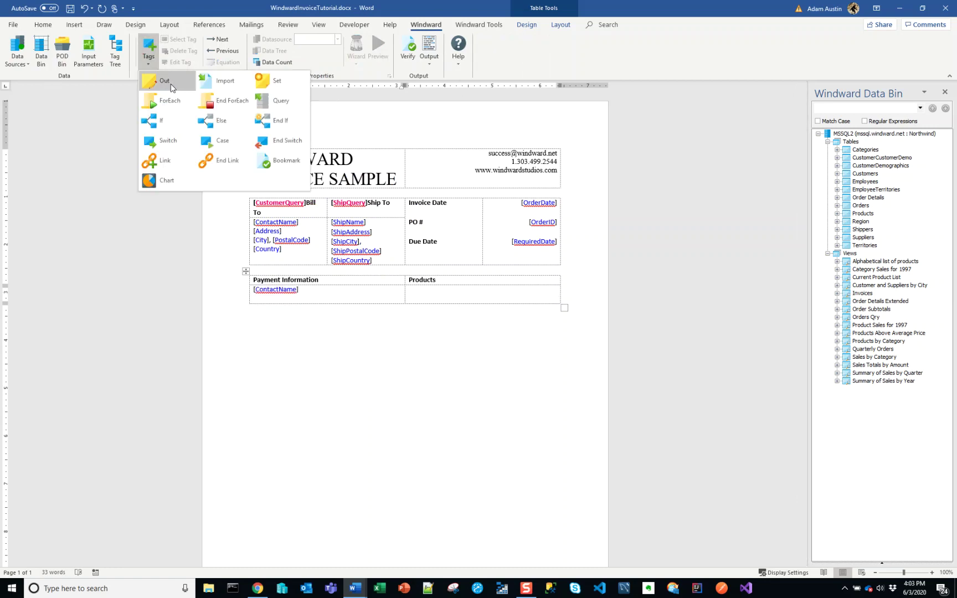
pyautogui.click(166, 82)
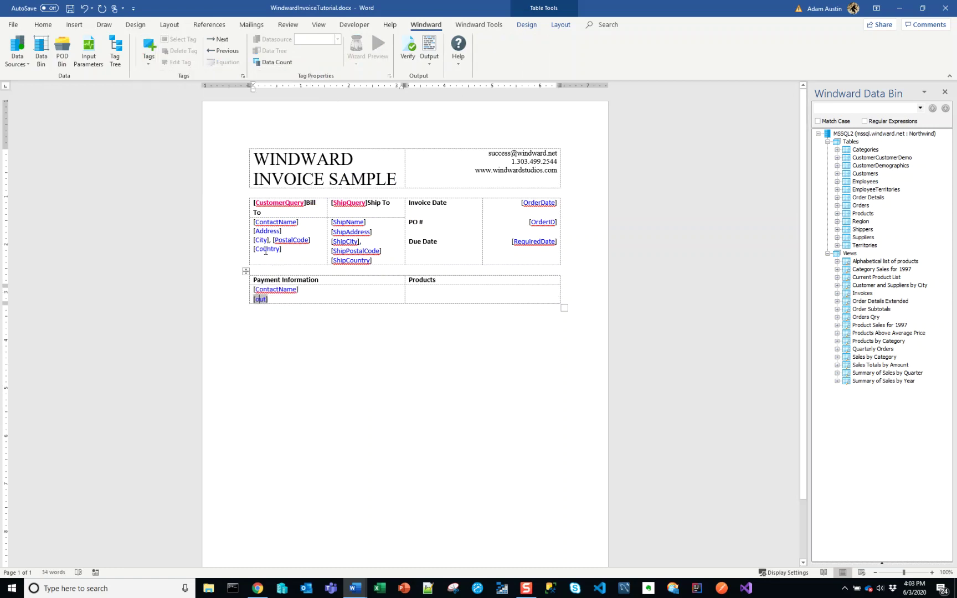
pyautogui.click(273, 50)
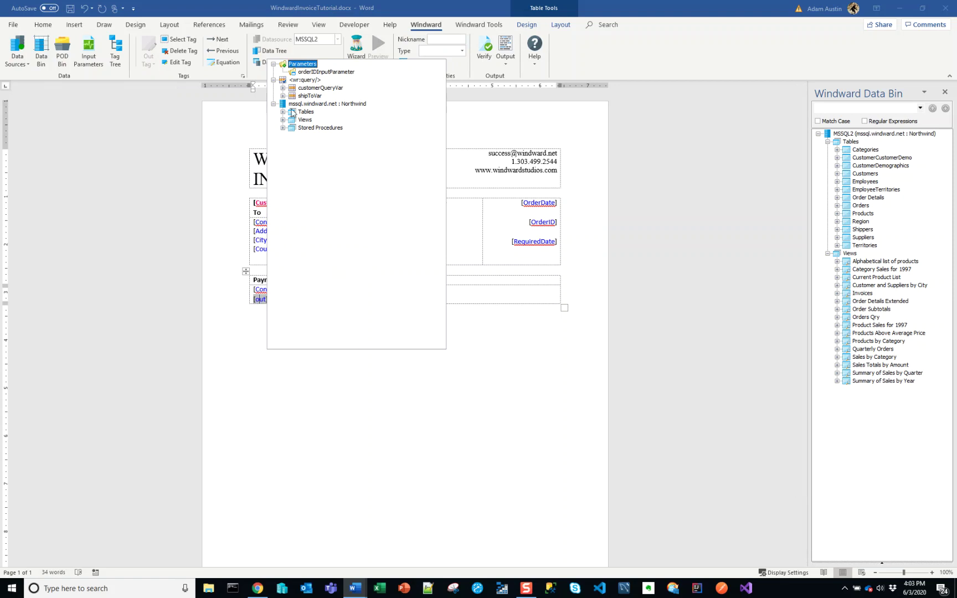
pyautogui.click(283, 96)
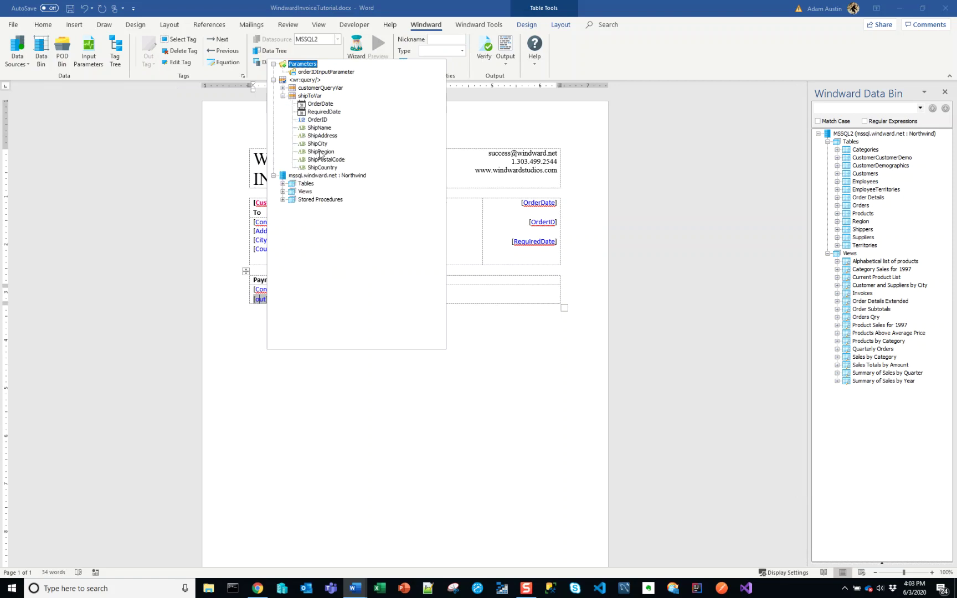
pyautogui.click(284, 88)
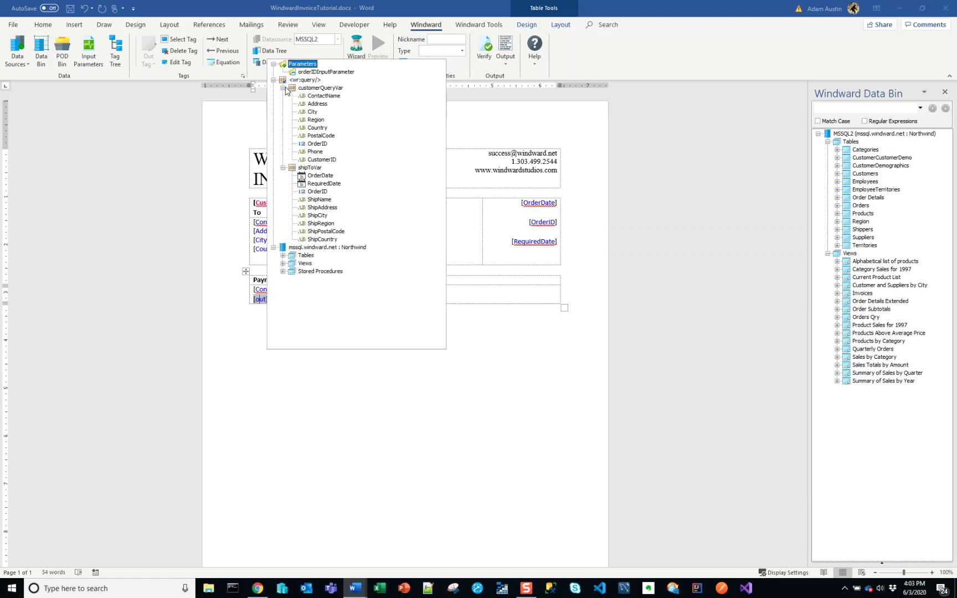
pyautogui.click(316, 152)
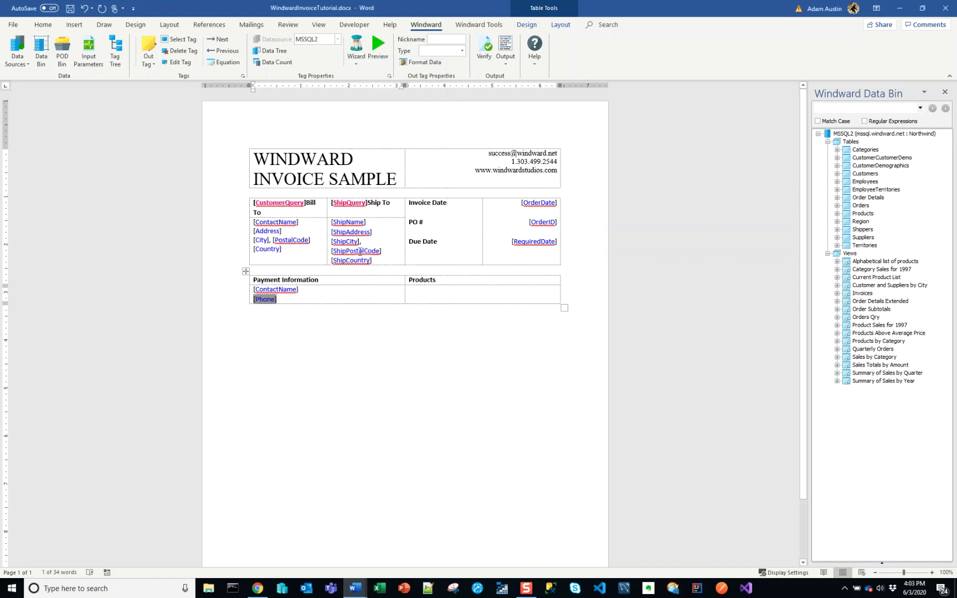
# - Generate the DOCX output of the invoice template
pyautogui.click(505, 49)
pyautogui.click(511, 331)
pyautogui.press('Return')
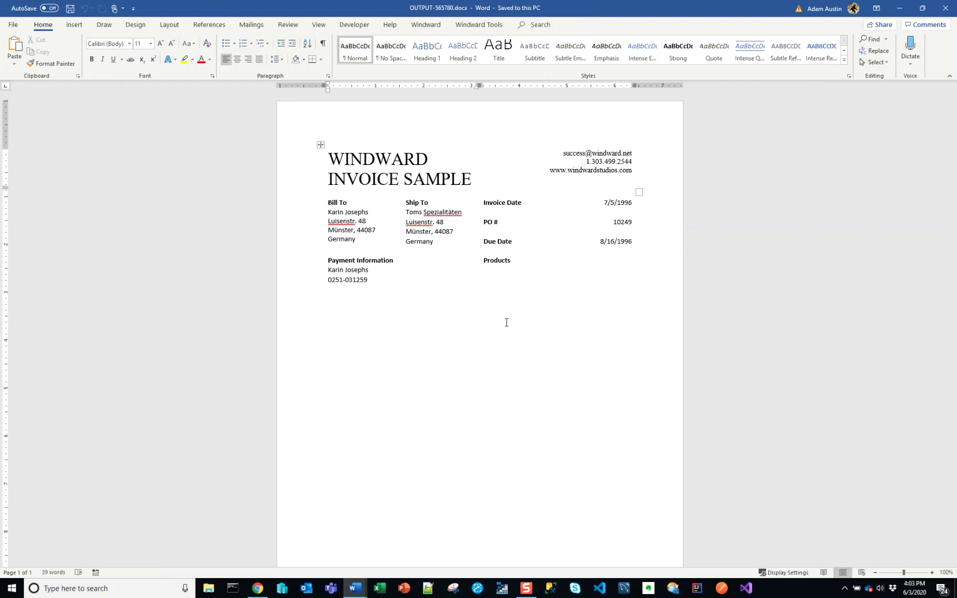
# - Compare the generated payment information with the sample invoice, and close the generated output
pyautogui.hotkey('alt', 'Tab')
pyautogui.hotkey('alt', 'Tab')
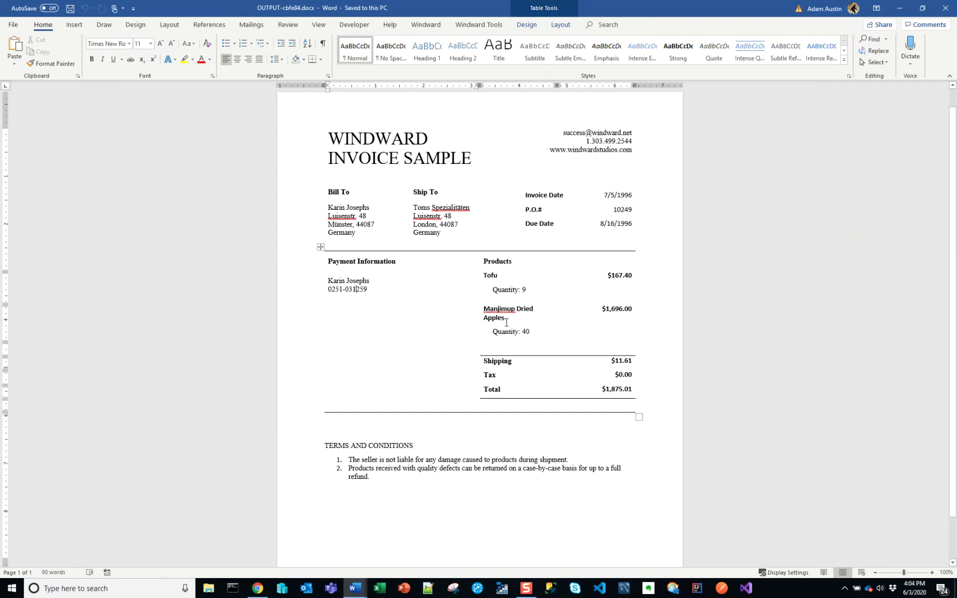
pyautogui.hotkey('alt', 'Tab')
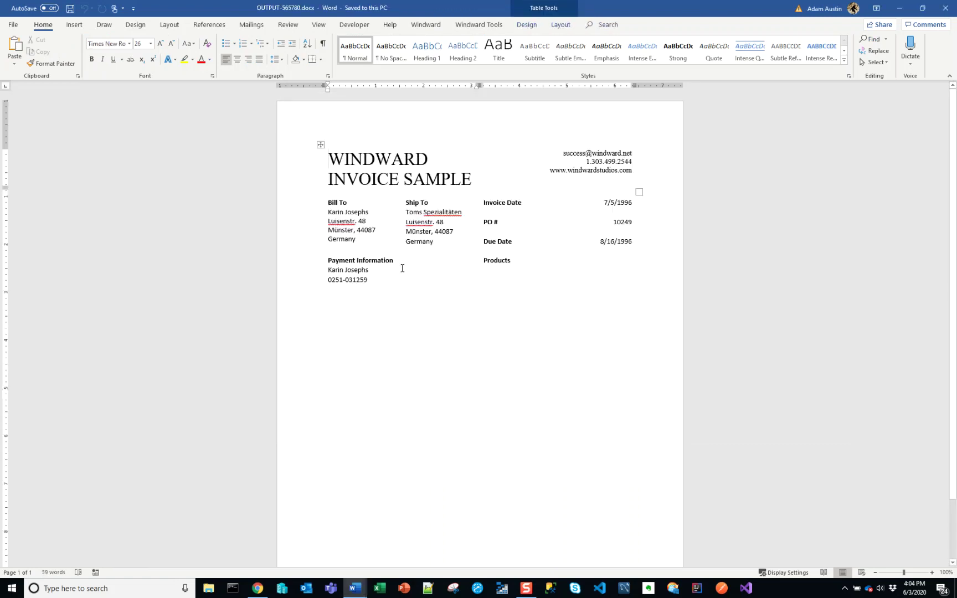
pyautogui.click(946, 8)
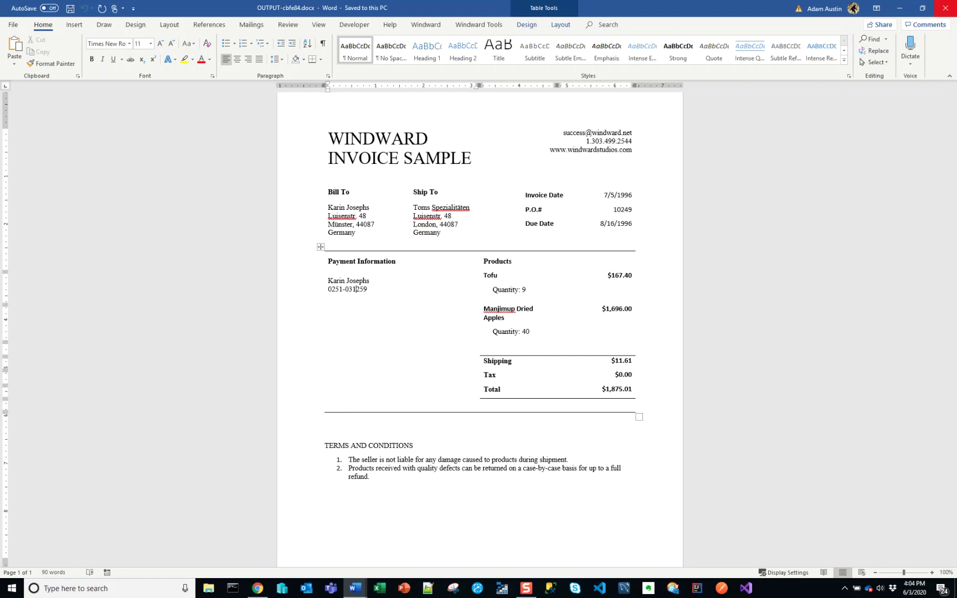
pyautogui.click(901, 8)
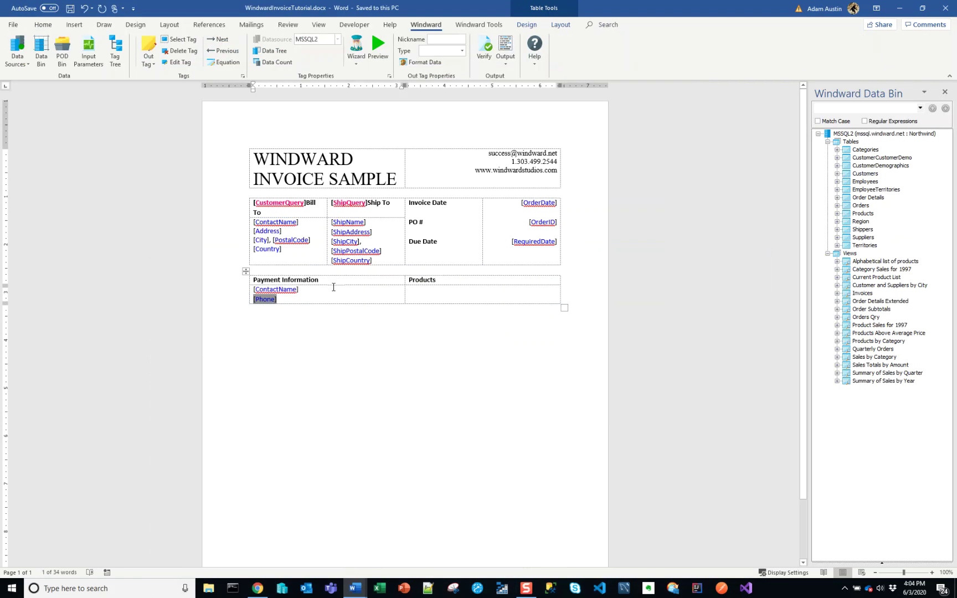
# - Add a top border to the Payment Information and Products heading row
pyautogui.moveTo(331, 283); pyautogui.dragTo(437, 286)
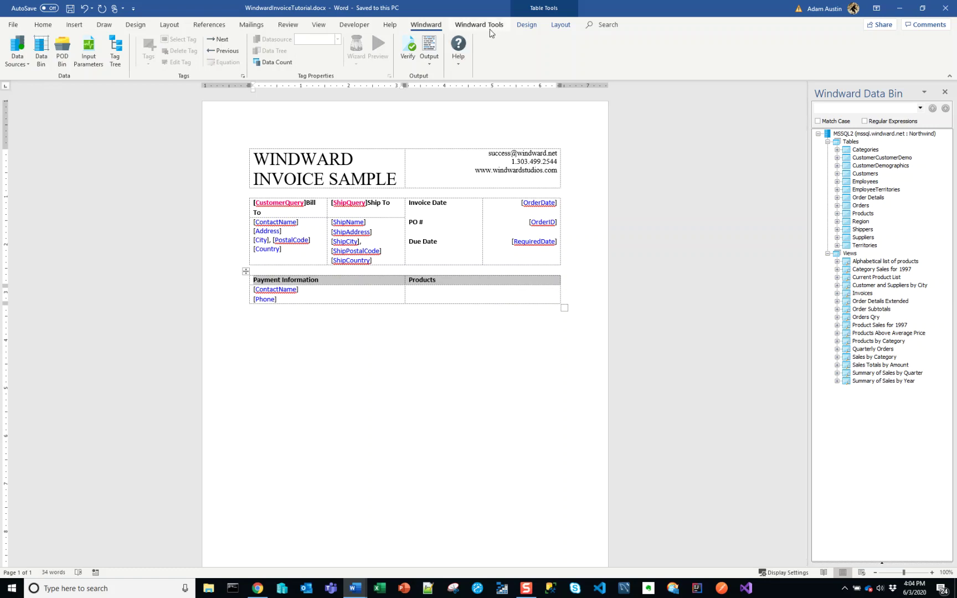
pyautogui.click(562, 25)
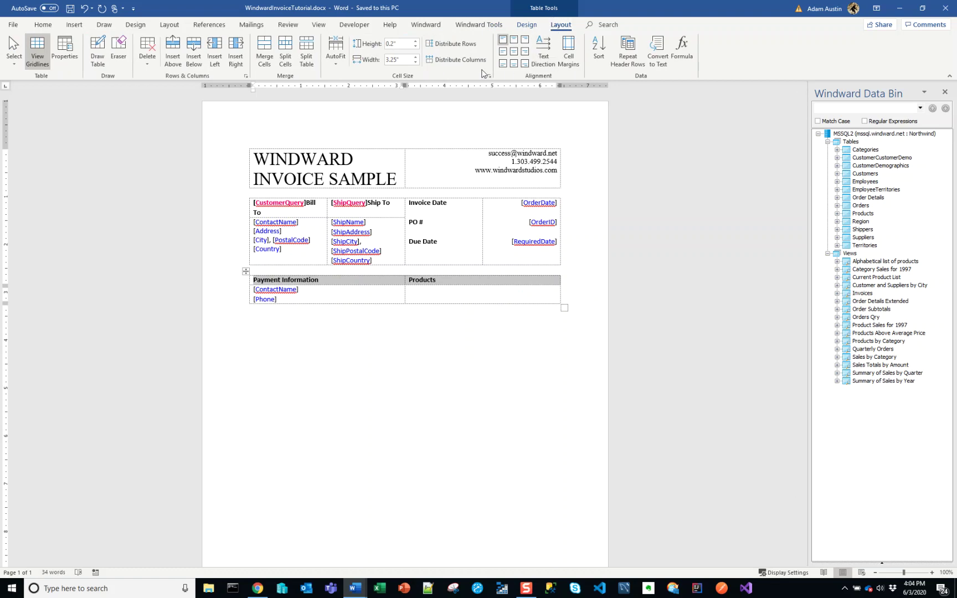
pyautogui.click(529, 25)
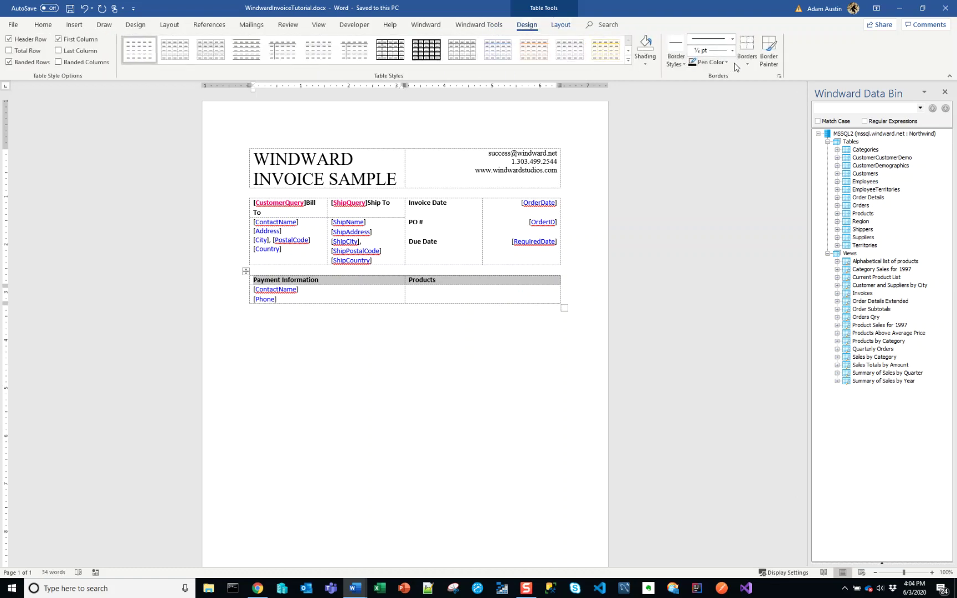
pyautogui.click(739, 63)
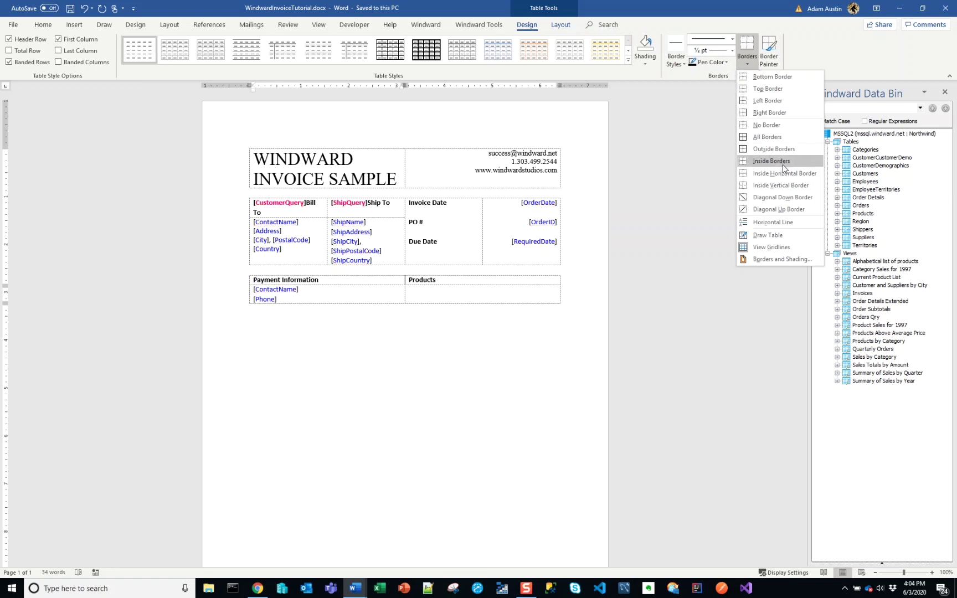
pyautogui.click(788, 93)
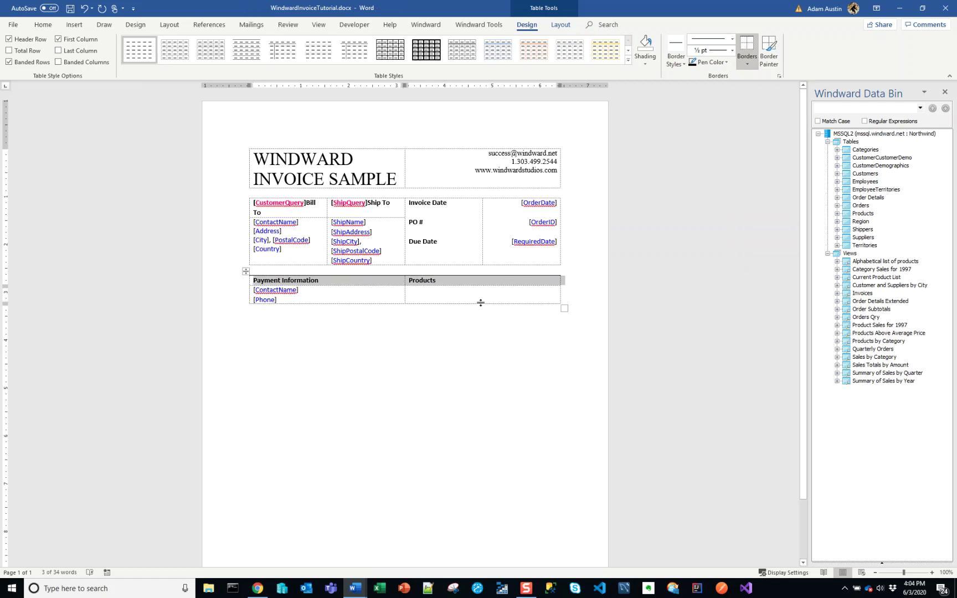
pyautogui.click(465, 284)
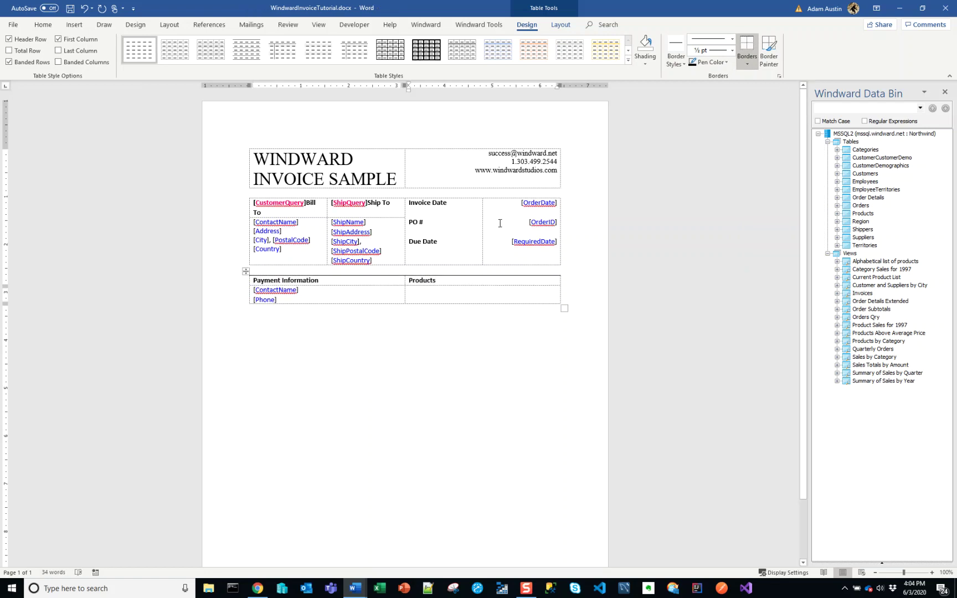
# - Hide the table gridlines in the template
pyautogui.click(611, 28)
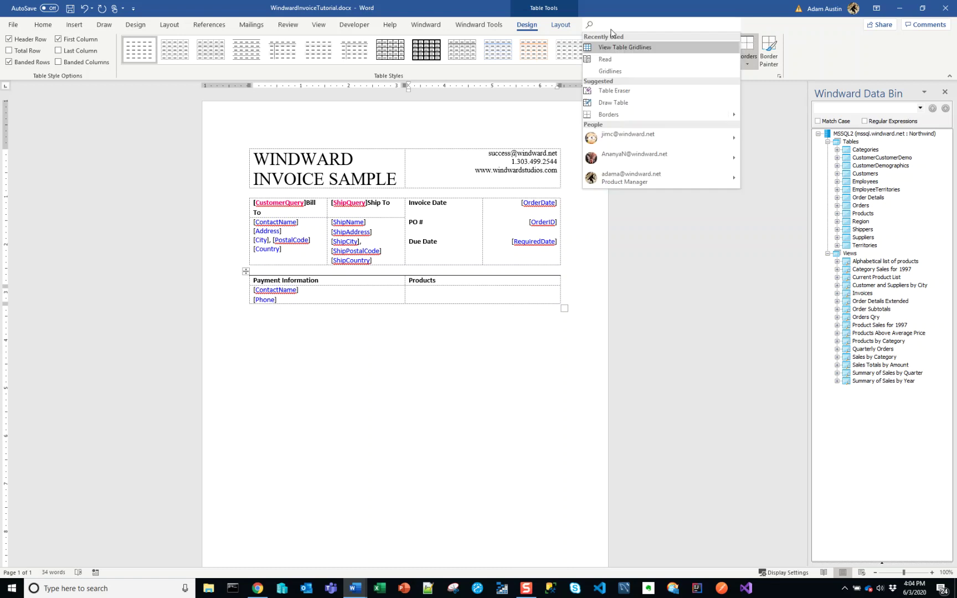
pyautogui.write('table gr')
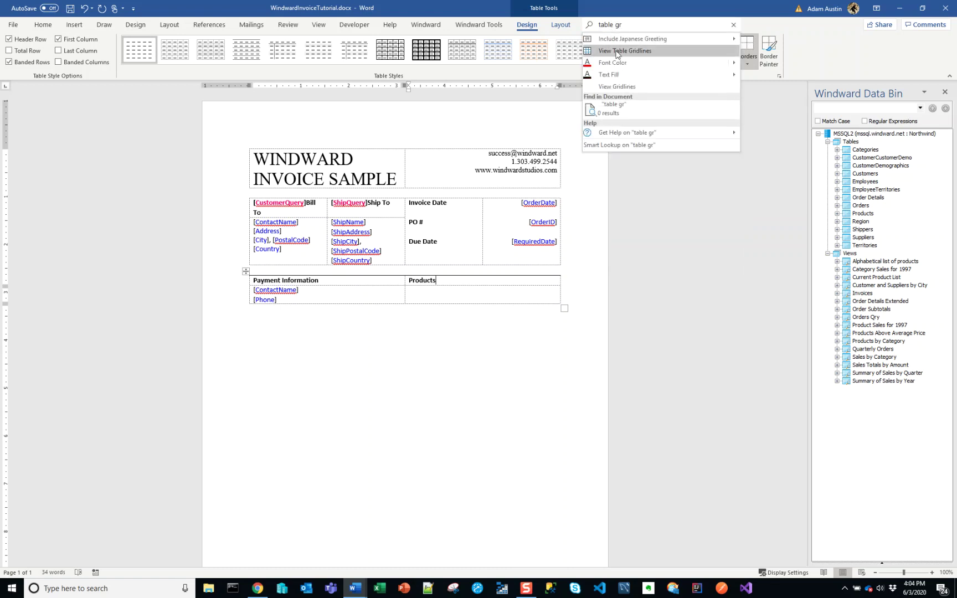
pyautogui.click(612, 50)
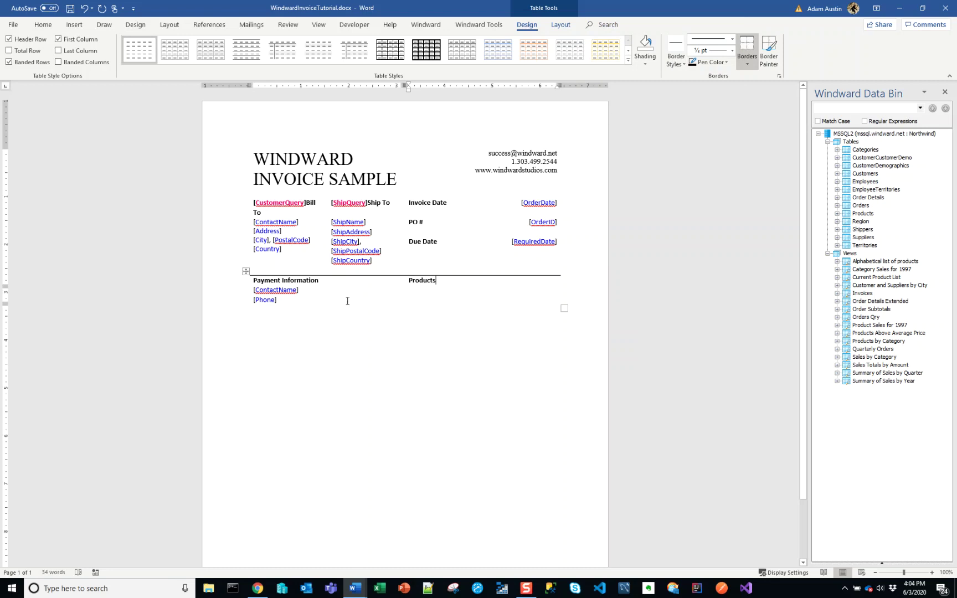
# - Try adding a blank line above the Payment Information and Products headings, and remove it
pyautogui.click(347, 283)
pyautogui.press('Return')
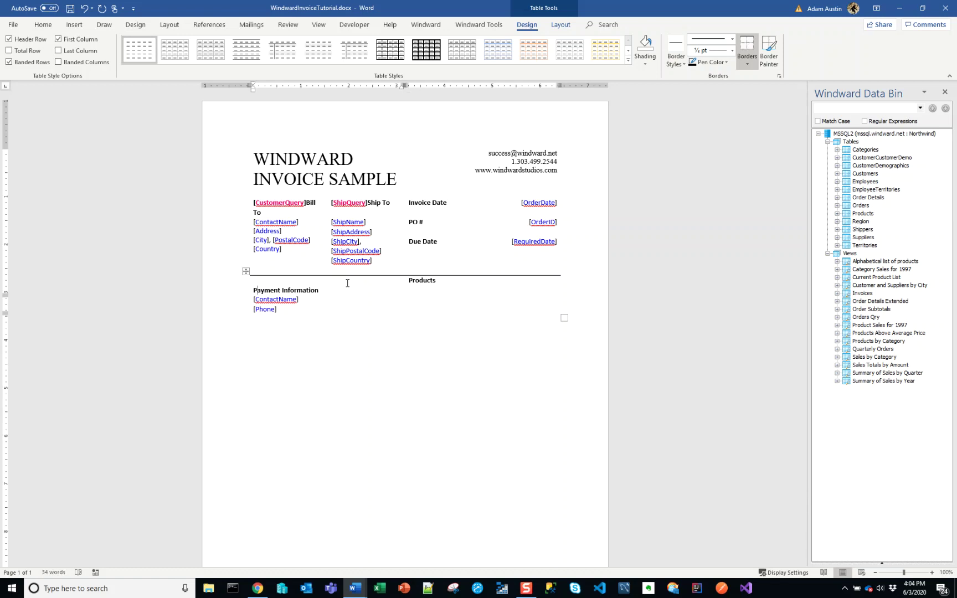
pyautogui.press('Tab')
pyautogui.press('Return')
pyautogui.press('BackSpace')
pyautogui.click(347, 283)
pyautogui.press('Delete')
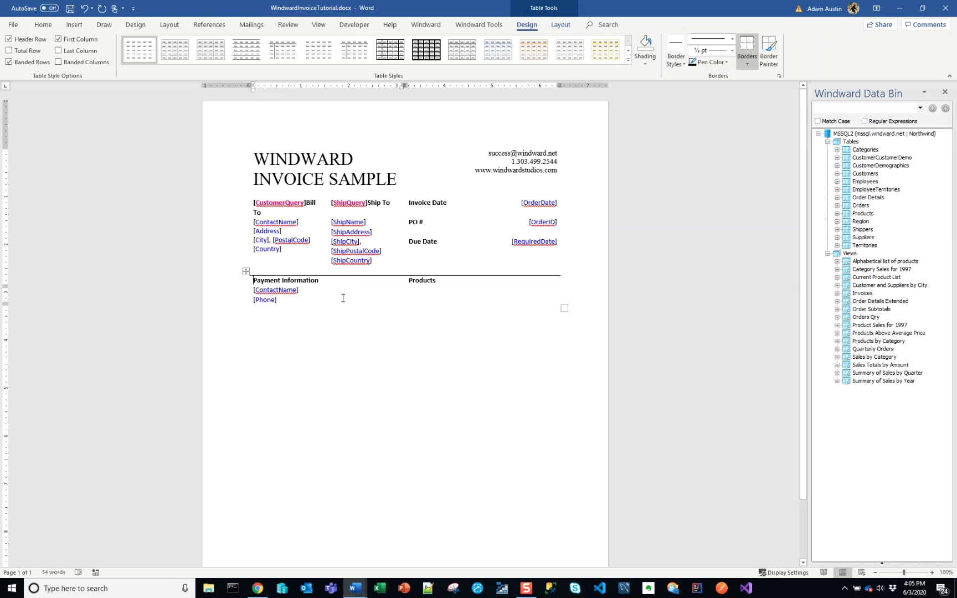
# - Show the table gridlines in the template again
pyautogui.click(339, 292)
pyautogui.click(344, 281)
pyautogui.click(439, 282)
pyautogui.click(589, 26)
pyautogui.write('tabl')
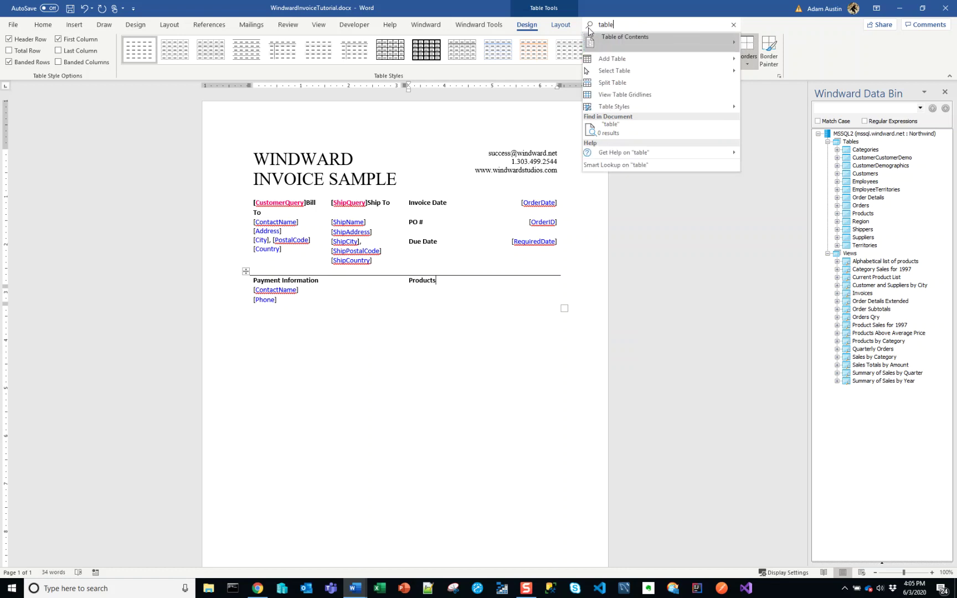
pyautogui.write('e')
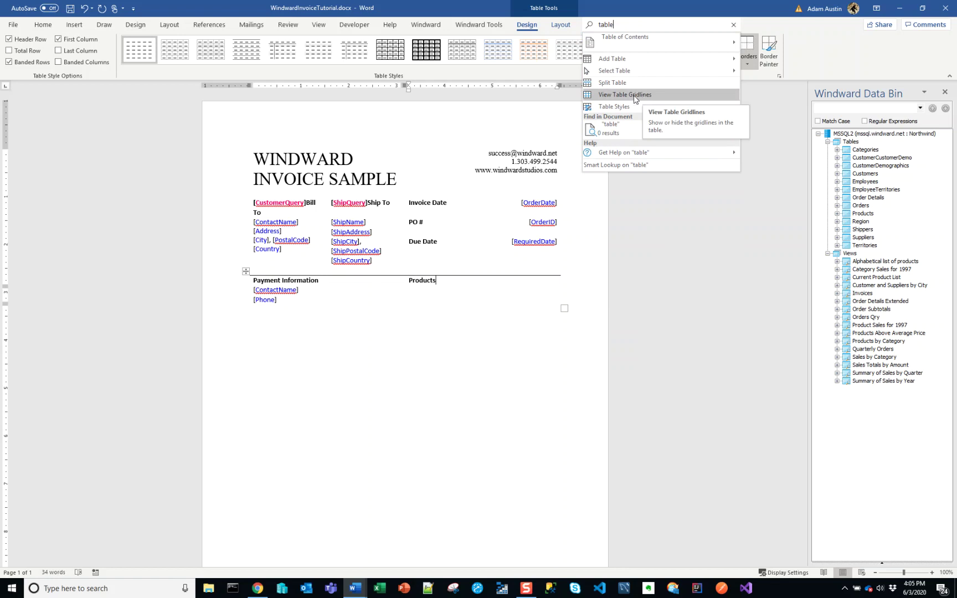
pyautogui.click(637, 96)
# - Split the empty cell under the Products heading into two columns and one row
pyautogui.click(449, 294)
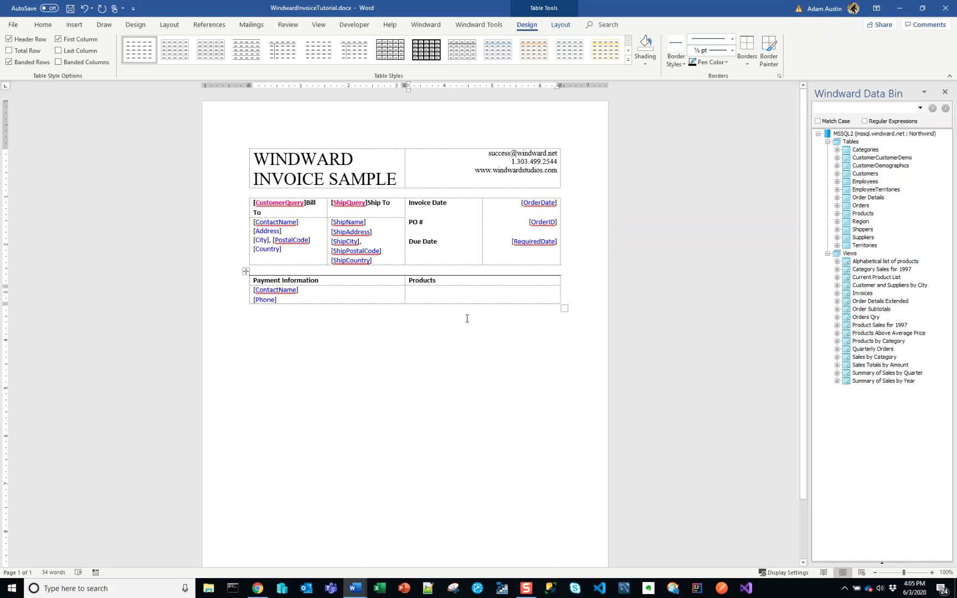
pyautogui.hotkey('alt', 'Tab')
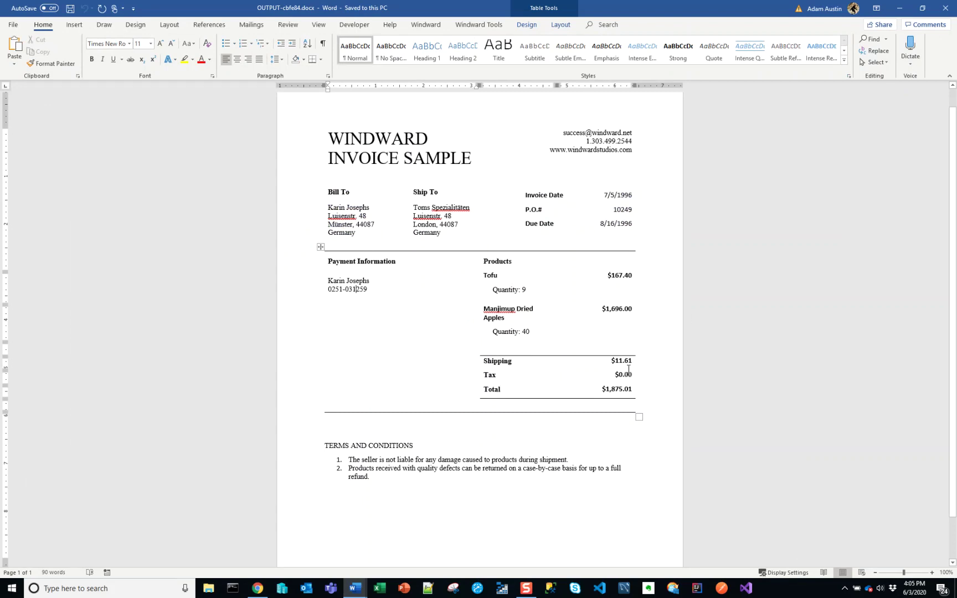
pyautogui.hotkey('ctrl', 'w')
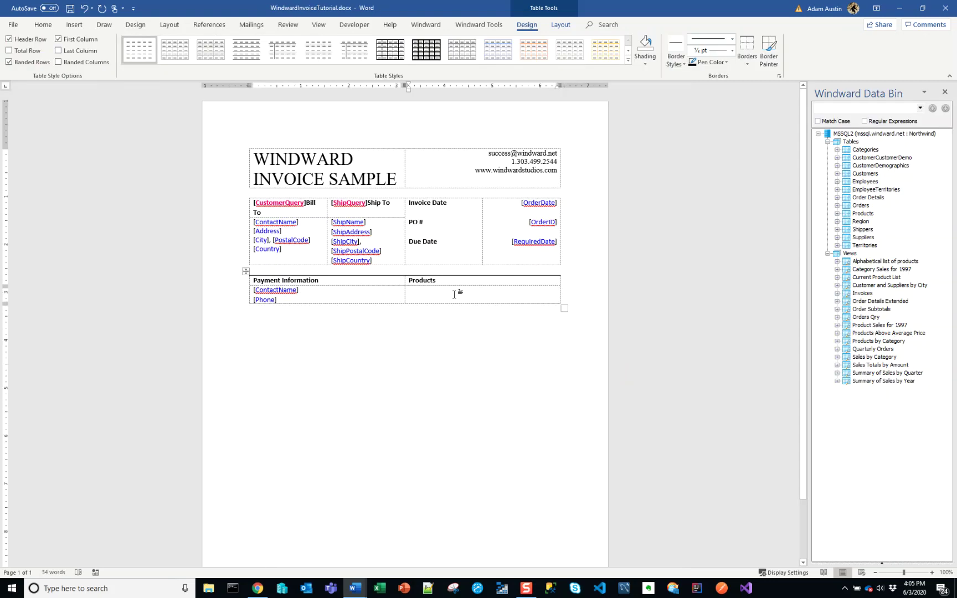
pyautogui.click(559, 26)
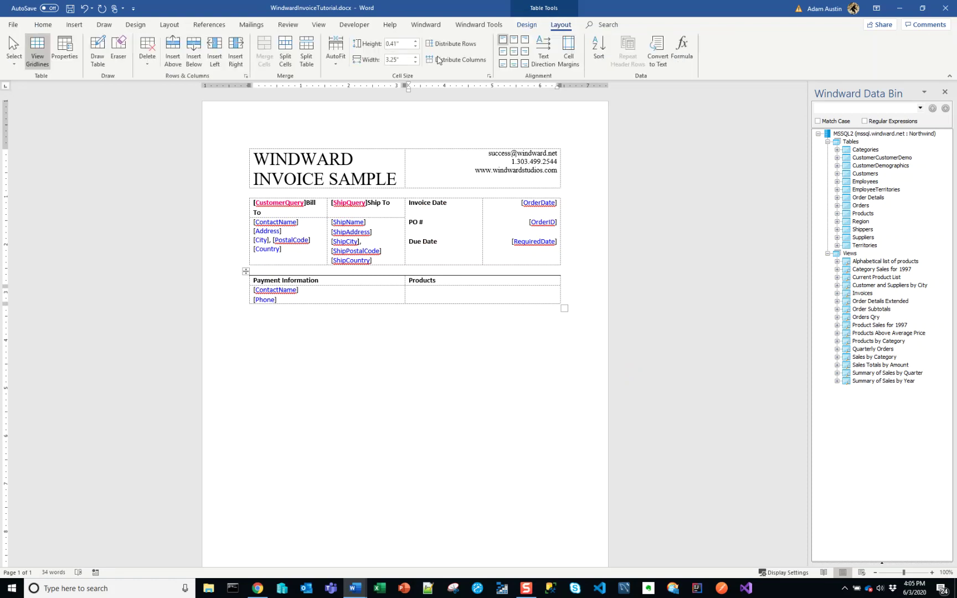
pyautogui.click(286, 57)
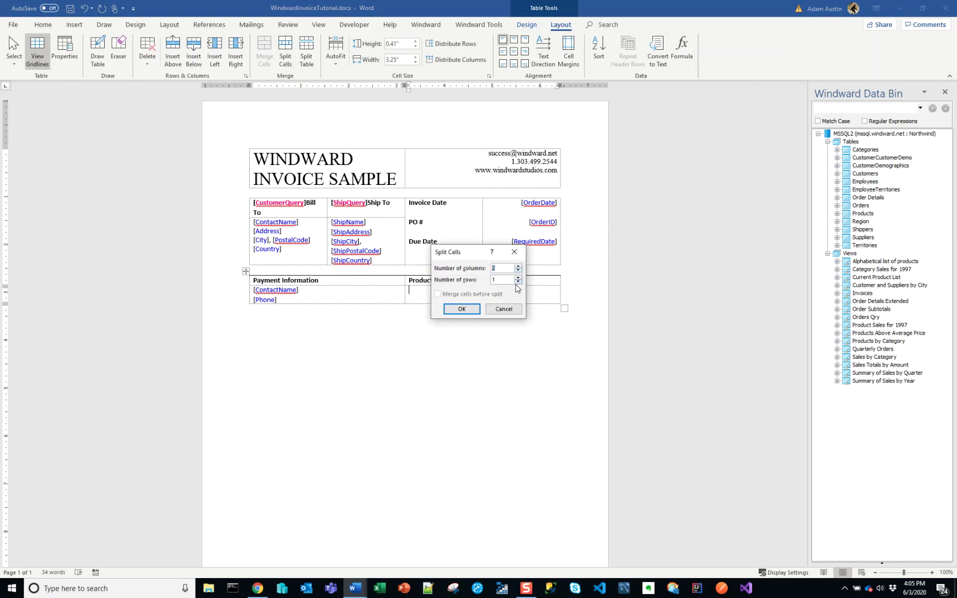
pyautogui.click(464, 311)
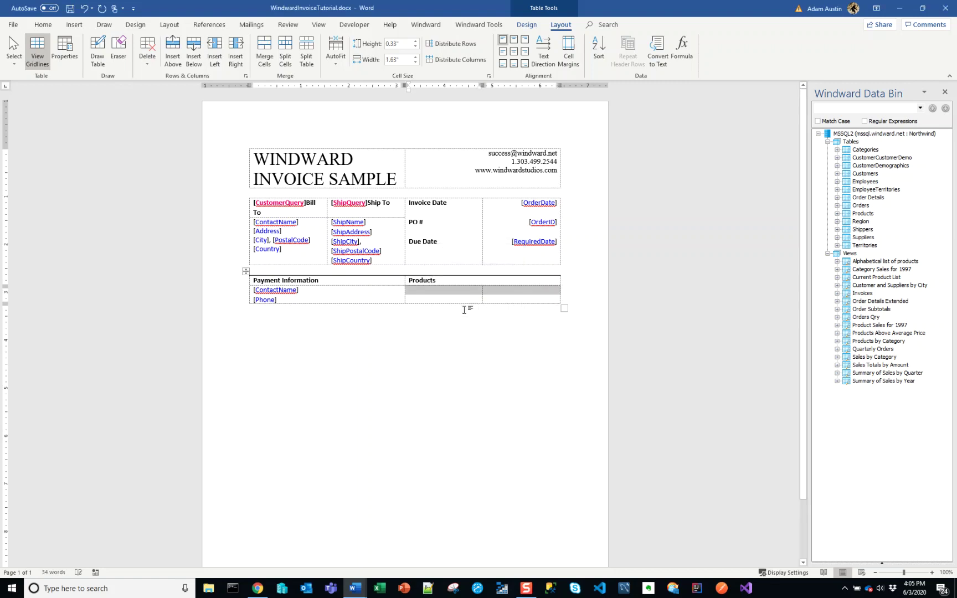
pyautogui.click(466, 294)
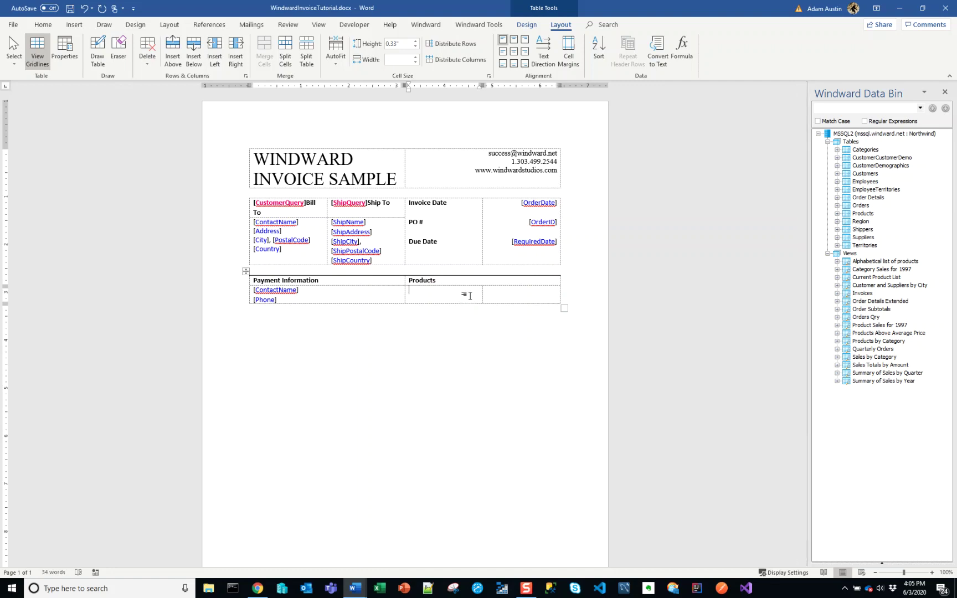
# - Examine the product names and quantities in the sample invoice's Products section, and return to the first empty template cell under Products
pyautogui.hotkey('alt', 'Tab')
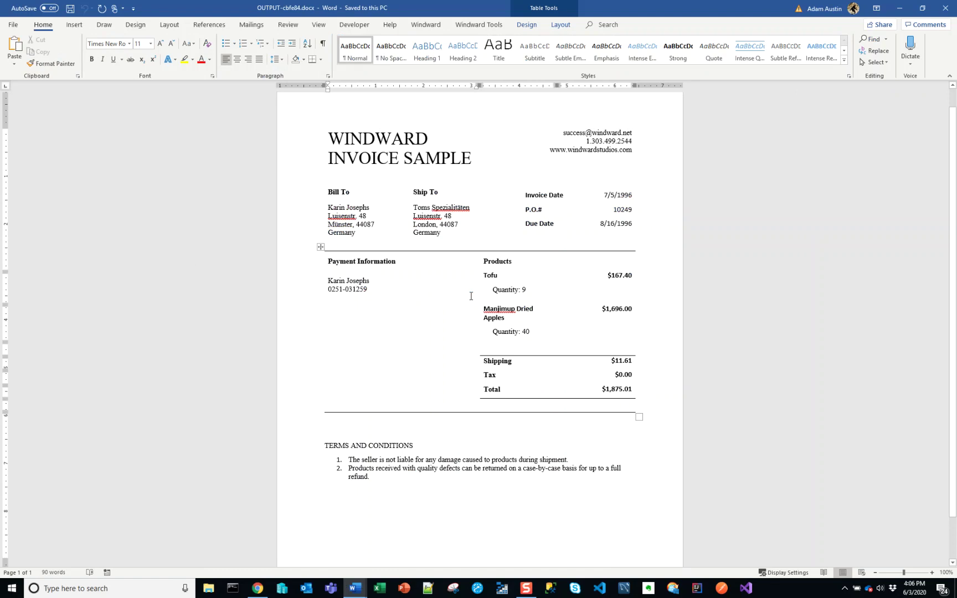
pyautogui.doubleClick(503, 262)
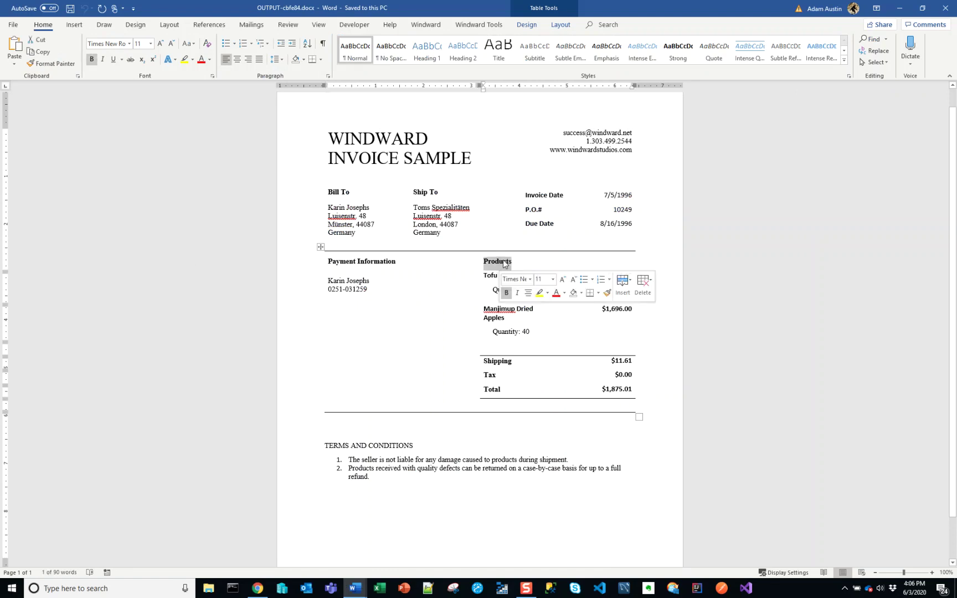
pyautogui.hotkey('alt', 'Tab')
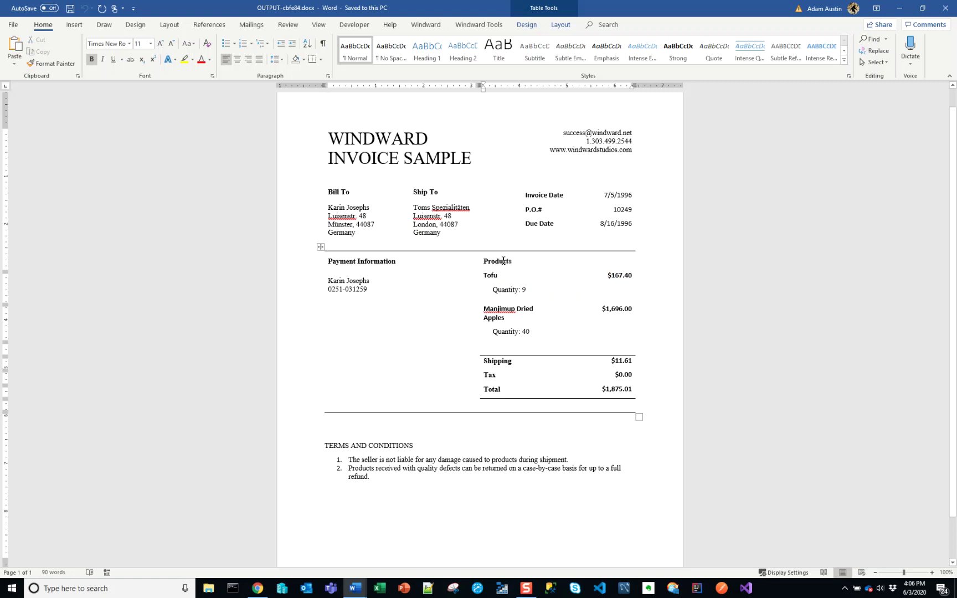
pyautogui.hotkey('alt', 'Tab')
pyautogui.moveTo(484, 276); pyautogui.dragTo(508, 296)
pyautogui.hotkey('shift', 'Up')
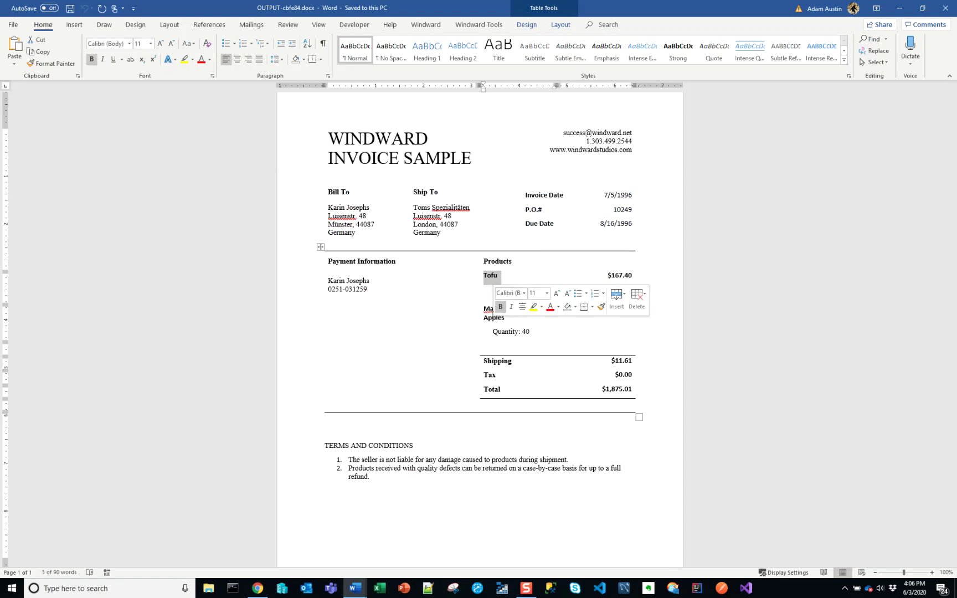
pyautogui.click(492, 320)
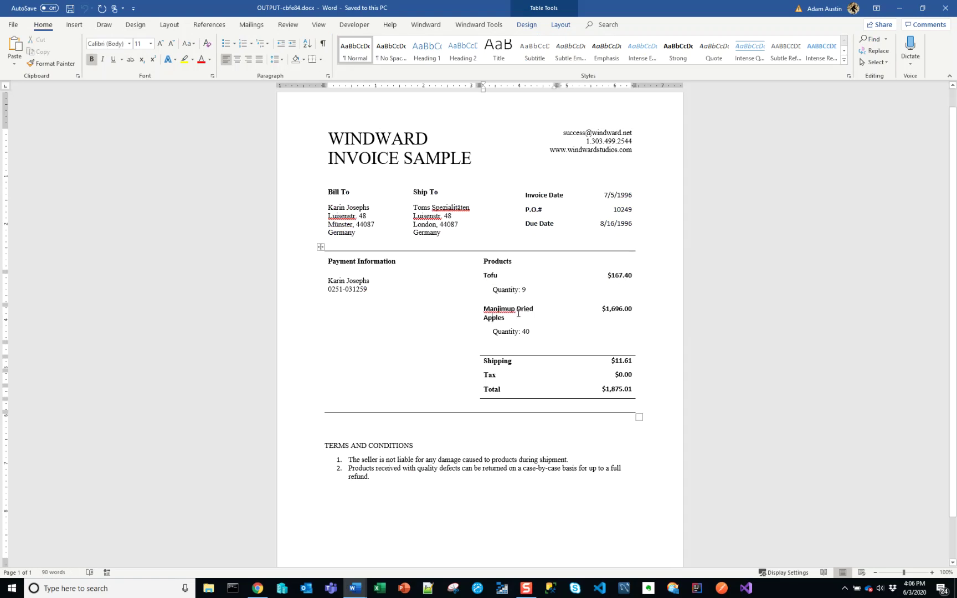
pyautogui.doubleClick(489, 276)
pyautogui.click(511, 304)
pyautogui.moveTo(538, 293); pyautogui.dragTo(492, 290)
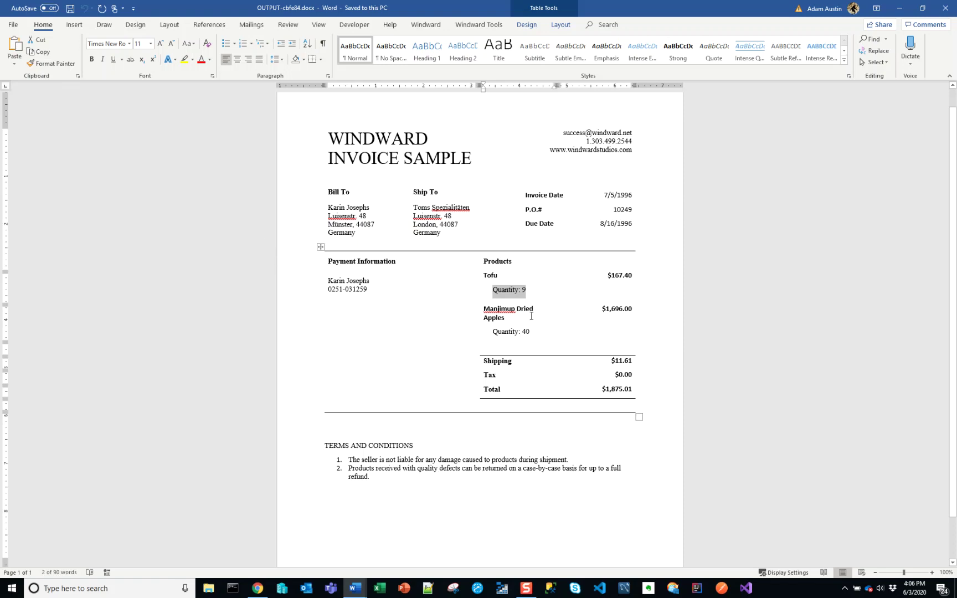
pyautogui.click(480, 275)
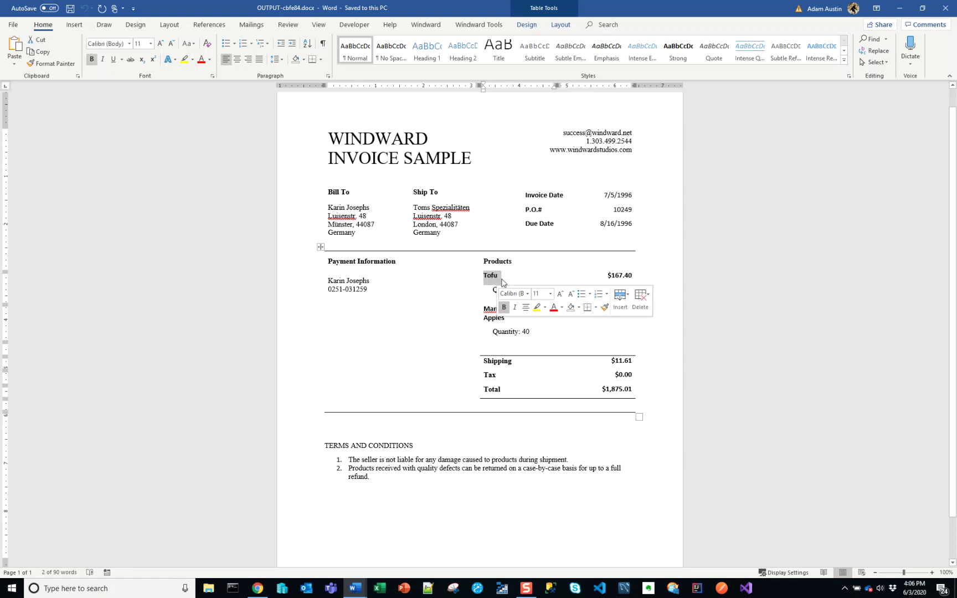
pyautogui.click(480, 311)
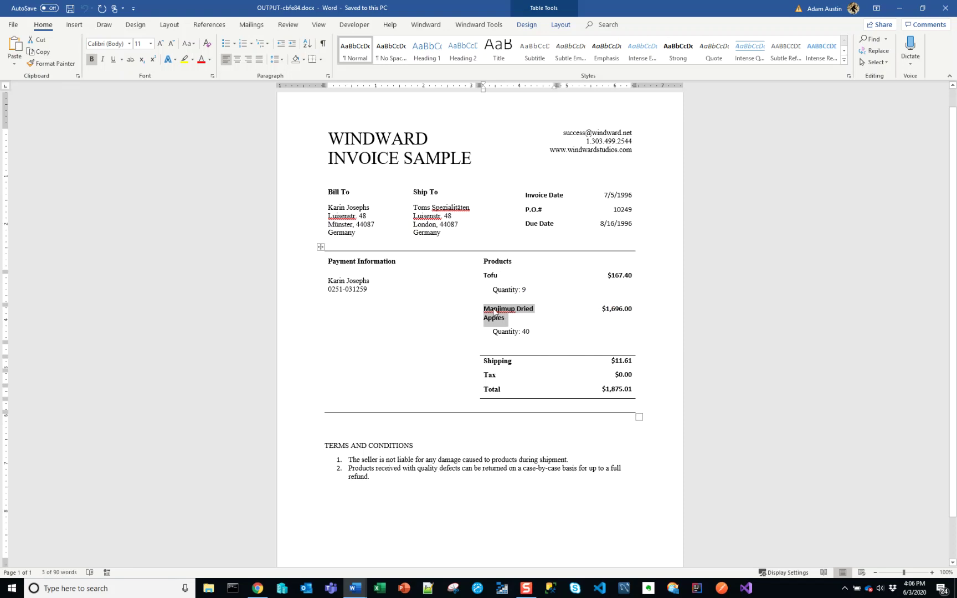
pyautogui.tripleClick(518, 290)
pyautogui.click(518, 289)
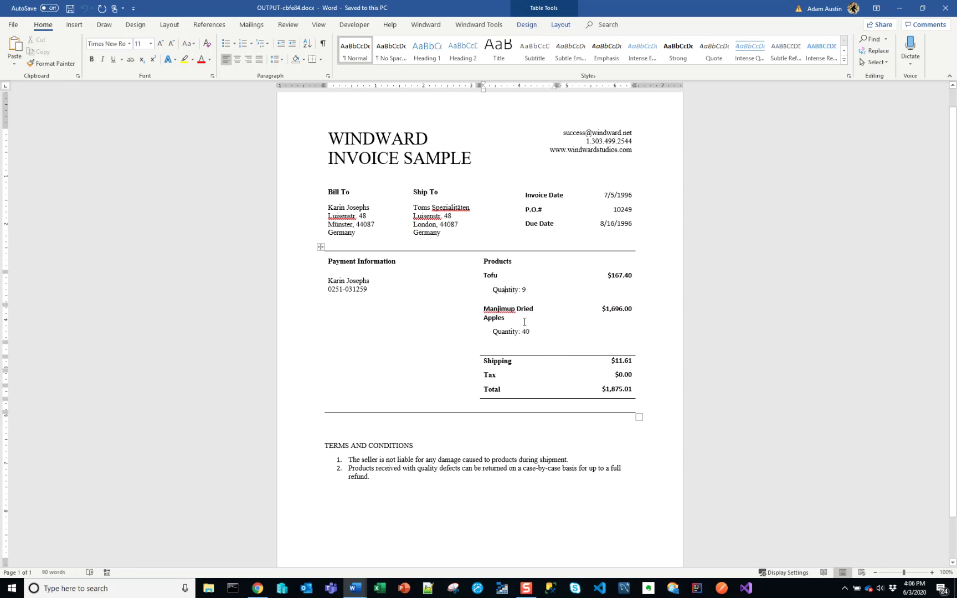
pyautogui.hotkey('alt', 'Tab')
pyautogui.click(435, 293)
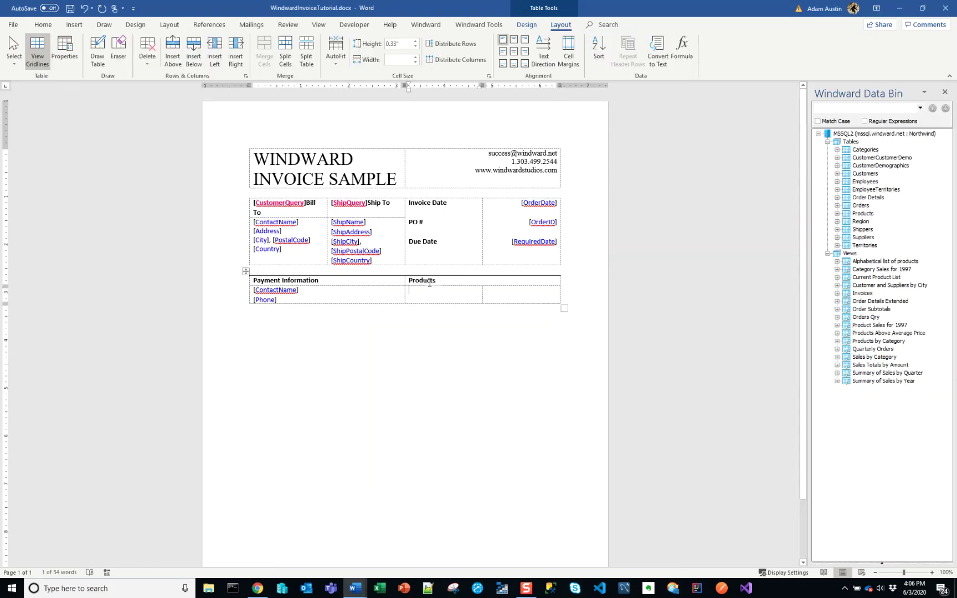
# - Insert a ForEach tag in the first empty cell under the Products heading
pyautogui.click(426, 25)
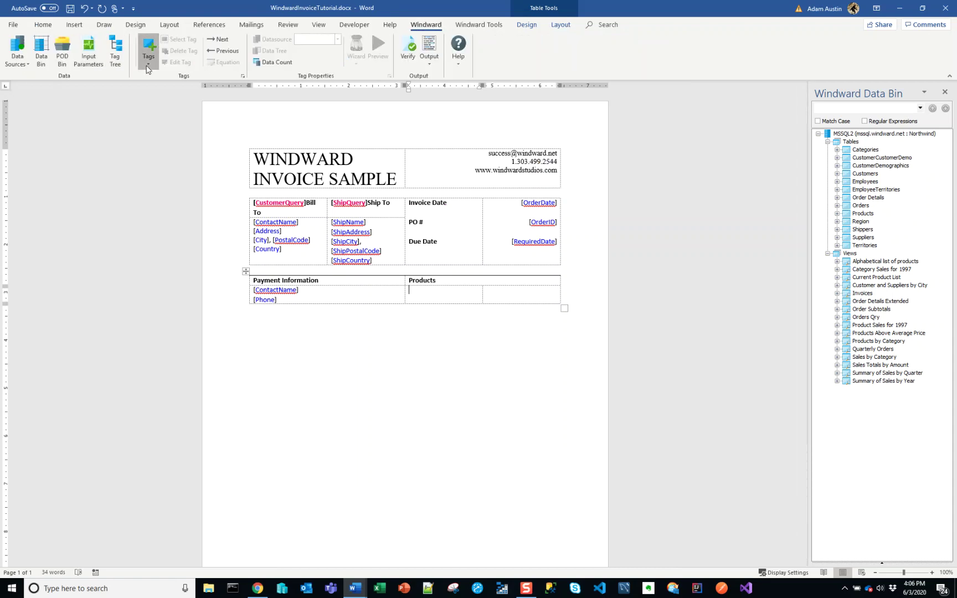
pyautogui.click(149, 53)
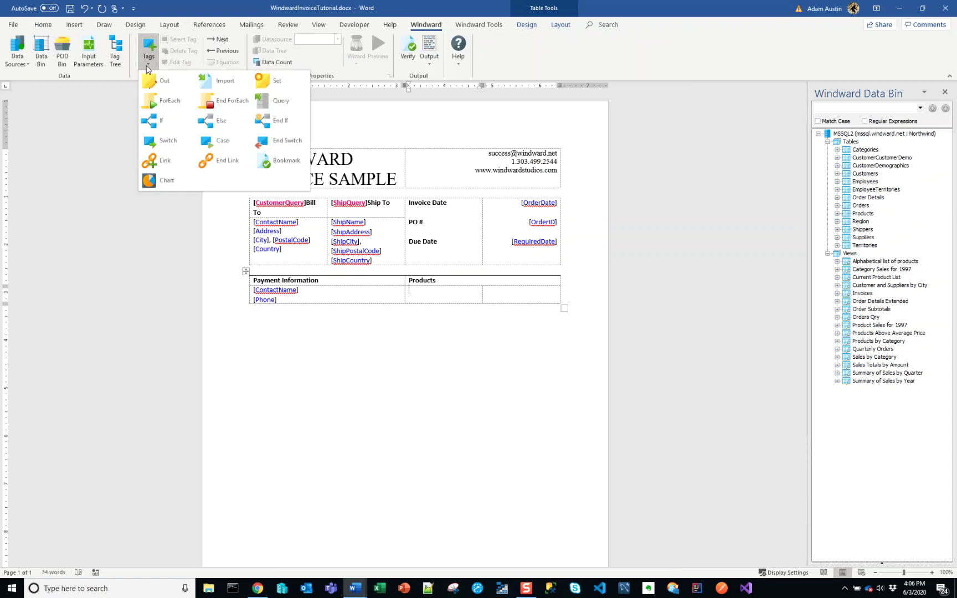
pyautogui.click(171, 102)
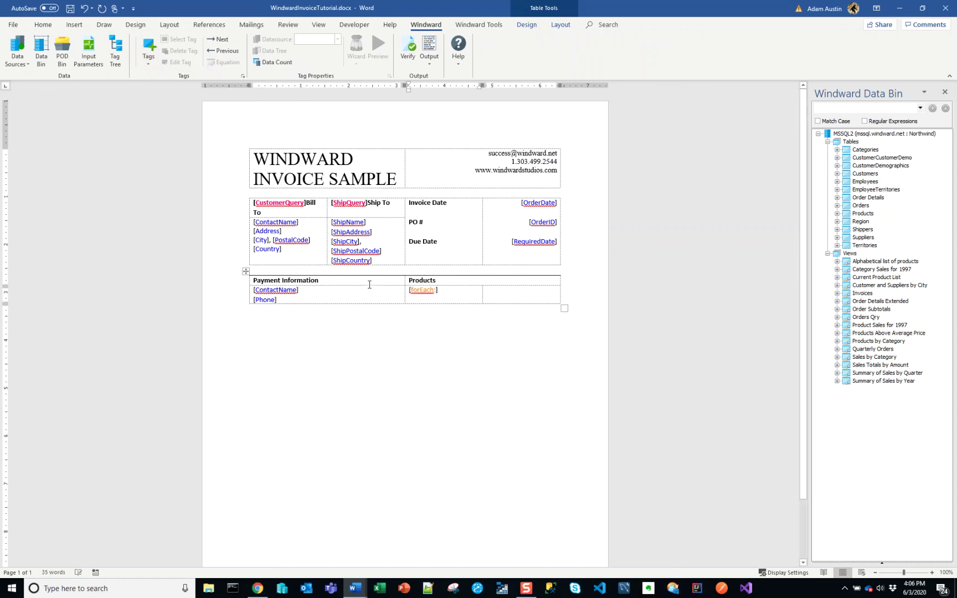
pyautogui.click(422, 295)
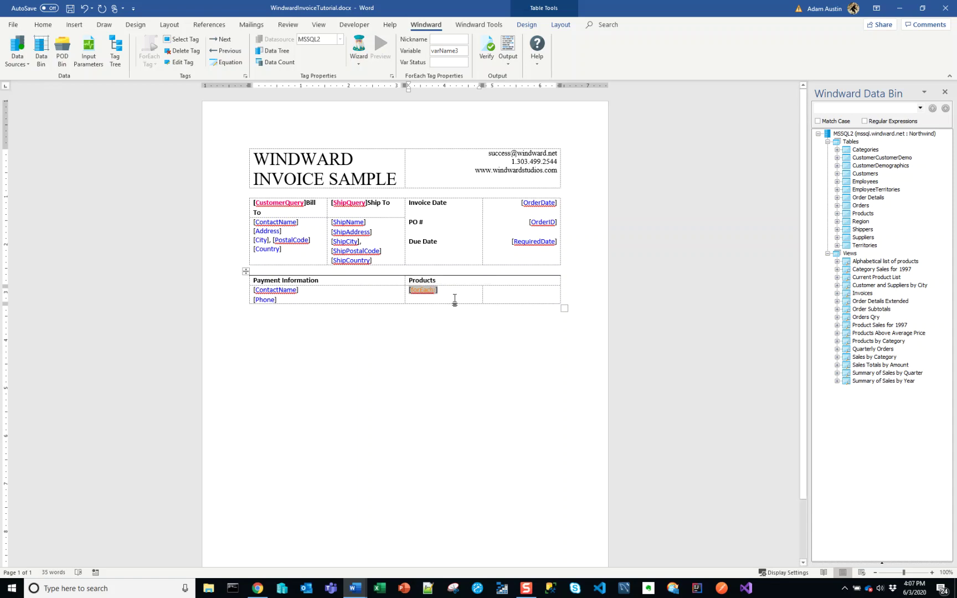
pyautogui.click(457, 298)
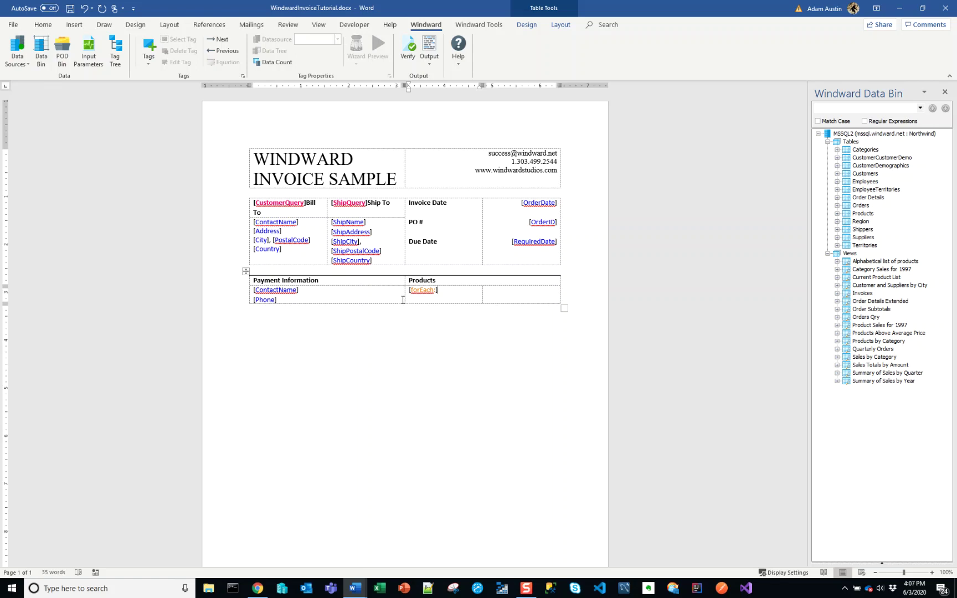
# - Insert a new table row below the row that holds the ContactName and ForEach tags
pyautogui.moveTo(378, 297); pyautogui.dragTo(493, 296)
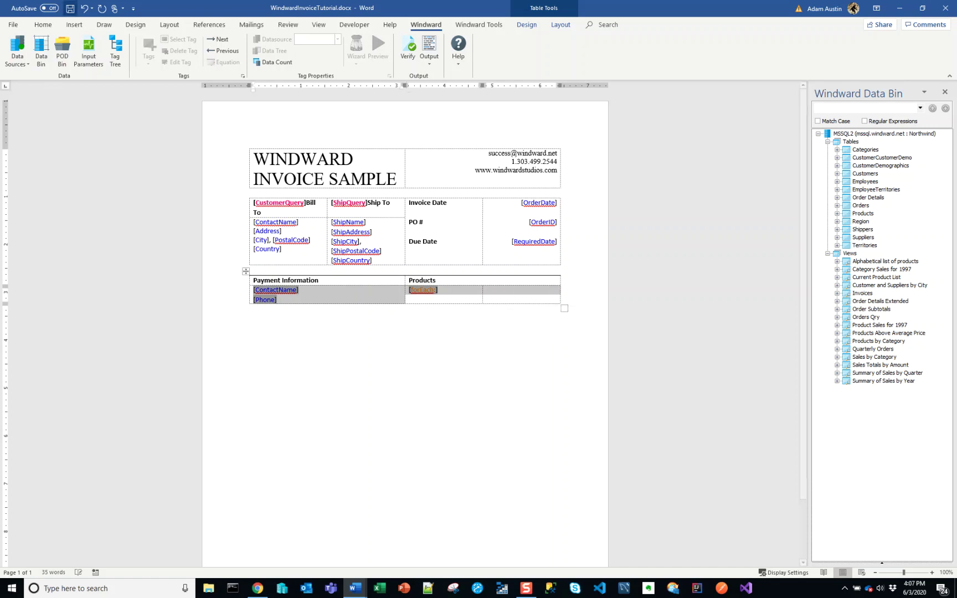
pyautogui.click(493, 26)
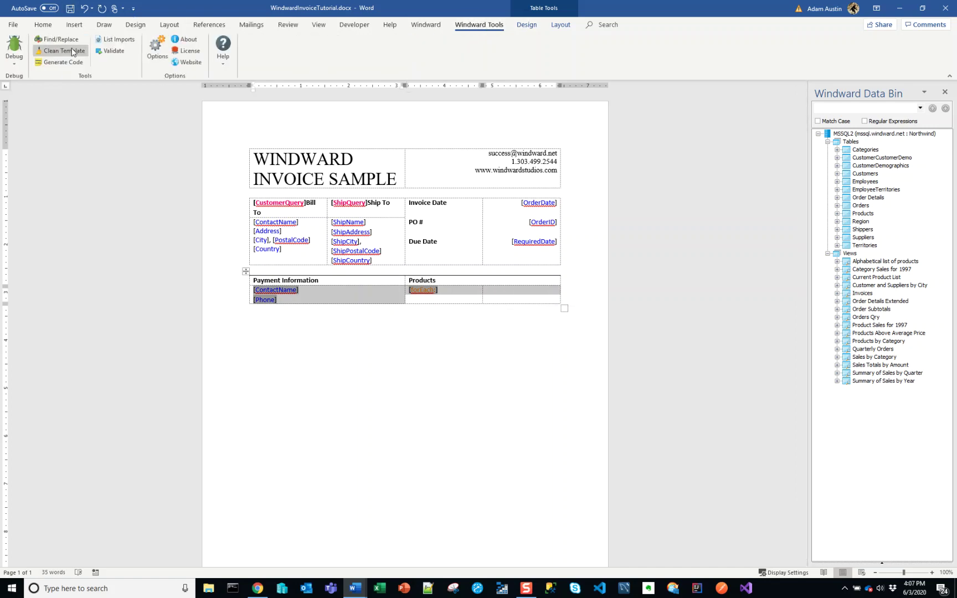
pyautogui.click(425, 26)
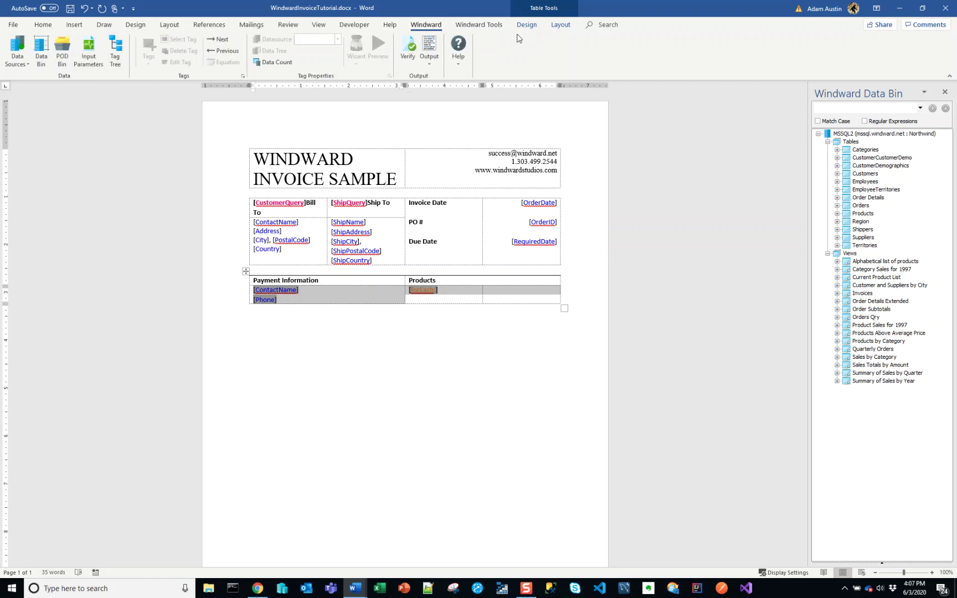
pyautogui.click(561, 24)
pyautogui.click(193, 53)
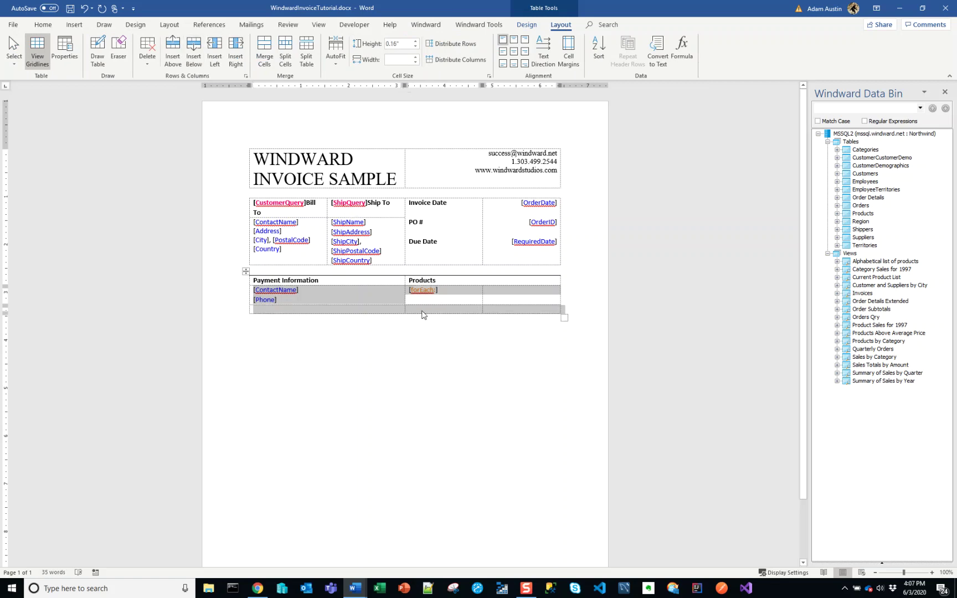
# - Insert an End ForEach tag in the new row's first cell in the Products column
pyautogui.click(423, 310)
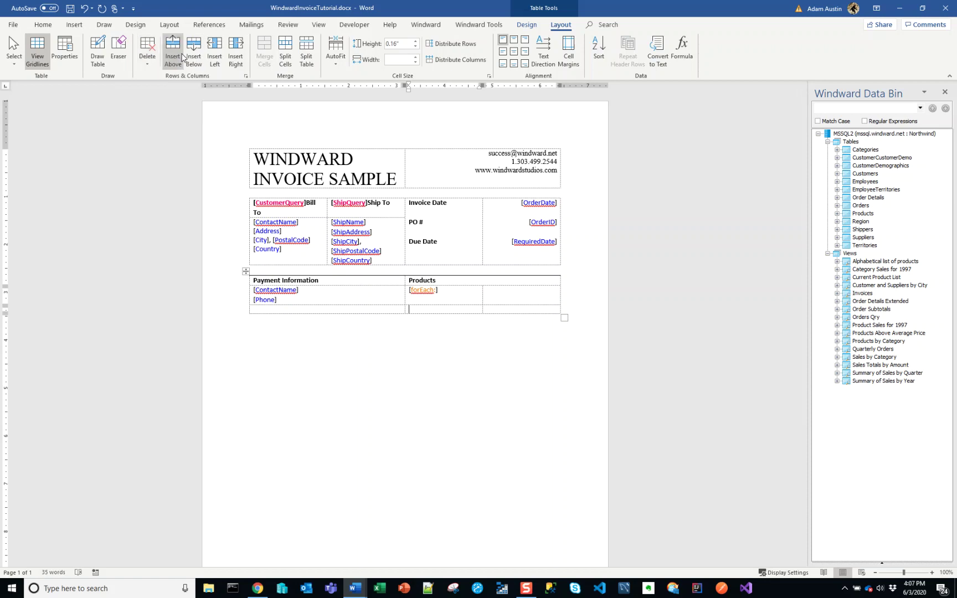
pyautogui.click(426, 24)
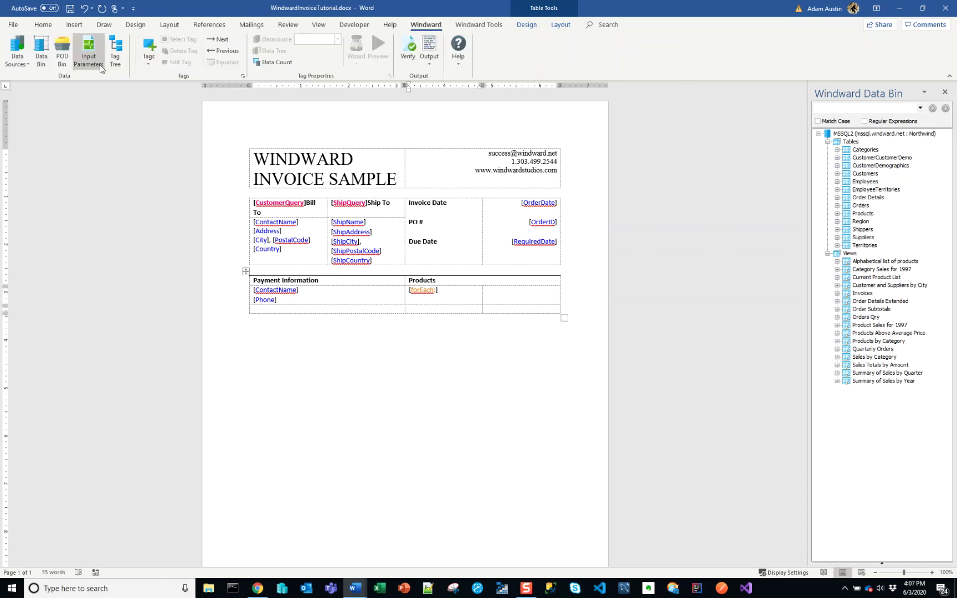
pyautogui.click(149, 50)
pyautogui.click(228, 100)
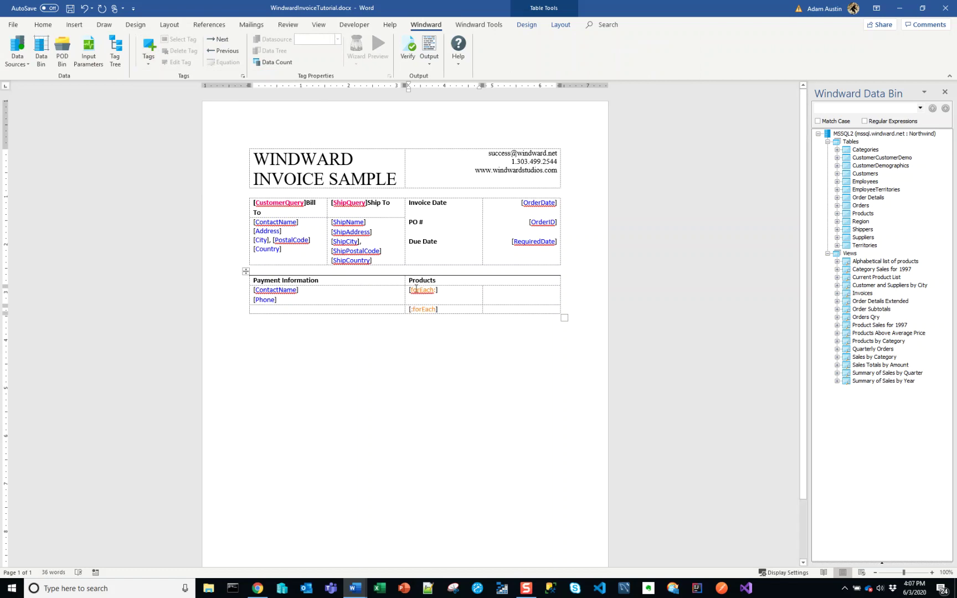
# - Inspect the opening ForEach tag and its End ForEach tag under the Products heading
pyautogui.click(421, 289)
pyautogui.click(431, 309)
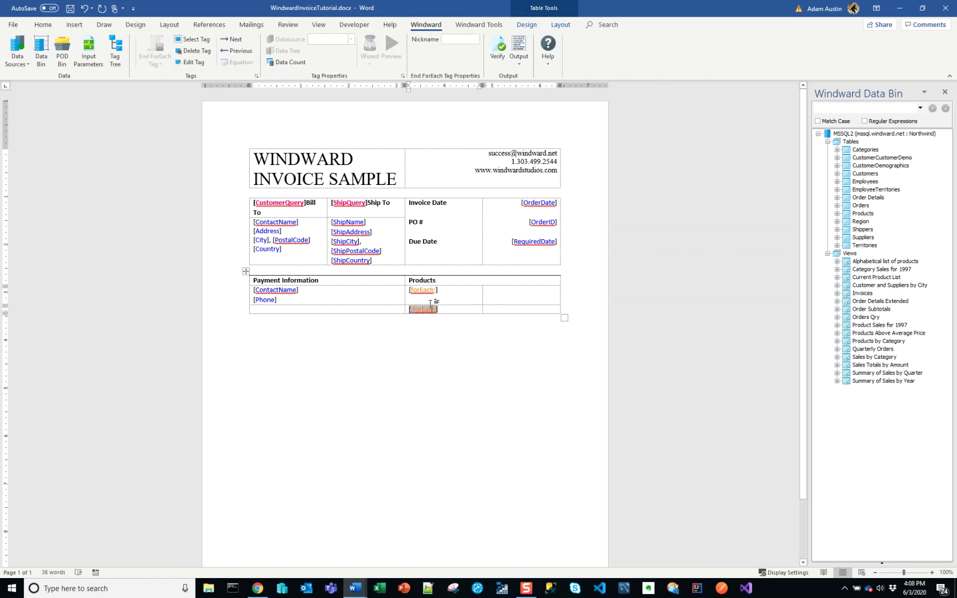
pyautogui.click(425, 290)
pyautogui.click(431, 309)
pyautogui.click(425, 291)
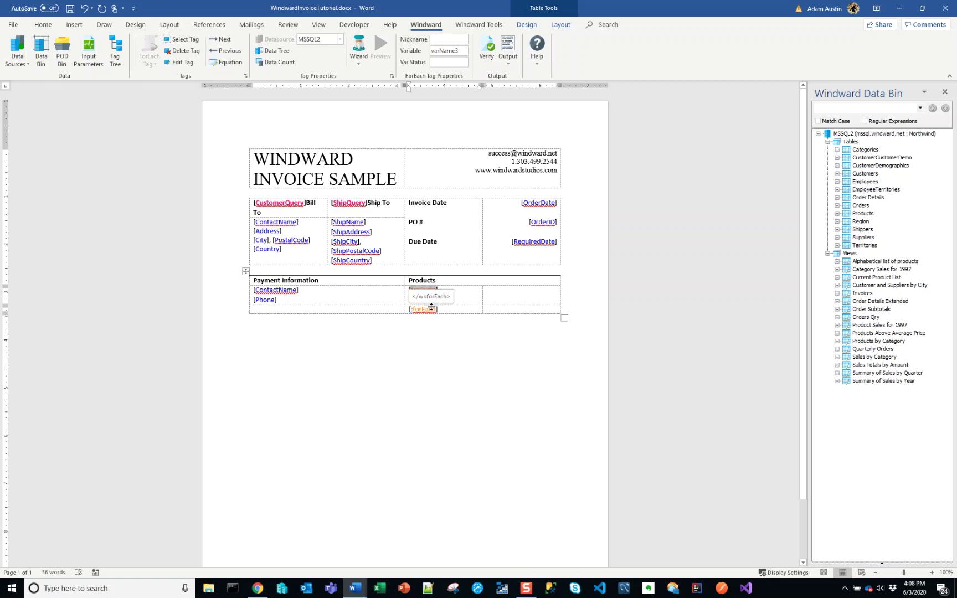
pyautogui.click(437, 290)
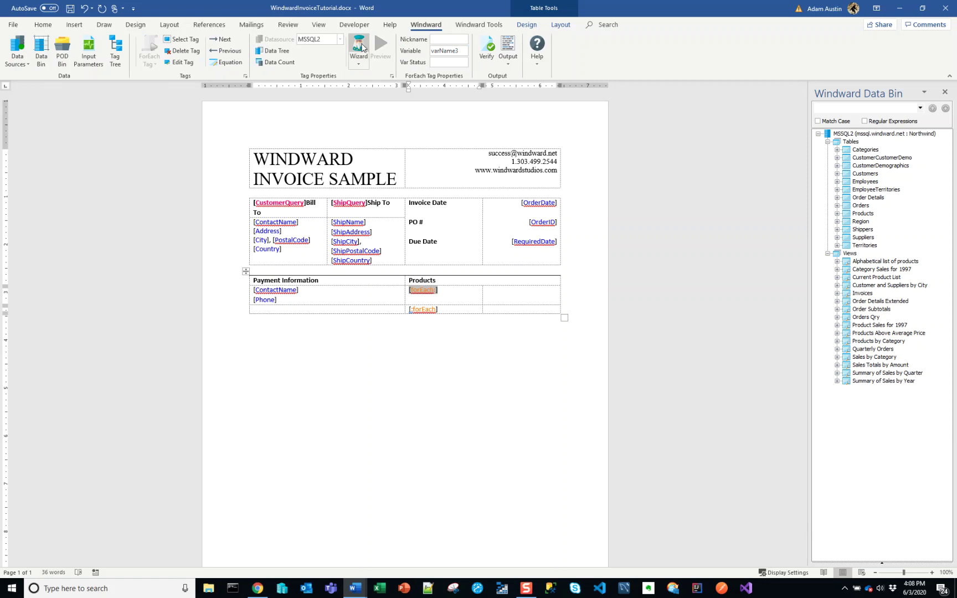
pyautogui.click(360, 49)
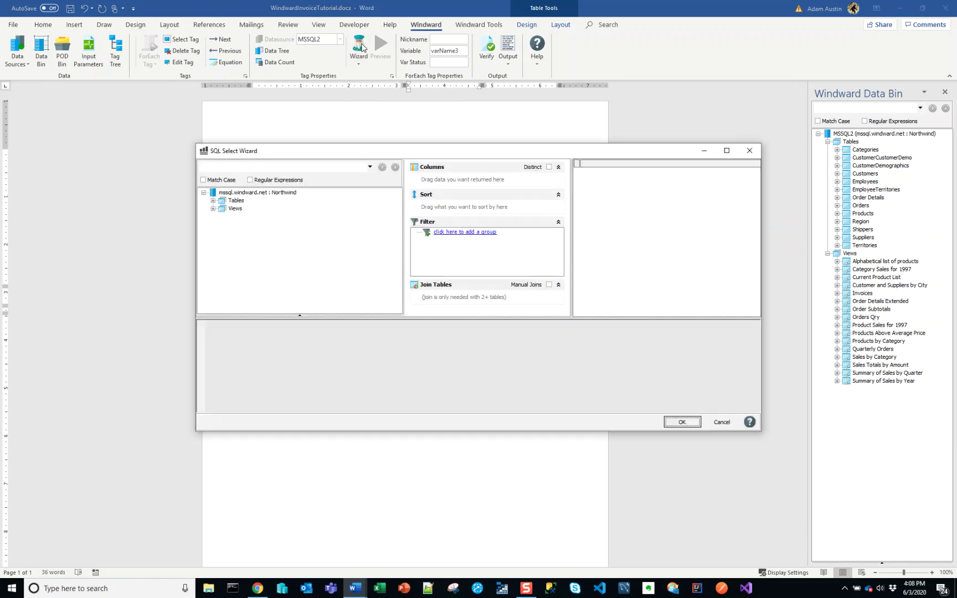
pyautogui.click(721, 422)
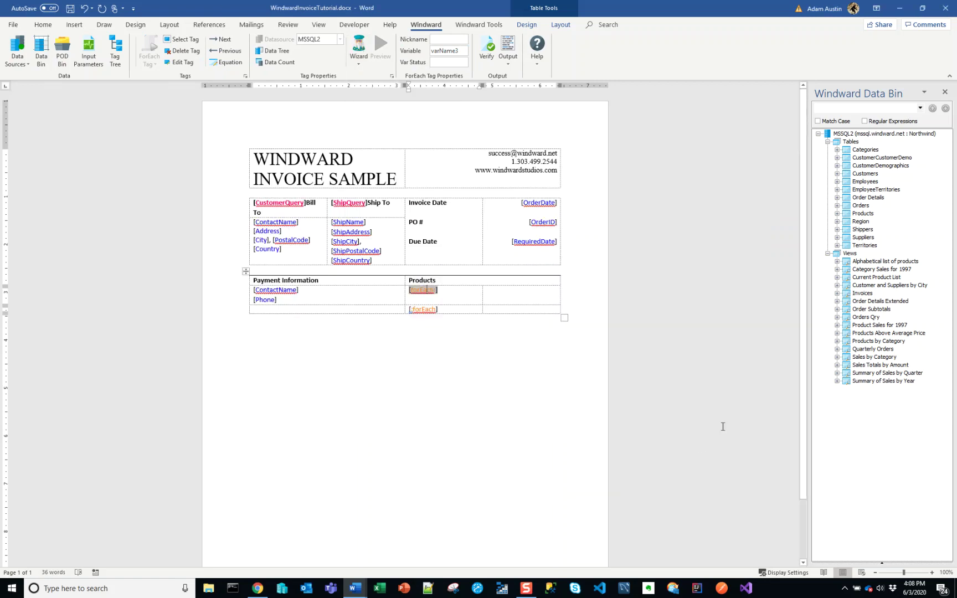
# - Check the product lines in the sample invoice and review the settings of orderIDInputParameter
pyautogui.hotkey('alt', 'Tab')
pyautogui.click(491, 275)
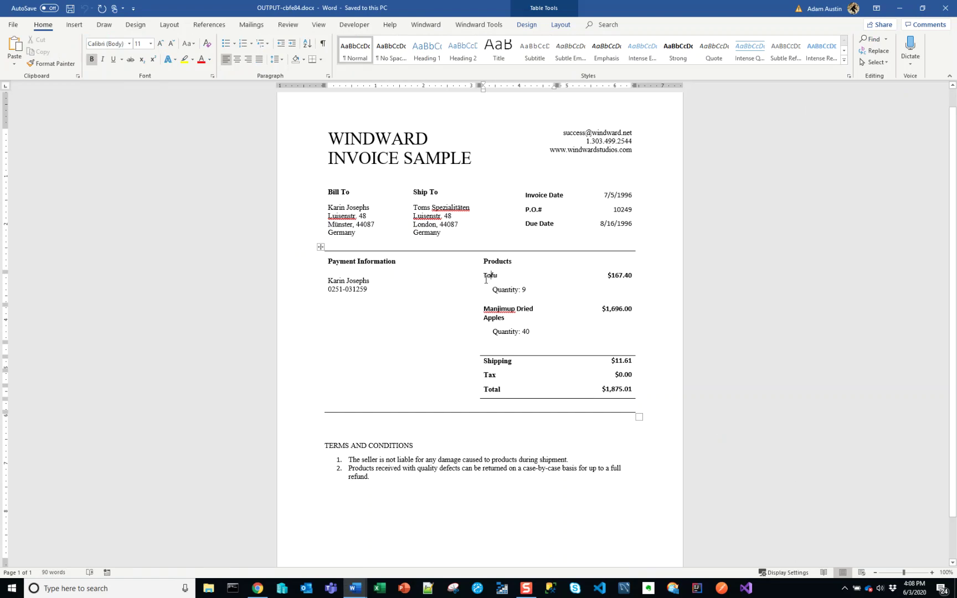
pyautogui.hotkey('alt', 'Tab')
pyautogui.click(91, 60)
pyautogui.click(512, 331)
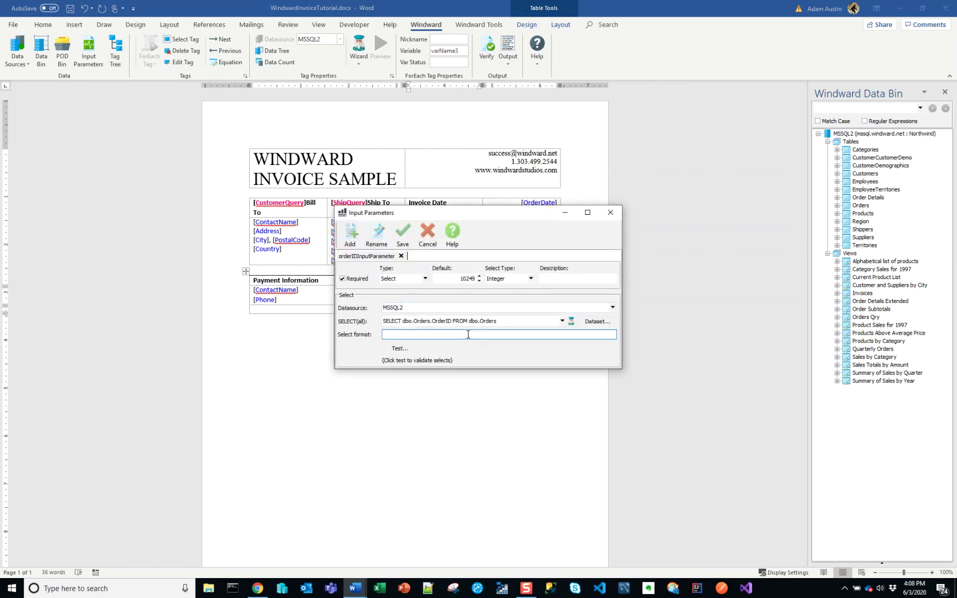
pyautogui.click(405, 243)
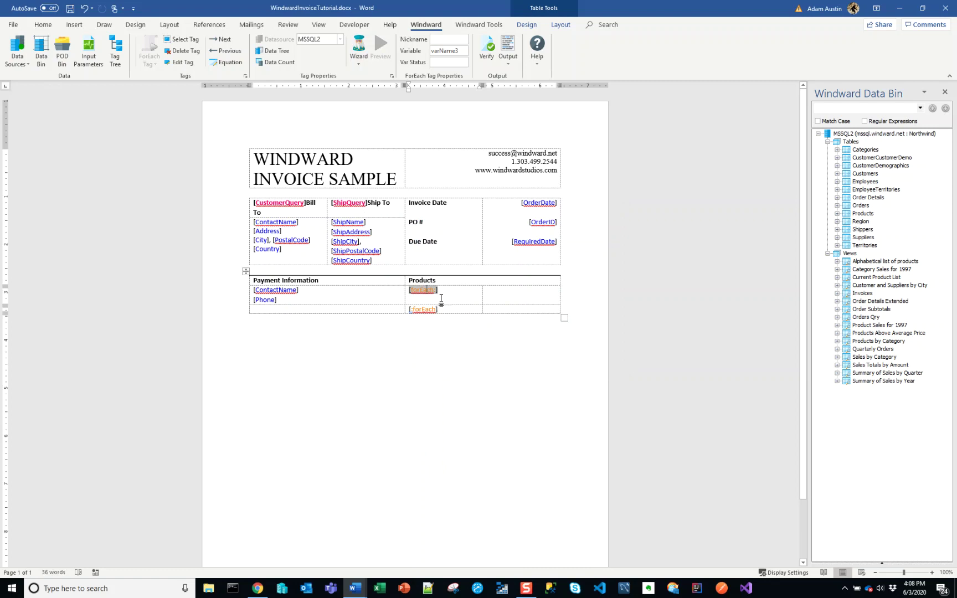
# - Open the SQL Select Wizard for the ForEach tag and search the Northwind tables for "products" and "produ"
pyautogui.click(358, 47)
pyautogui.click(238, 168)
pyautogui.write('products')
pyautogui.press('Return')
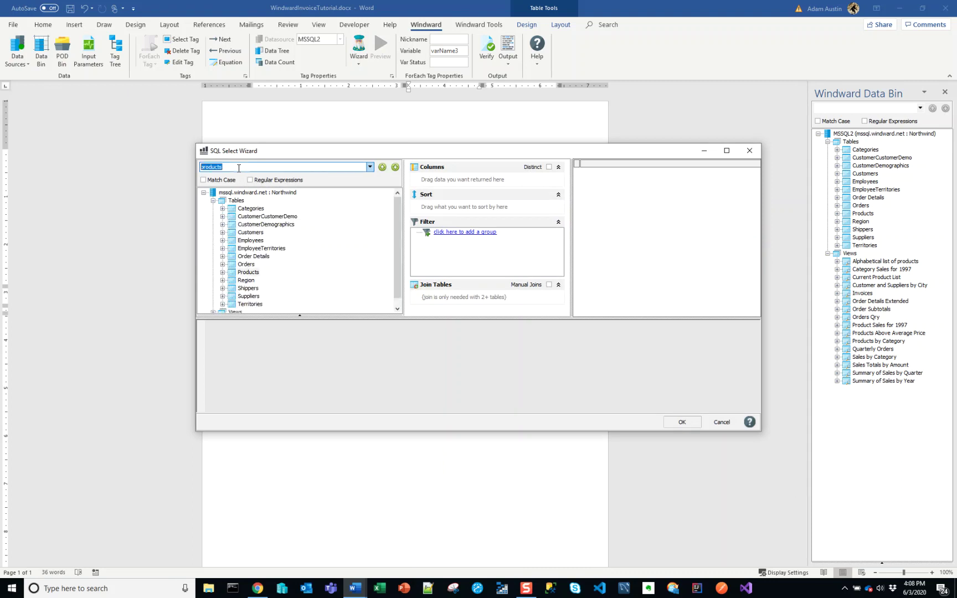
pyautogui.click(239, 168)
pyautogui.doubleClick(239, 167)
pyautogui.write('produ')
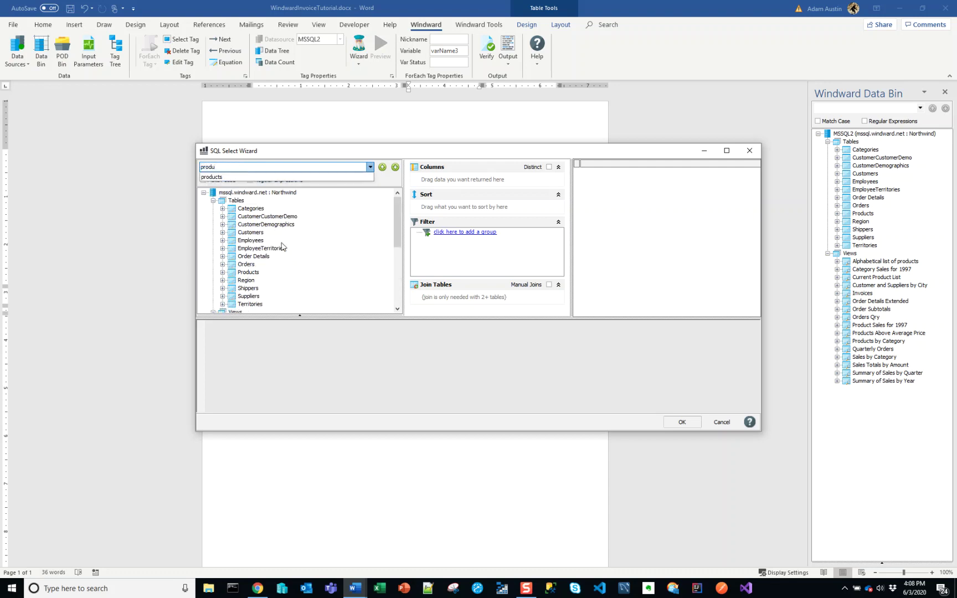
pyautogui.press('Return')
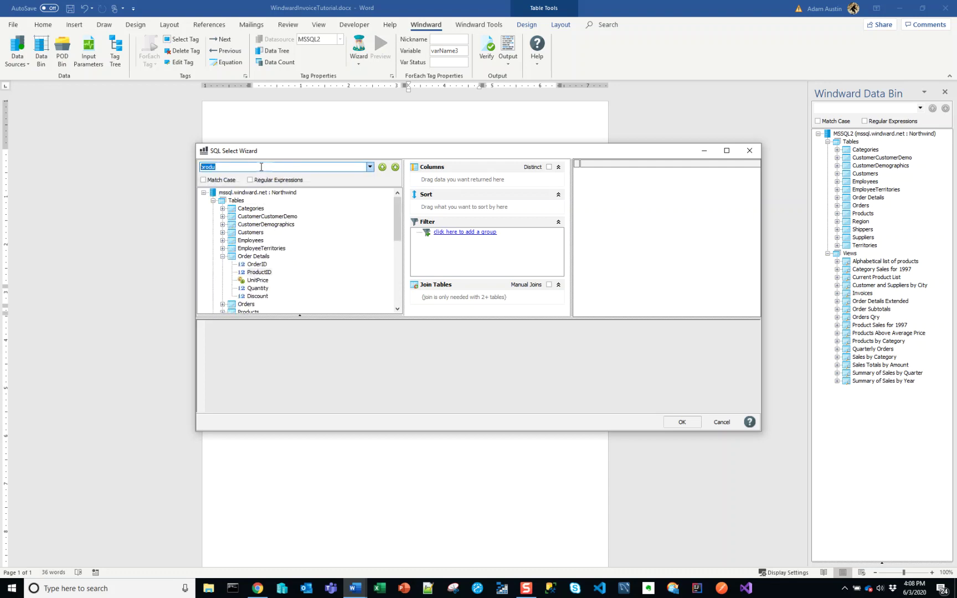
pyautogui.scroll(-2, 262, 255)
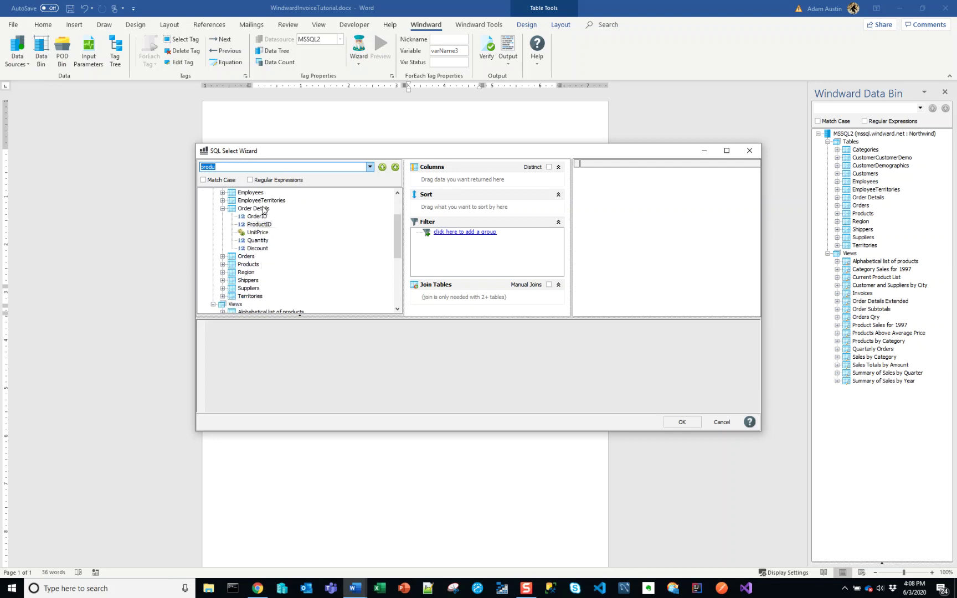
pyautogui.press('Return')
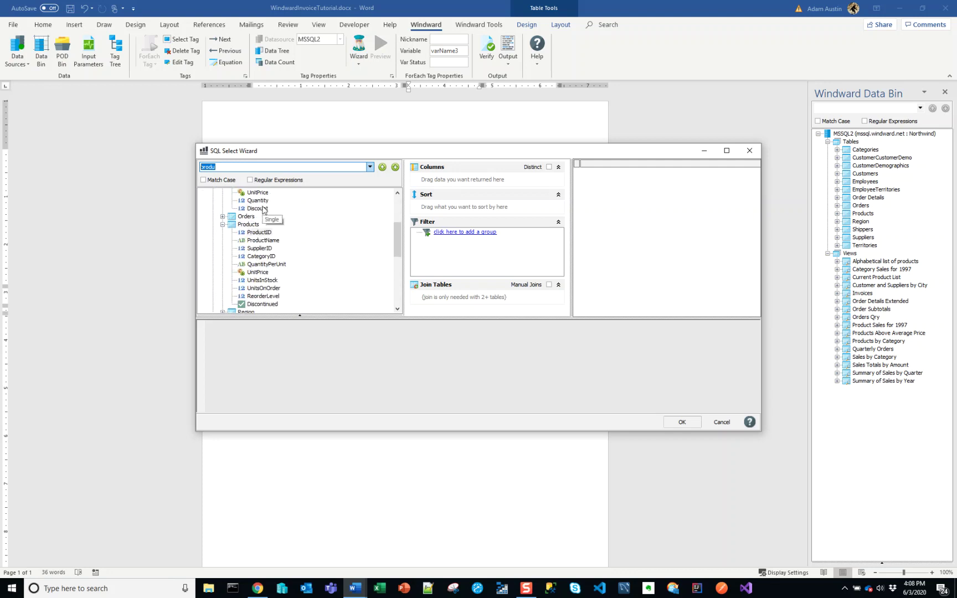
pyautogui.scroll(2, 265, 290)
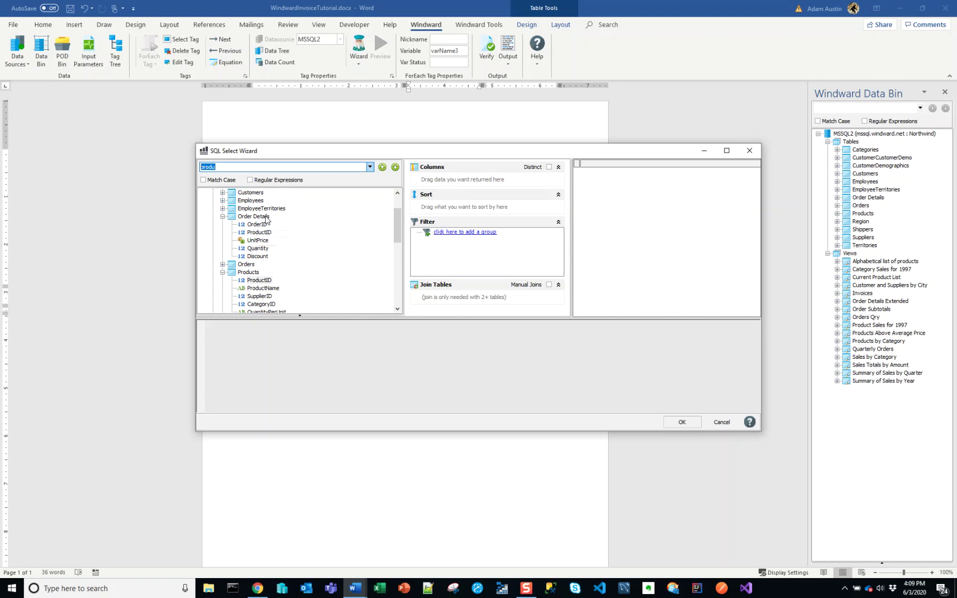
# - Expand the fields of the Orders table and maximize the SQL Select Wizard
pyautogui.click(222, 264)
pyautogui.click(258, 209)
pyautogui.click(257, 200)
pyautogui.click(726, 151)
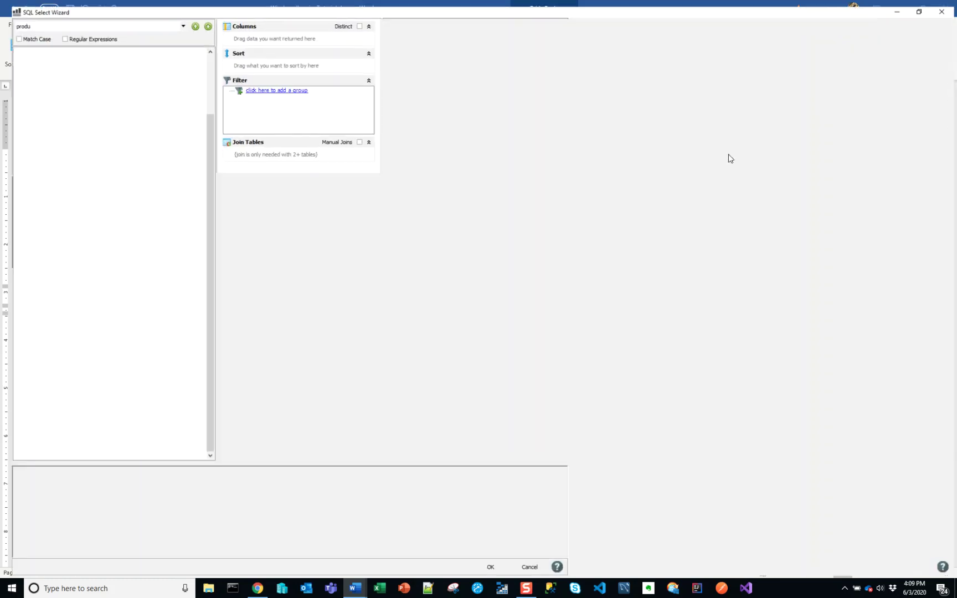
pyautogui.scroll(3, 133, 180)
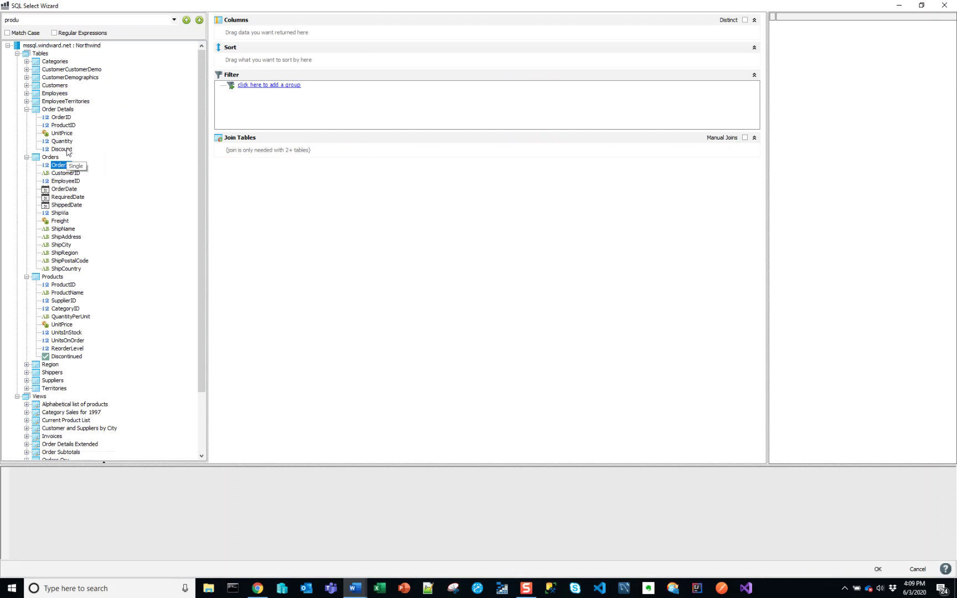
# - Review the Order Details fields and add the whole Order Details table to the ForEach query's returned columns
pyautogui.click(63, 118)
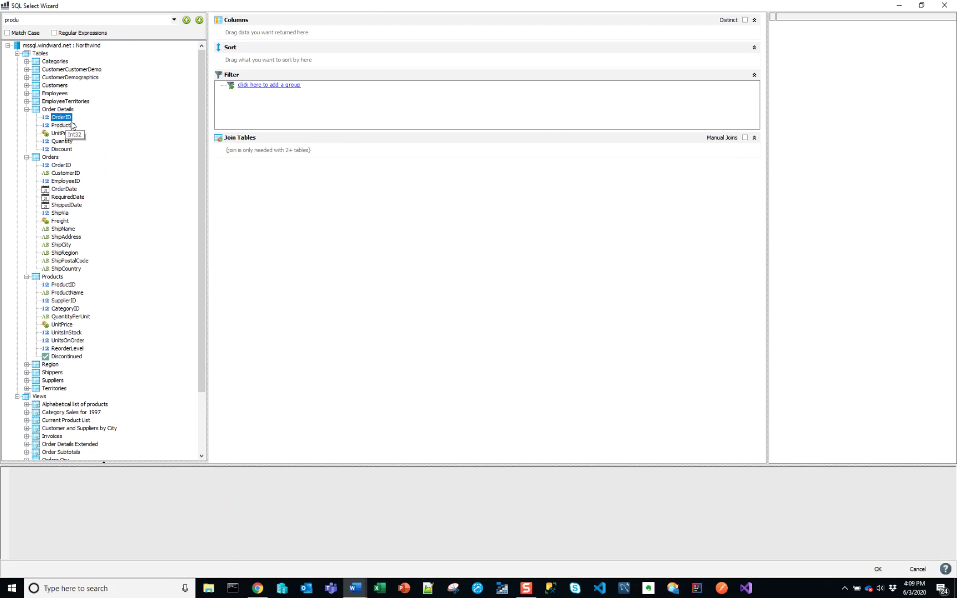
pyautogui.click(70, 125)
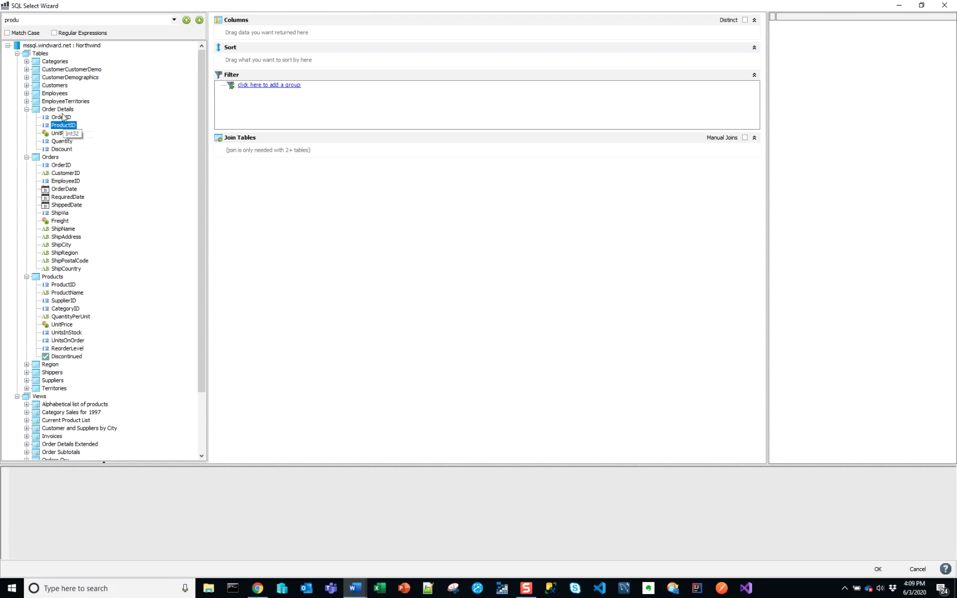
pyautogui.click(64, 110)
pyautogui.click(66, 118)
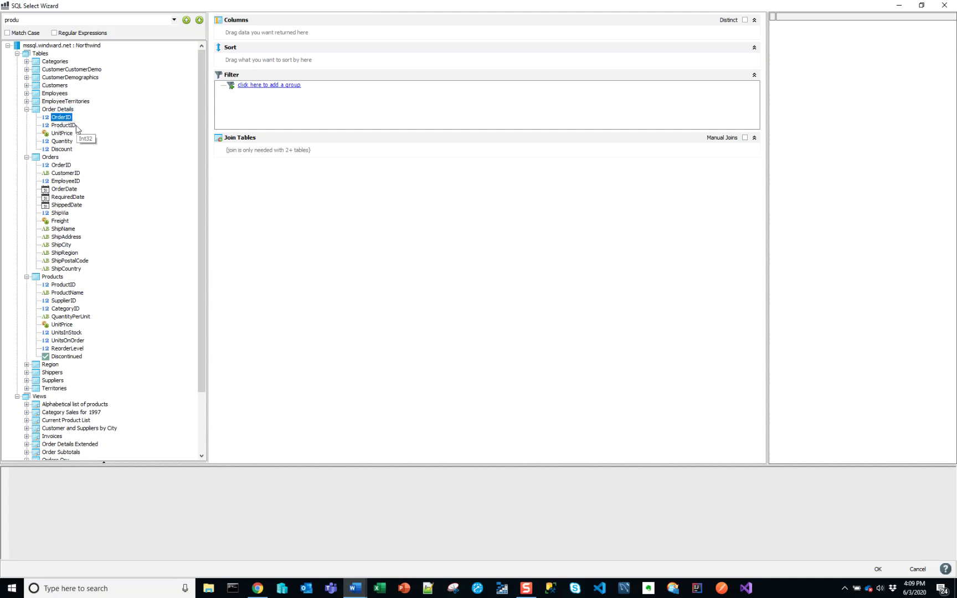
pyautogui.click(72, 142)
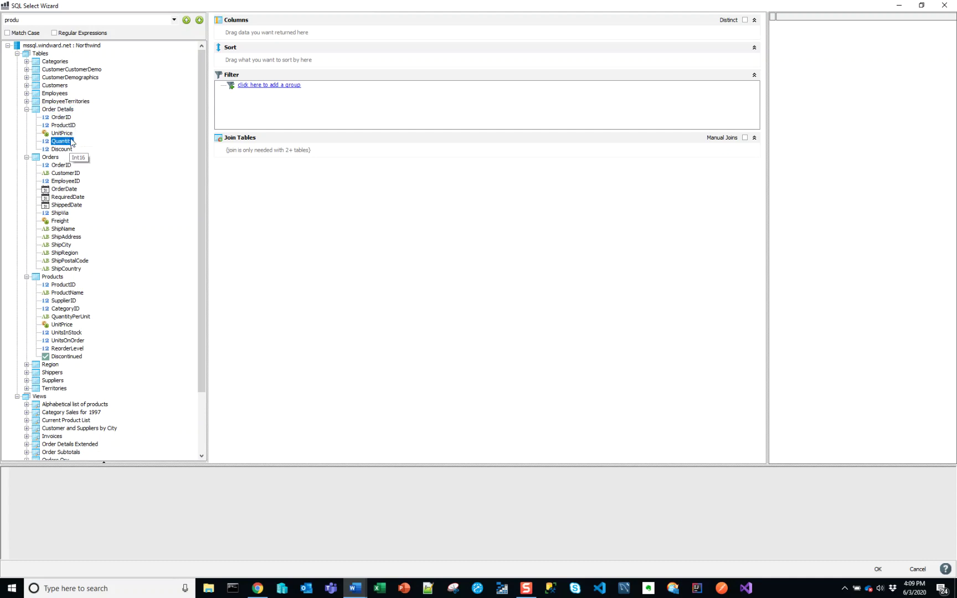
pyautogui.click(66, 131)
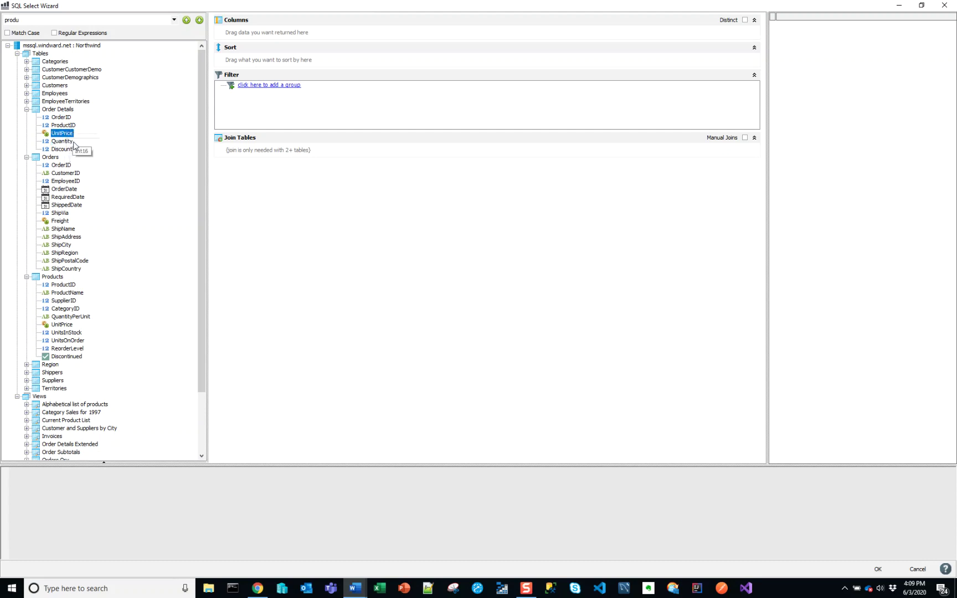
pyautogui.click(65, 150)
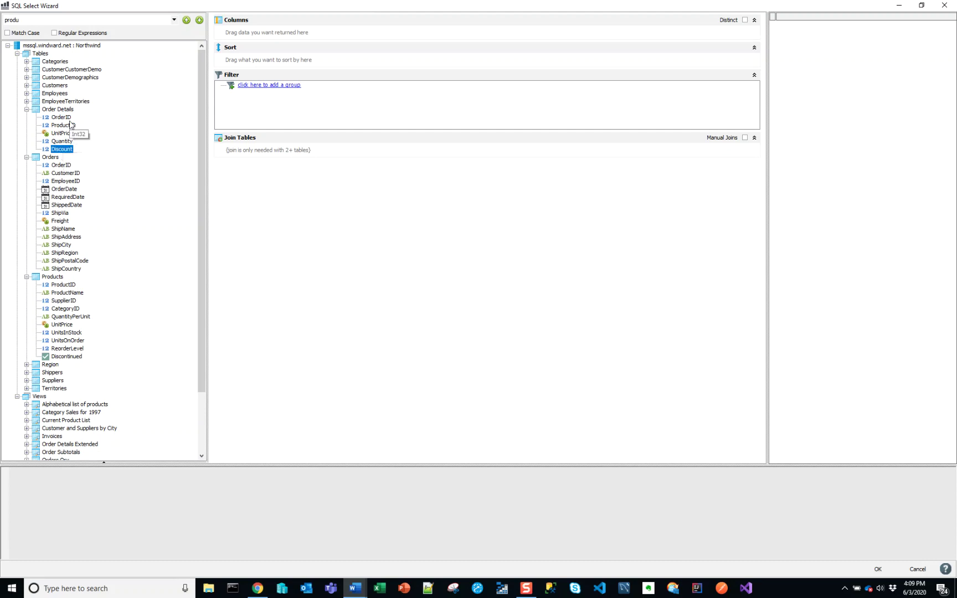
pyautogui.moveTo(61, 111); pyautogui.dragTo(236, 36)
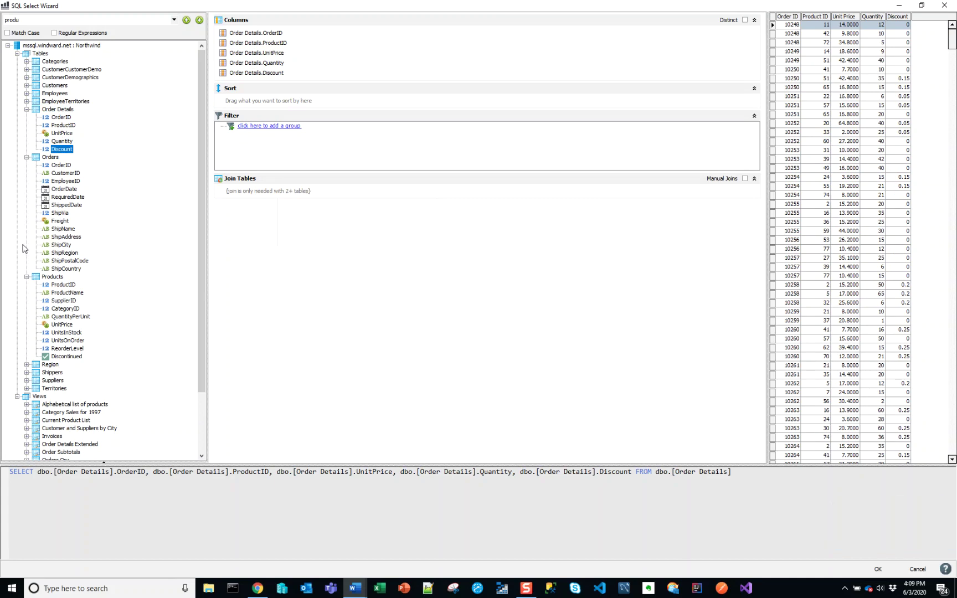
# - Add ProductName from the Products table to the ForEach query's returned columns
pyautogui.click(55, 294)
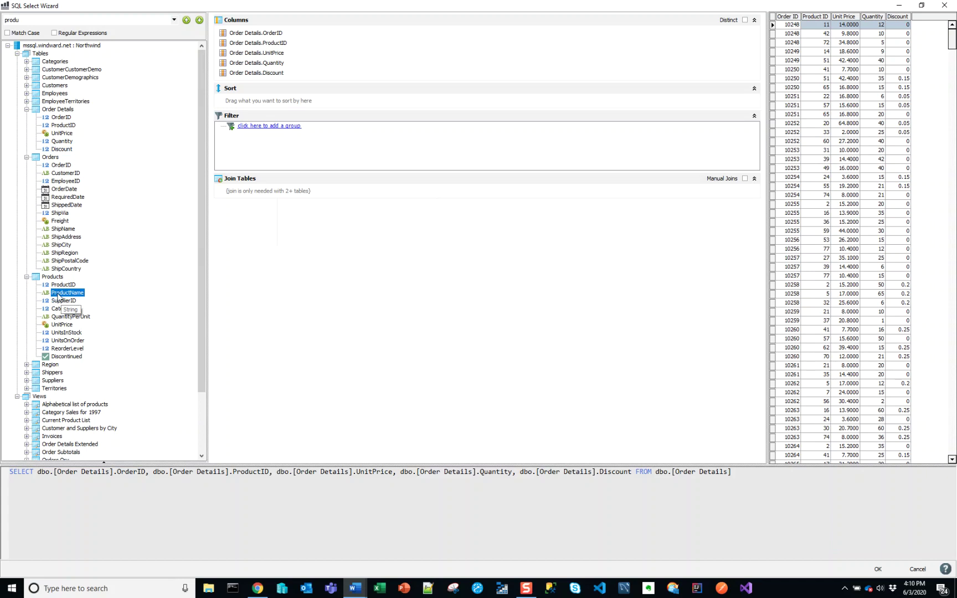
pyautogui.click(60, 286)
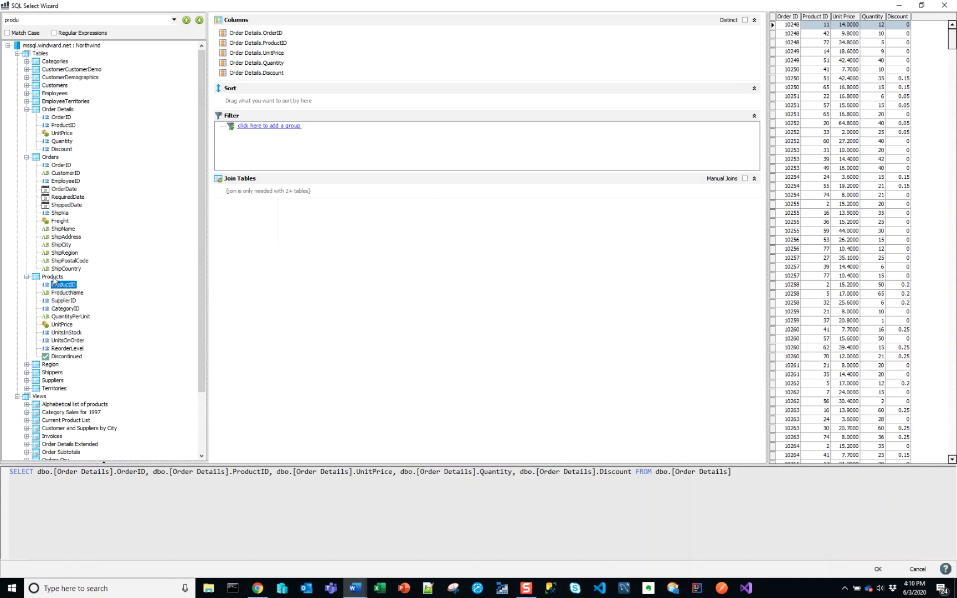
pyautogui.click(53, 125)
pyautogui.moveTo(68, 298); pyautogui.dragTo(242, 81)
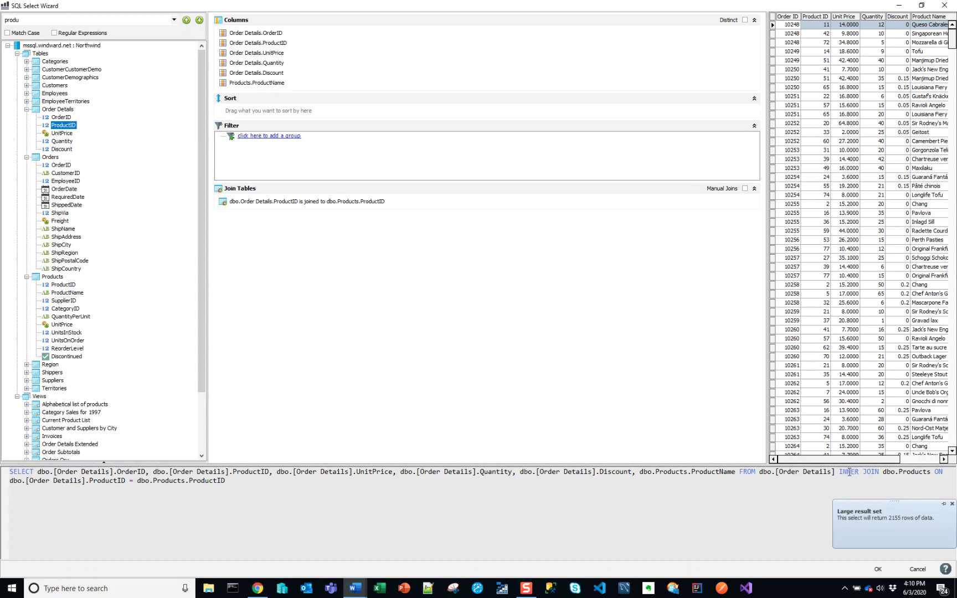
# - Review the INNER JOIN clause in the generated SQL and widen the results preview to examine the order rows with their product names
pyautogui.moveTo(838, 472); pyautogui.dragTo(848, 489)
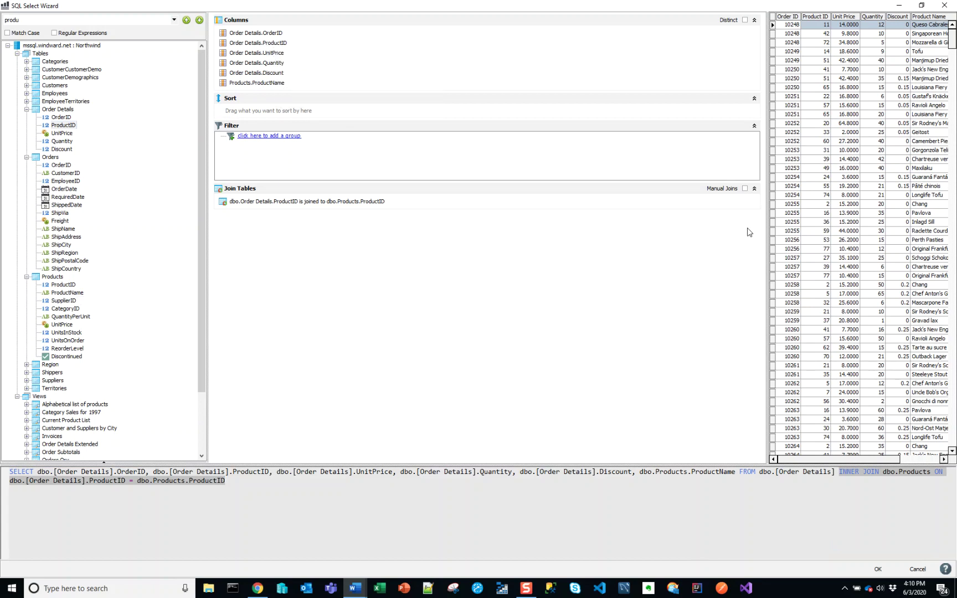
pyautogui.moveTo(768, 243); pyautogui.dragTo(595, 244)
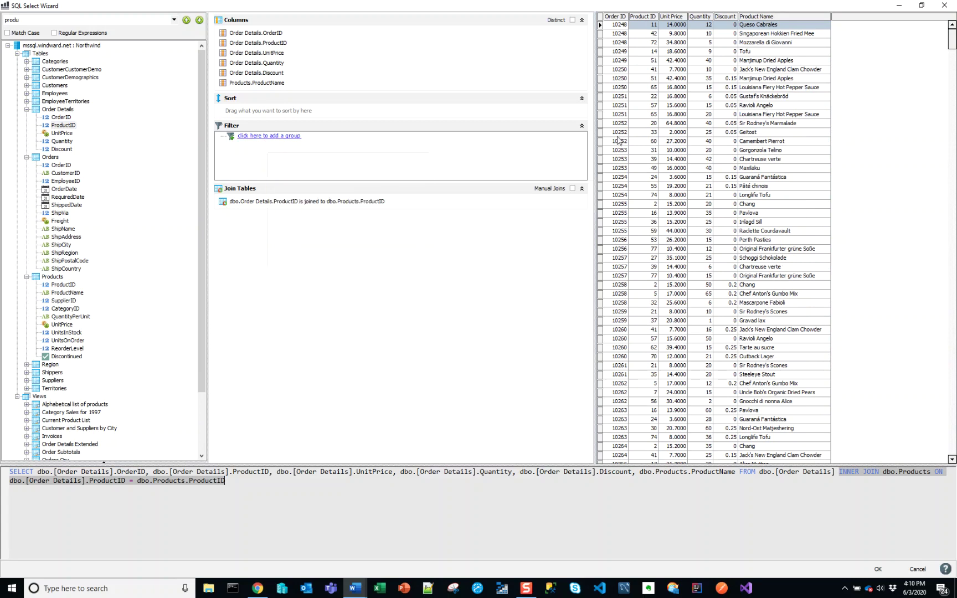
pyautogui.click(622, 26)
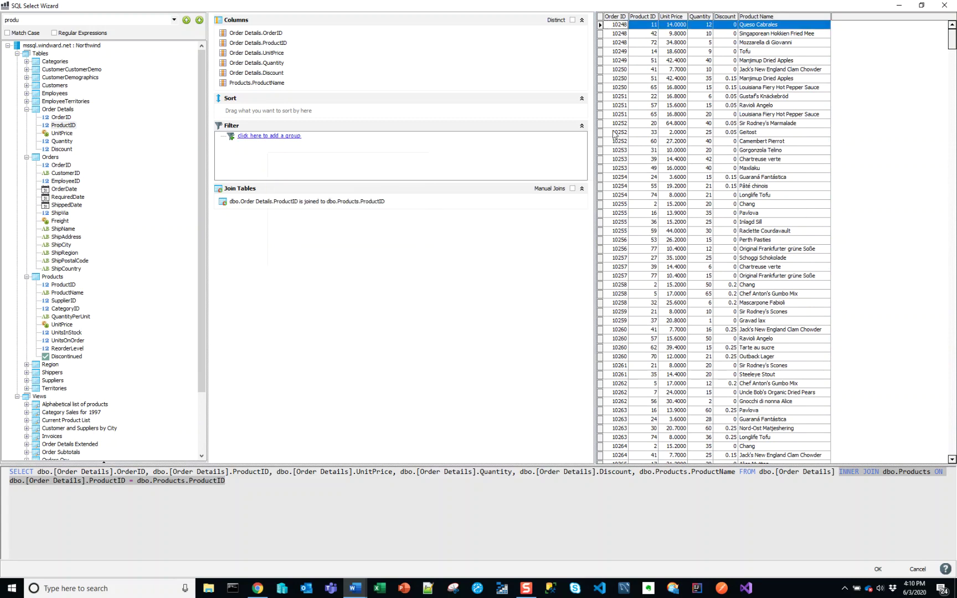
# - Filter the query where Order Details.OrderID is equal to orderIDInputParameter, and accept the finished query
pyautogui.click(266, 137)
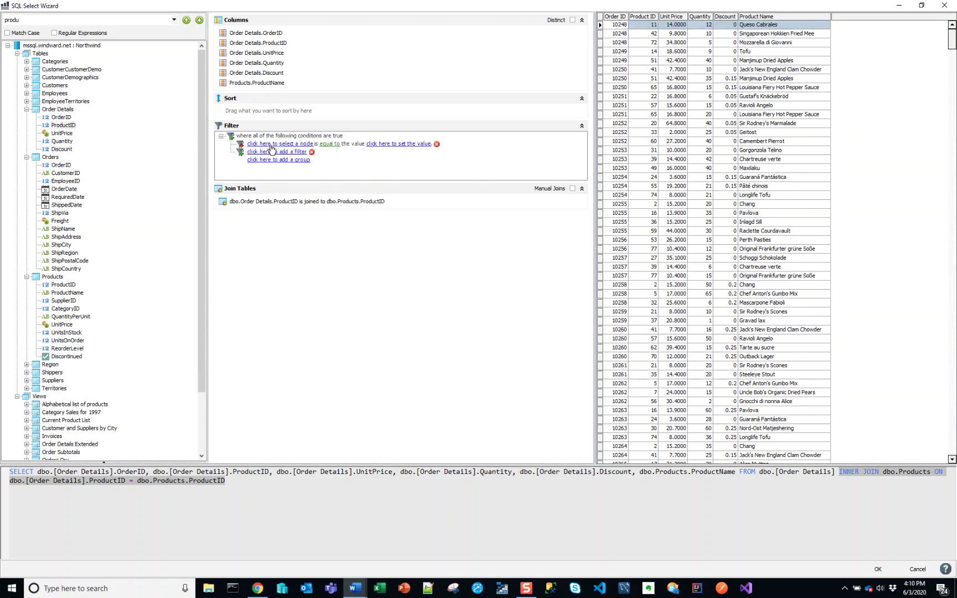
pyautogui.click(281, 144)
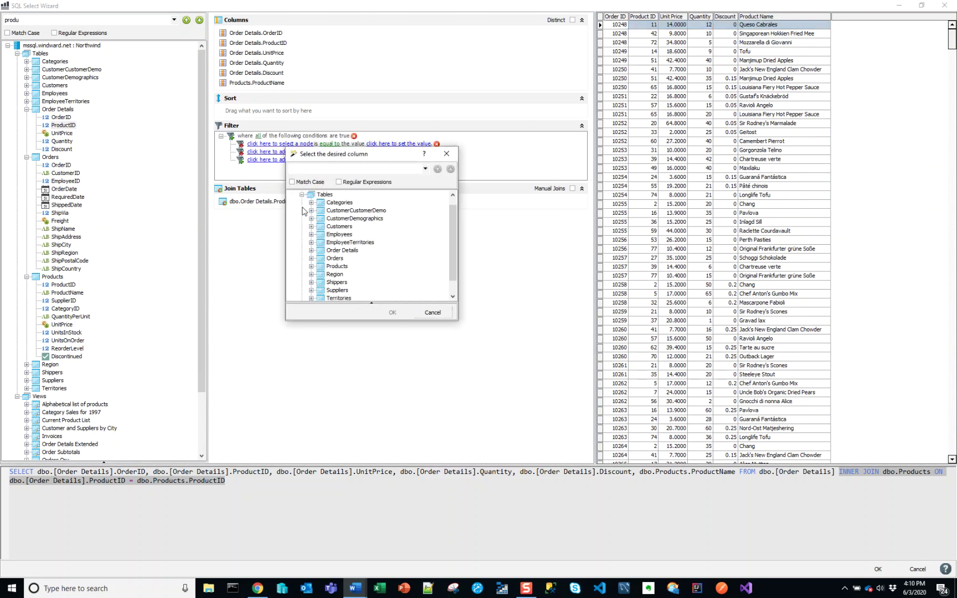
pyautogui.click(312, 251)
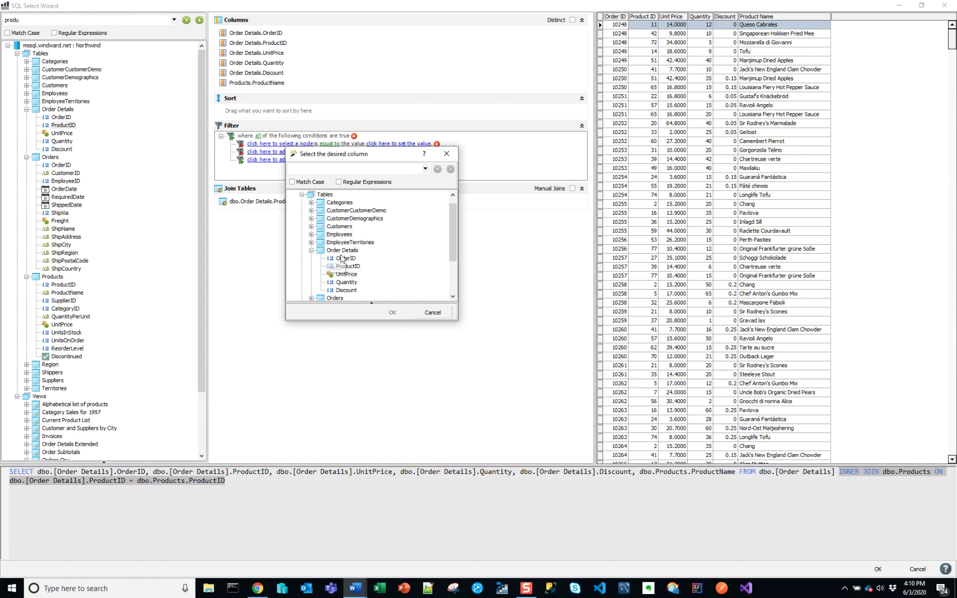
pyautogui.doubleClick(346, 258)
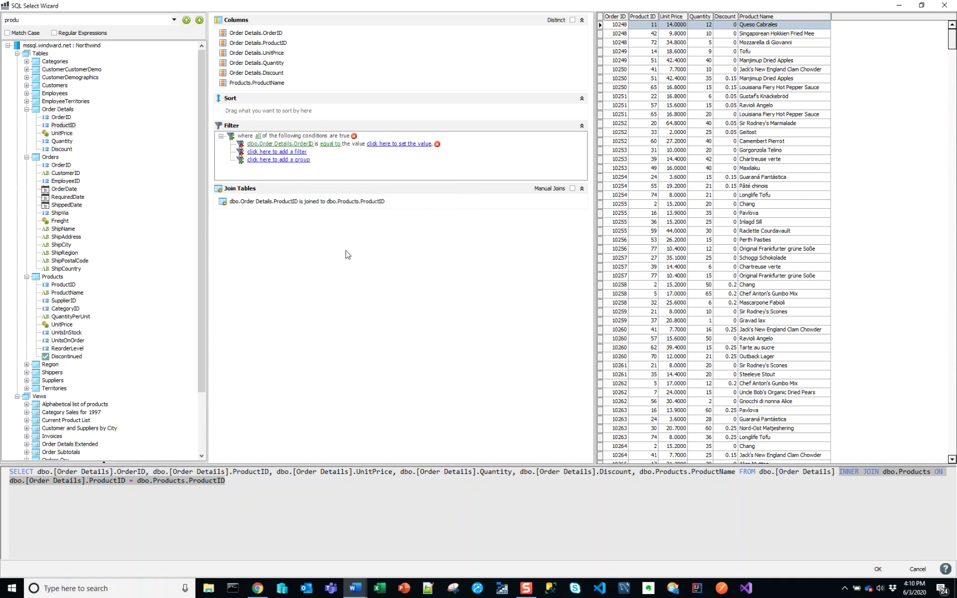
pyautogui.click(398, 144)
pyautogui.click(576, 145)
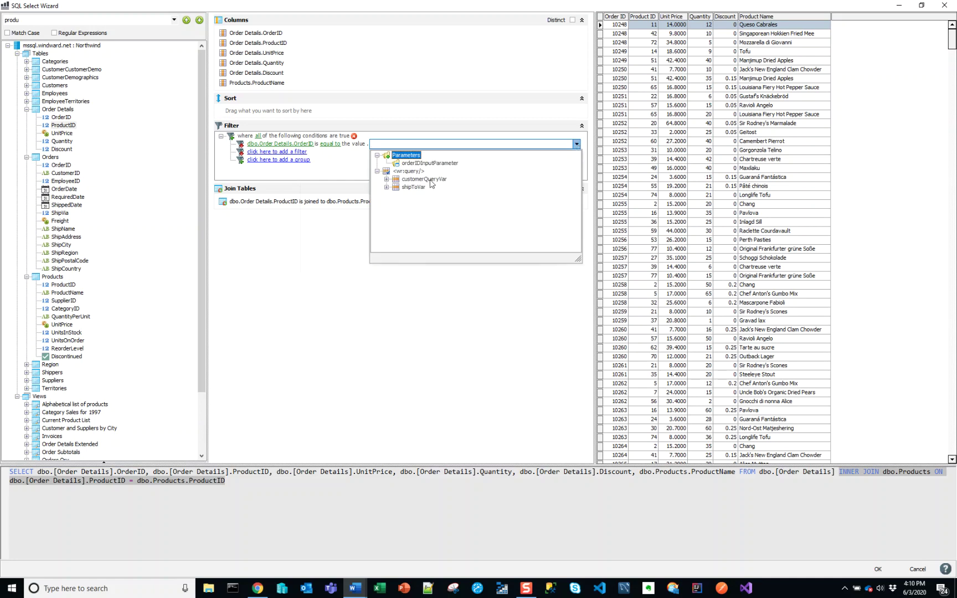
pyautogui.doubleClick(406, 164)
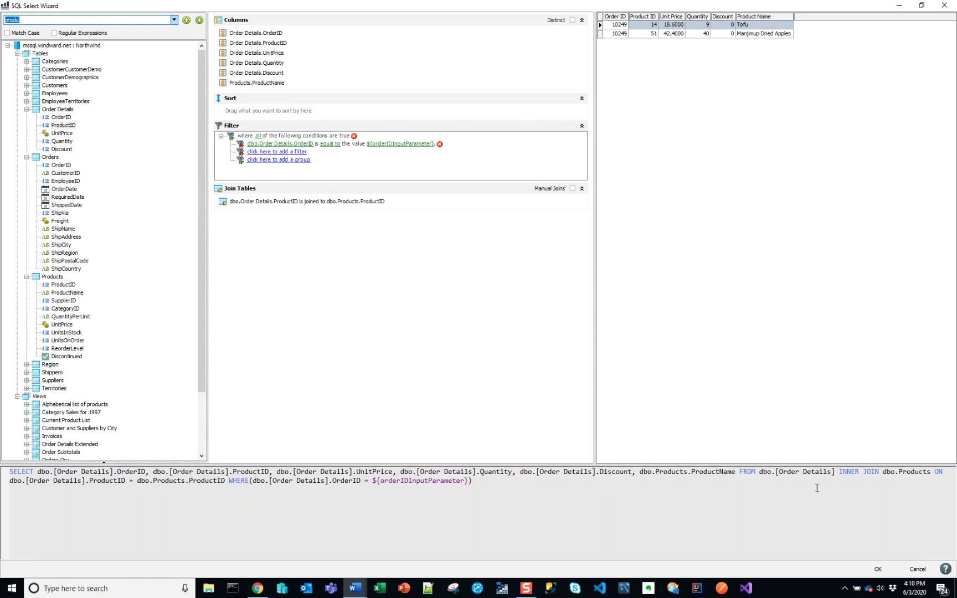
pyautogui.click(878, 570)
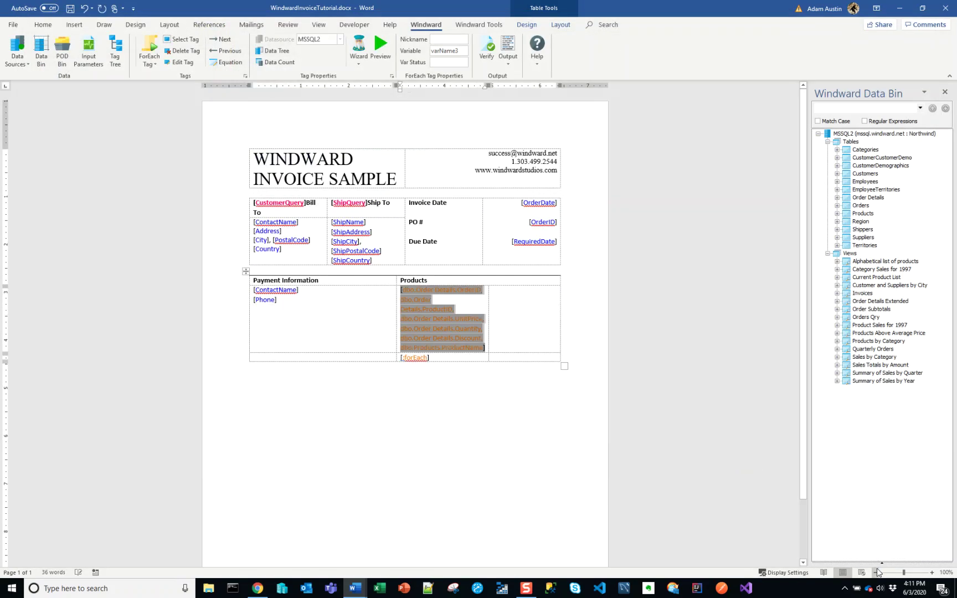
# - Save the template and generate the report output
pyautogui.click(516, 352)
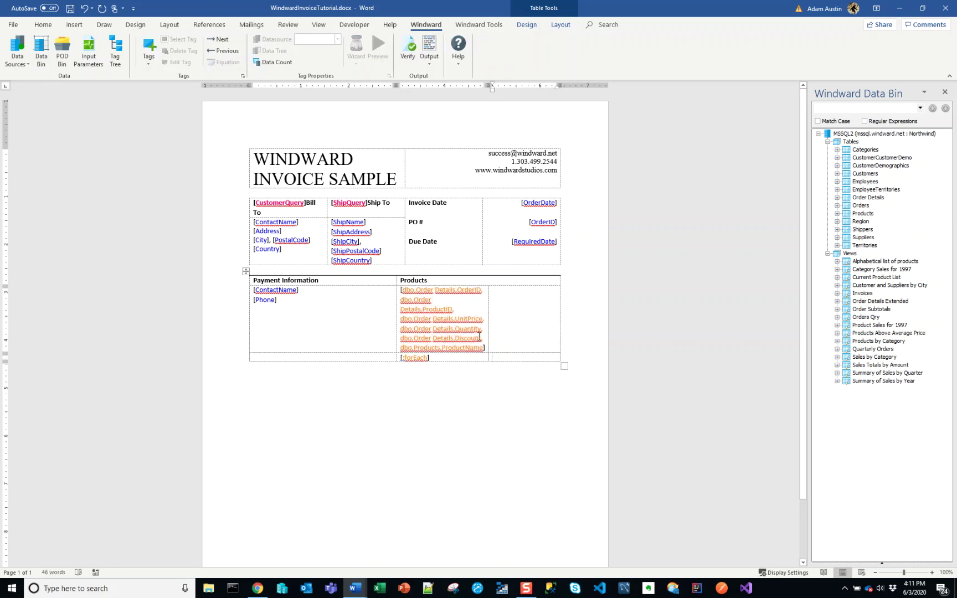
pyautogui.click(464, 338)
pyautogui.click(459, 358)
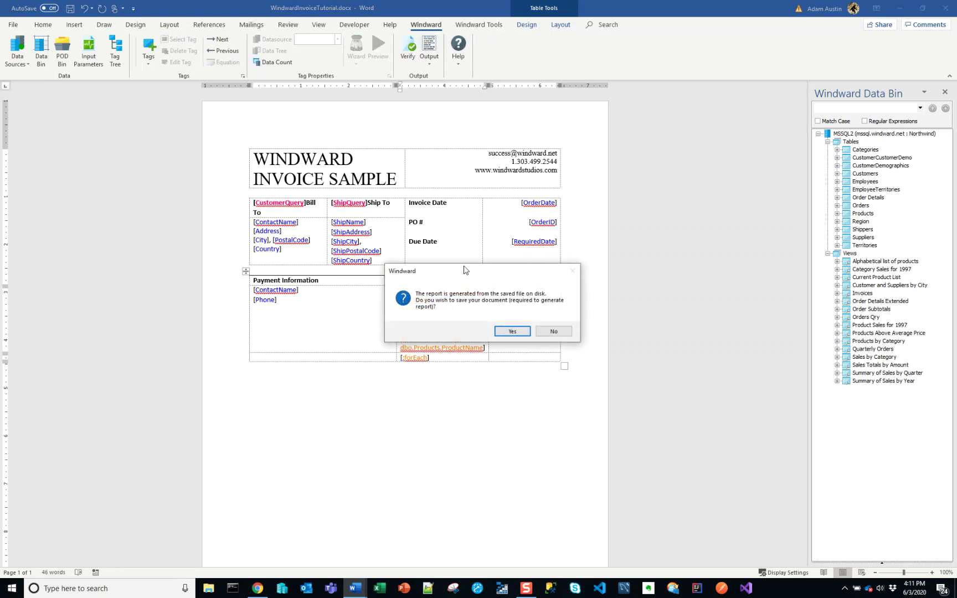
pyautogui.click(520, 332)
pyautogui.click(548, 368)
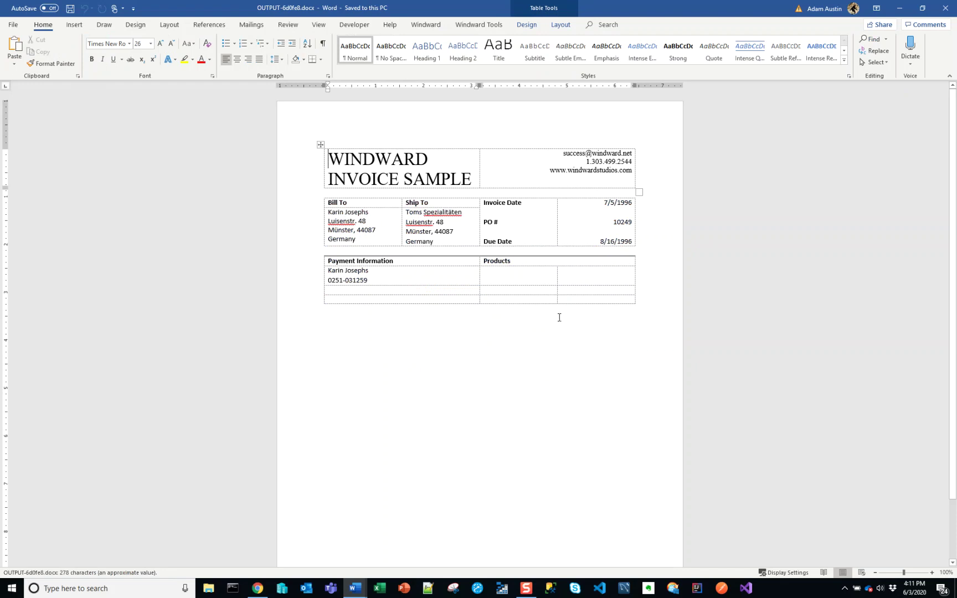
# - Examine the rows under Products in the generated invoice, and close the output document
pyautogui.click(504, 279)
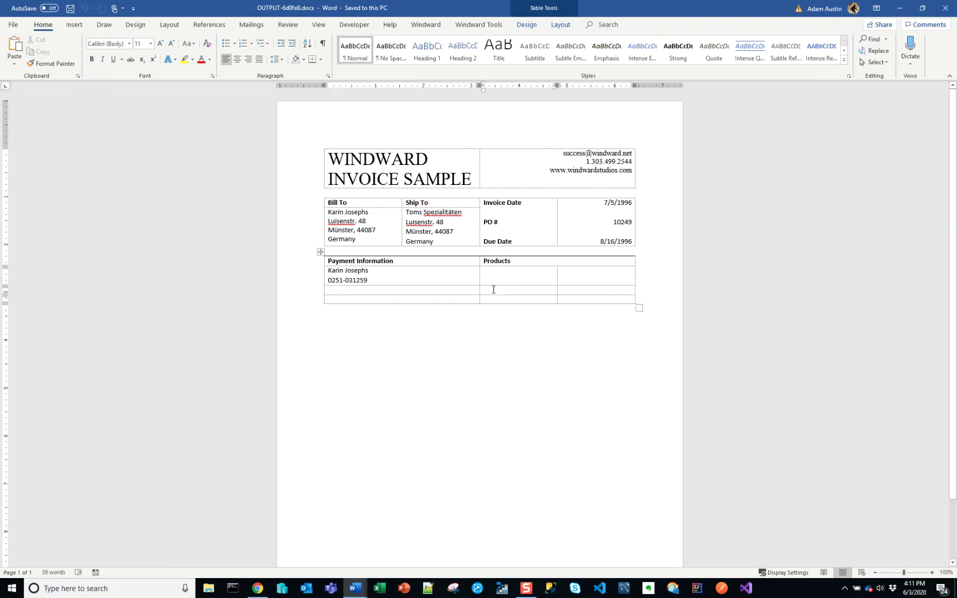
pyautogui.click(505, 292)
pyautogui.click(519, 299)
pyautogui.click(520, 281)
pyautogui.click(945, 8)
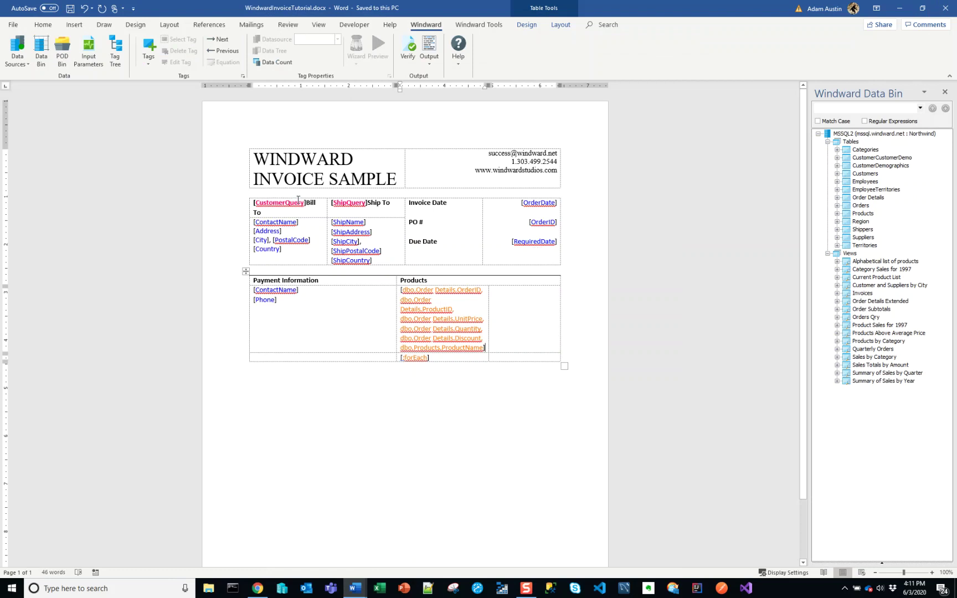
# - Compare the CustomerQuery tag's properties and give the ForEach tag in the Products table the nickname ForEachOrderDetail
pyautogui.moveTo(297, 201)
pyautogui.click(291, 202)
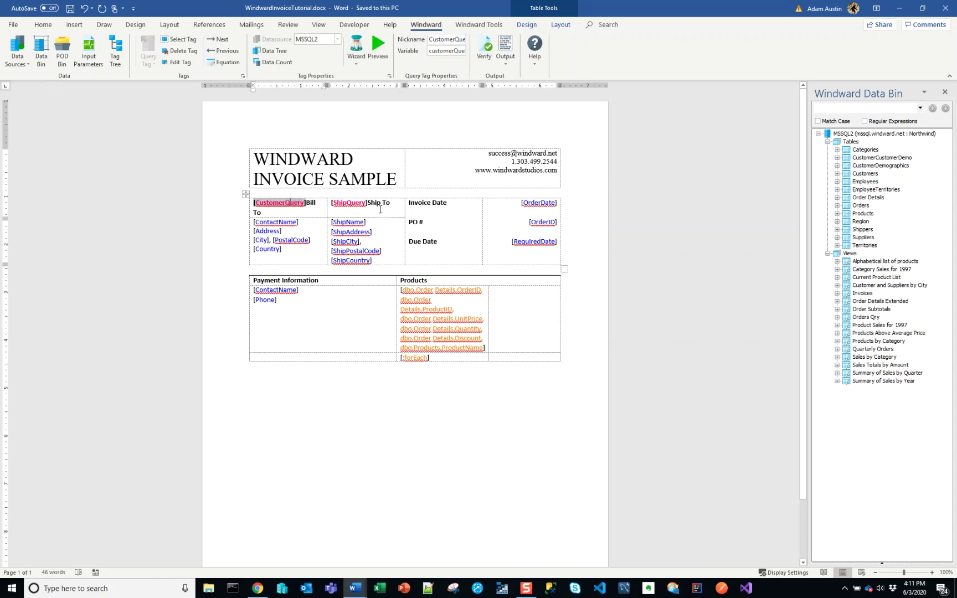
pyautogui.click(430, 318)
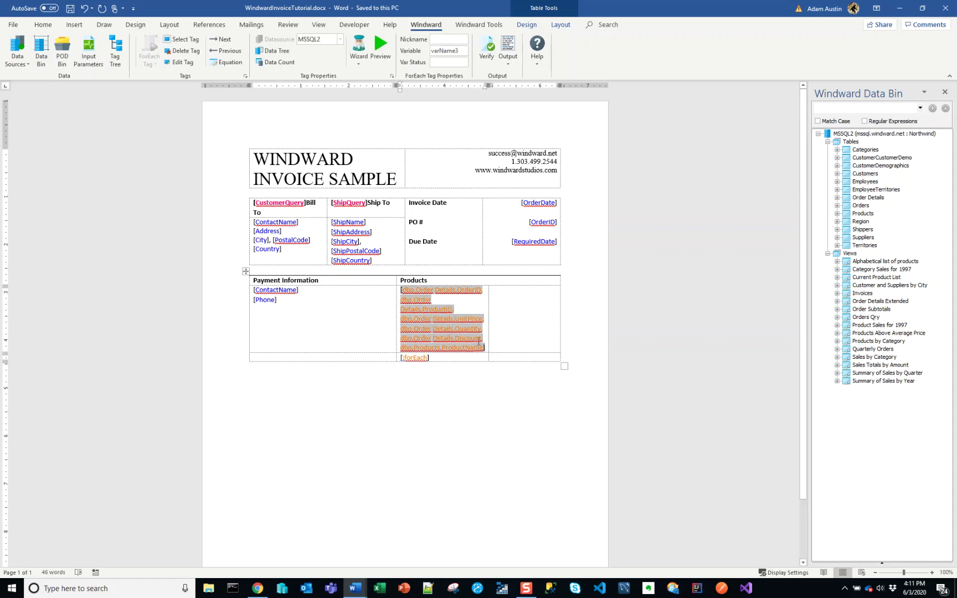
pyautogui.click(449, 39)
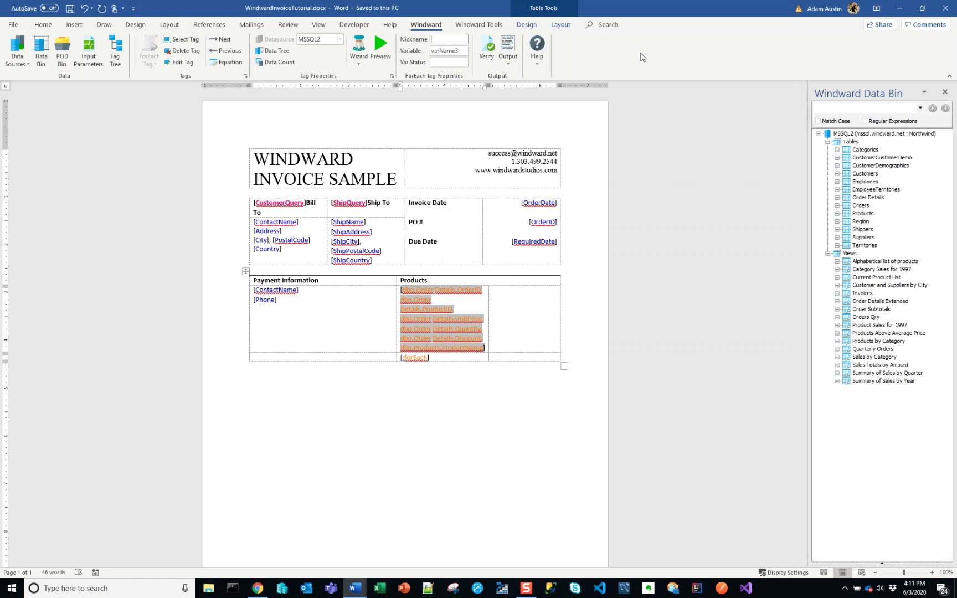
pyautogui.write('For')
pyautogui.write('EachOrderDetail')
pyautogui.press('Return')
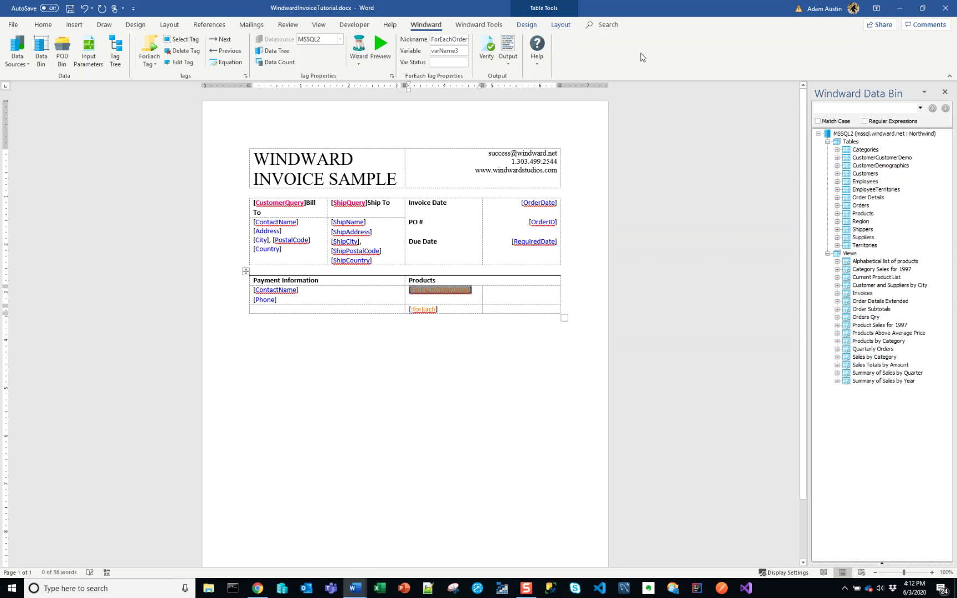
# - Rename the ForEach tag's variable to orderDetailsLoopVar and update all tags that reference it
pyautogui.click(464, 51)
pyautogui.write('ord')
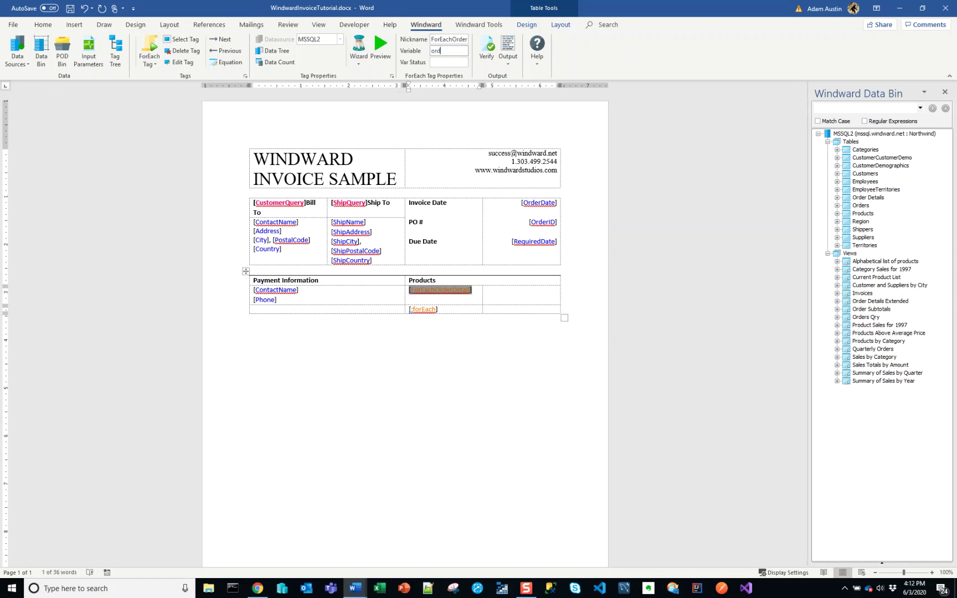
pyautogui.write('erDetailsLoop')
pyautogui.press('Return')
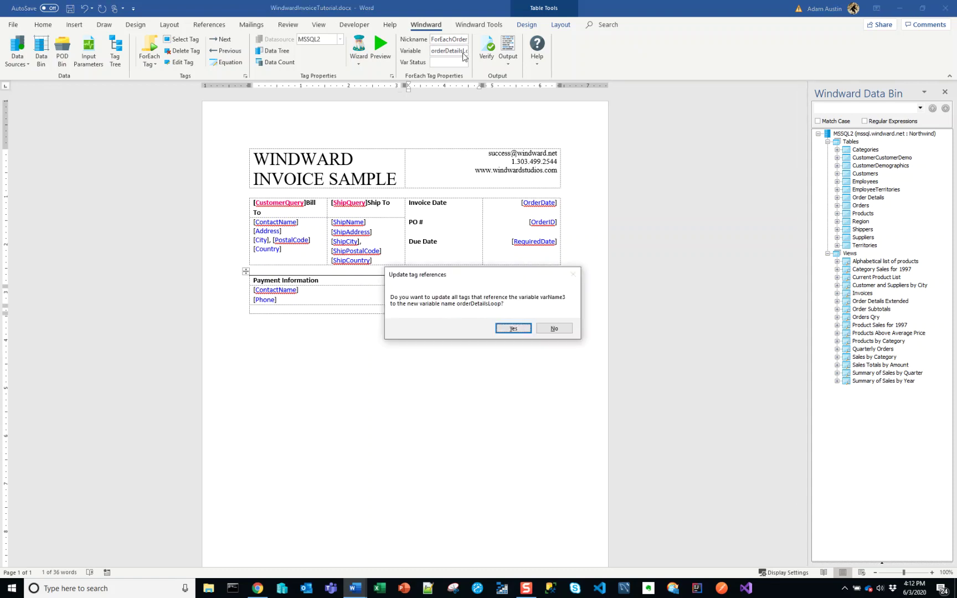
pyautogui.press('Return')
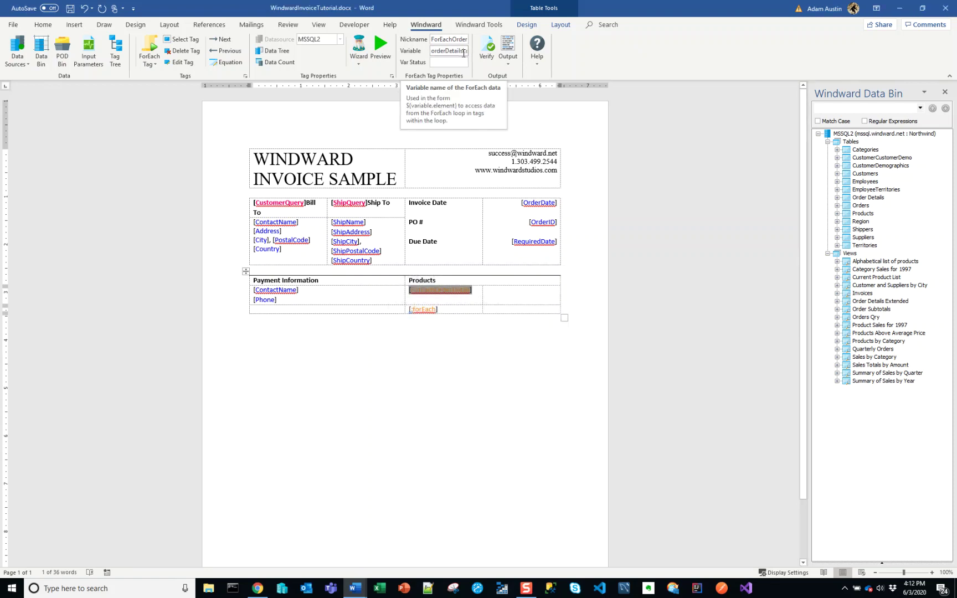
pyautogui.click(464, 53)
pyautogui.press('End')
pyautogui.write('Var')
pyautogui.press('Return')
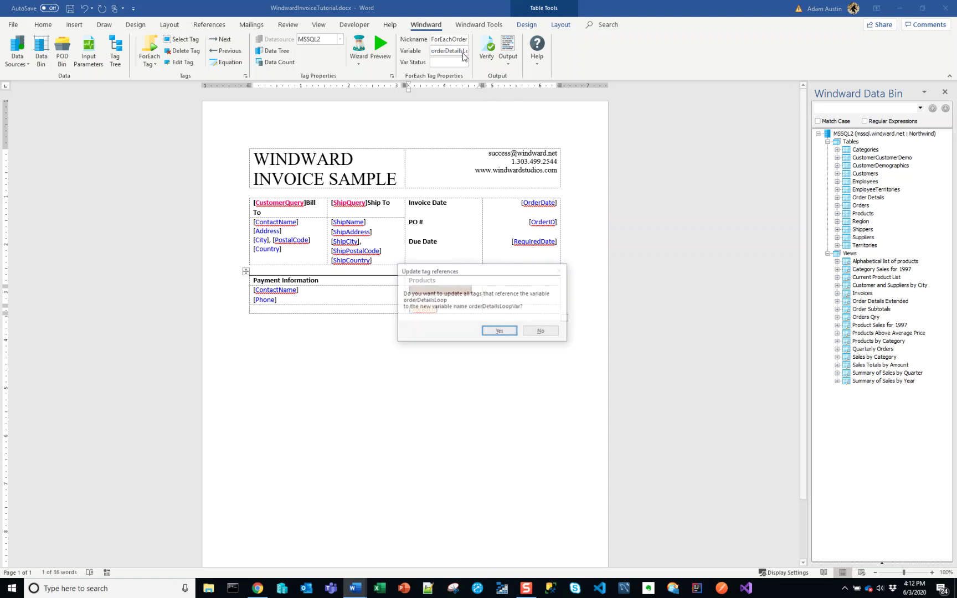
pyautogui.press('Return')
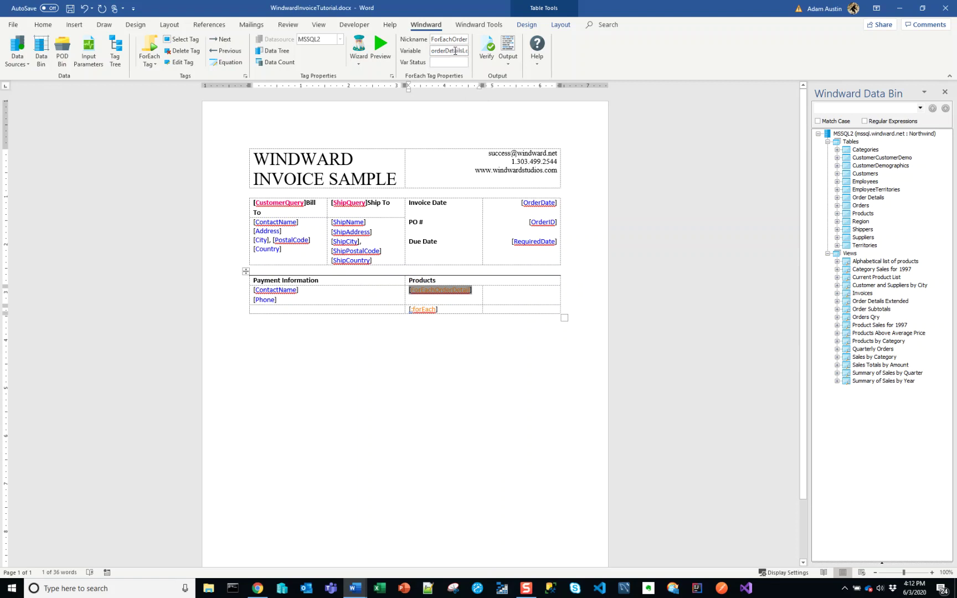
# - Insert an Out tag directly after the ForEachOrderDetail tag in the Products table
pyautogui.click(480, 302)
pyautogui.click(470, 291)
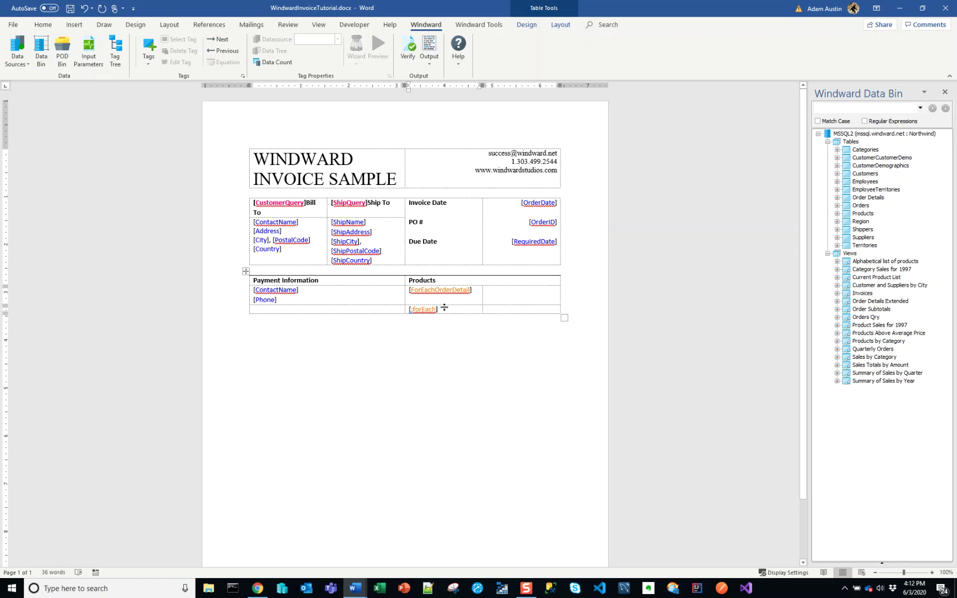
pyautogui.click(453, 295)
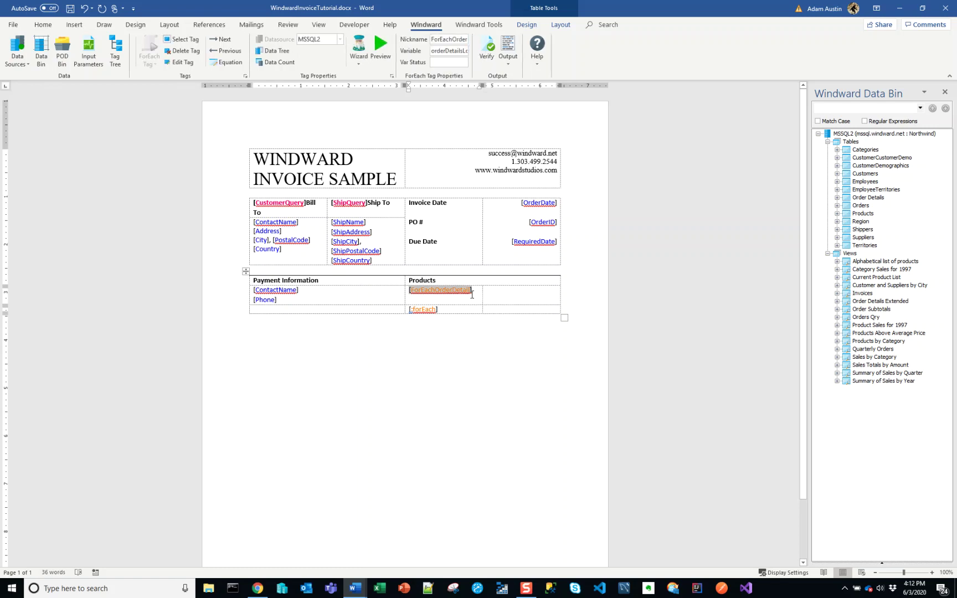
pyautogui.click(465, 302)
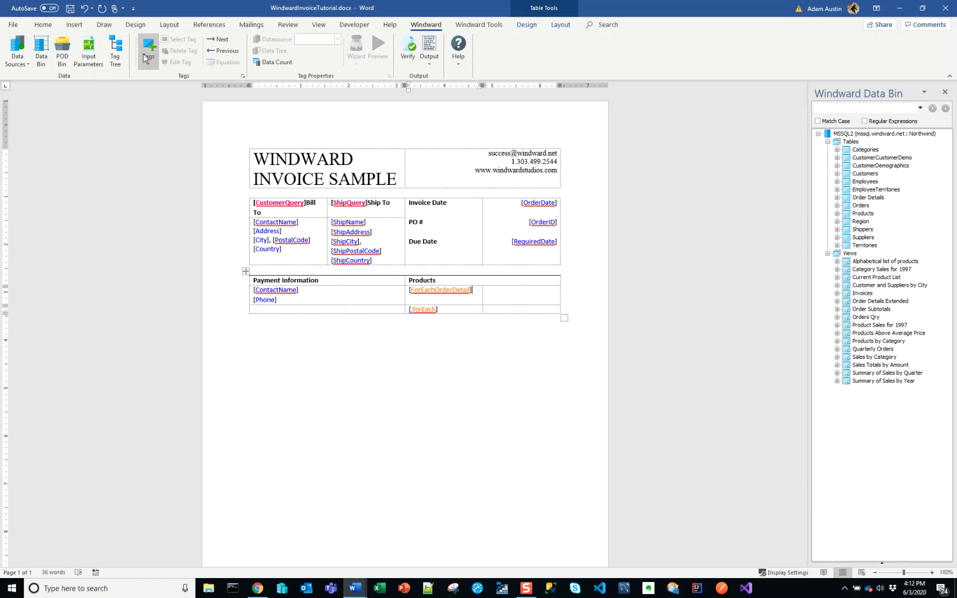
pyautogui.click(145, 59)
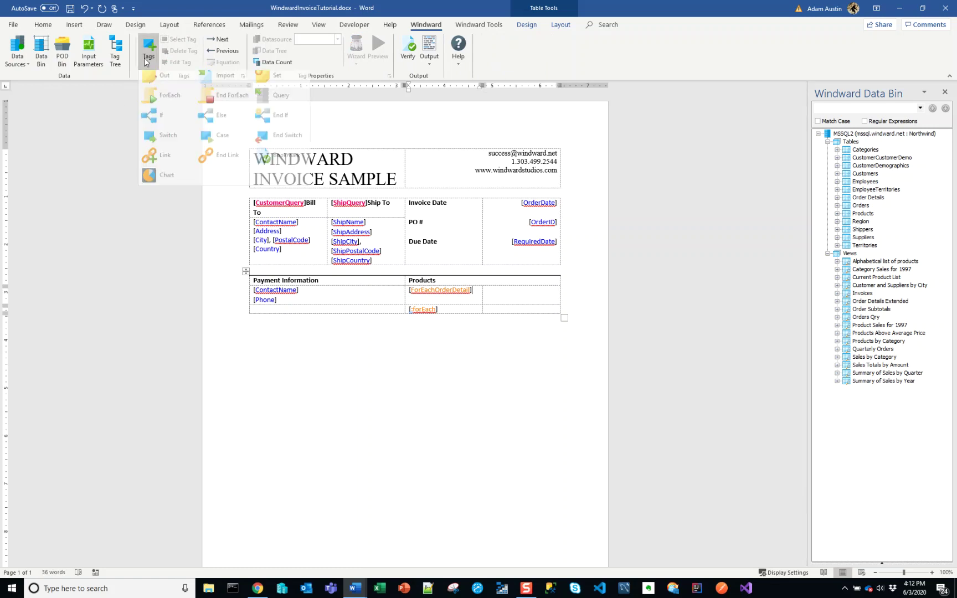
pyautogui.click(177, 81)
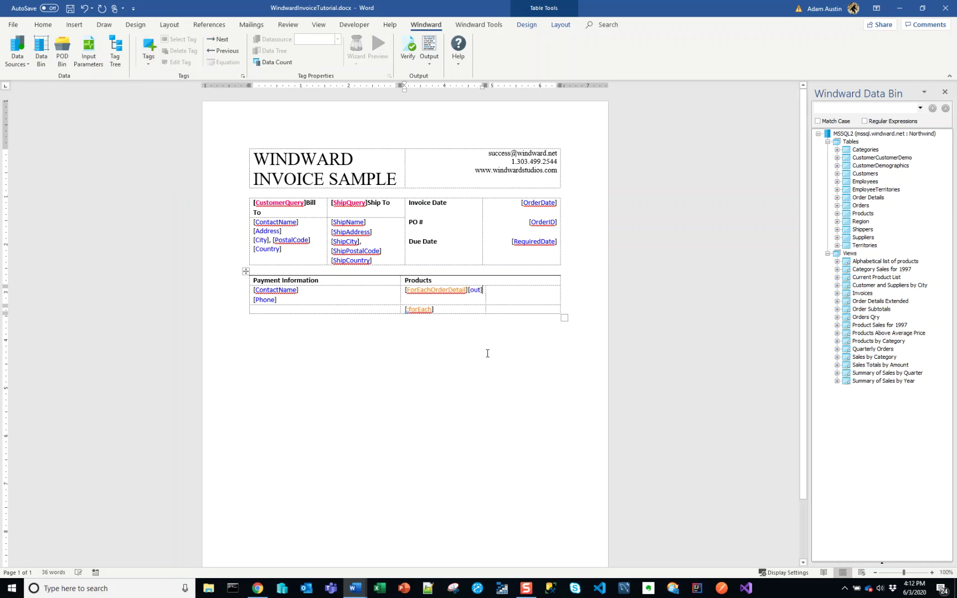
# - Check the first product name in the sample invoice and return to the new Out tag in the template
pyautogui.hotkey('alt', 'Tab')
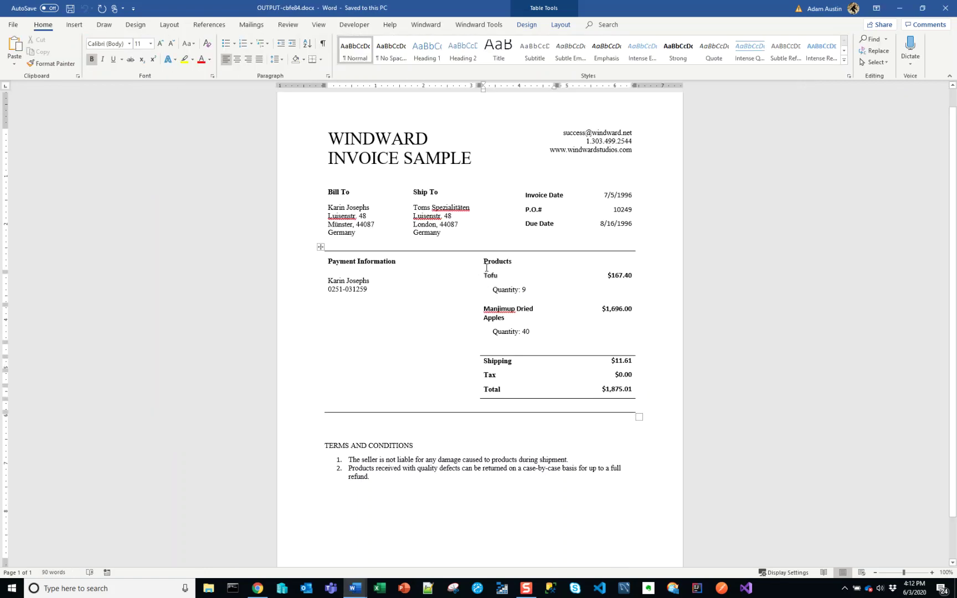
pyautogui.doubleClick(491, 275)
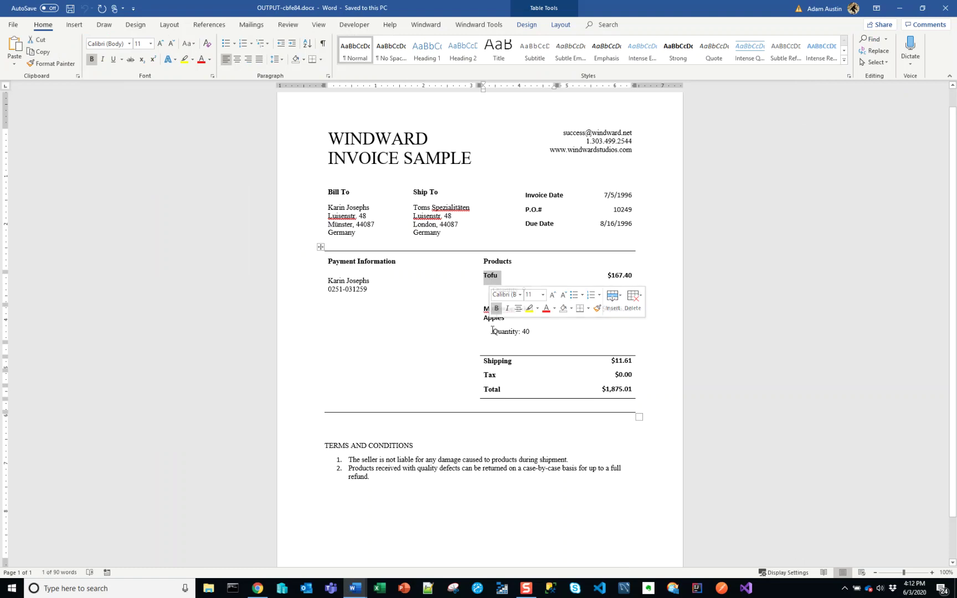
pyautogui.hotkey('alt', 'Tab')
pyautogui.hotkey('shift', 'Left')
pyautogui.hotkey('shift', 'Left')
pyautogui.hotkey('shift', 'Left')
pyautogui.hotkey('shift', 'Left')
pyautogui.hotkey('shift', 'Left')
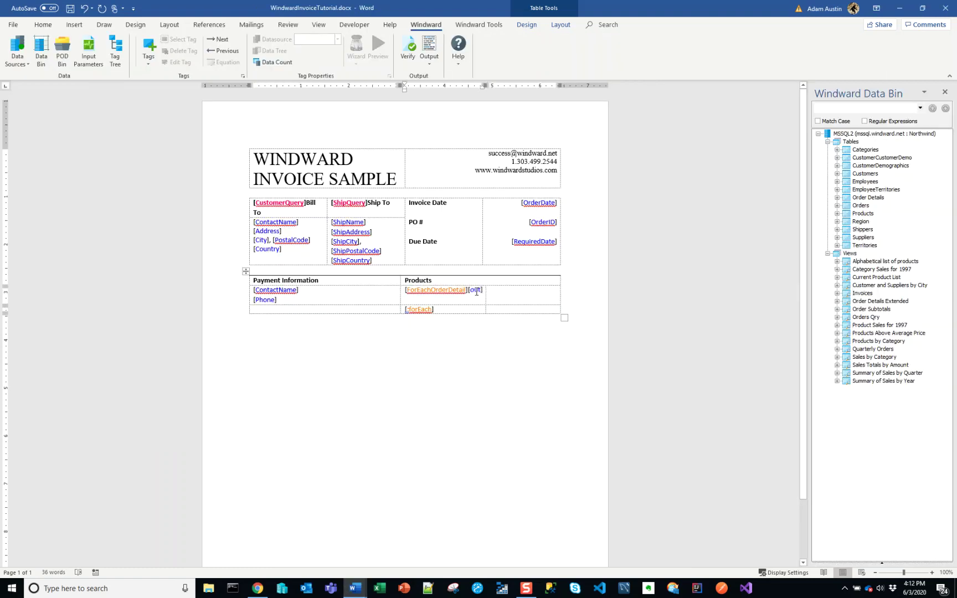
# - Bind the new Out tag in the Products table to the ProductName field of orderDetailsLoopVar
pyautogui.click(287, 54)
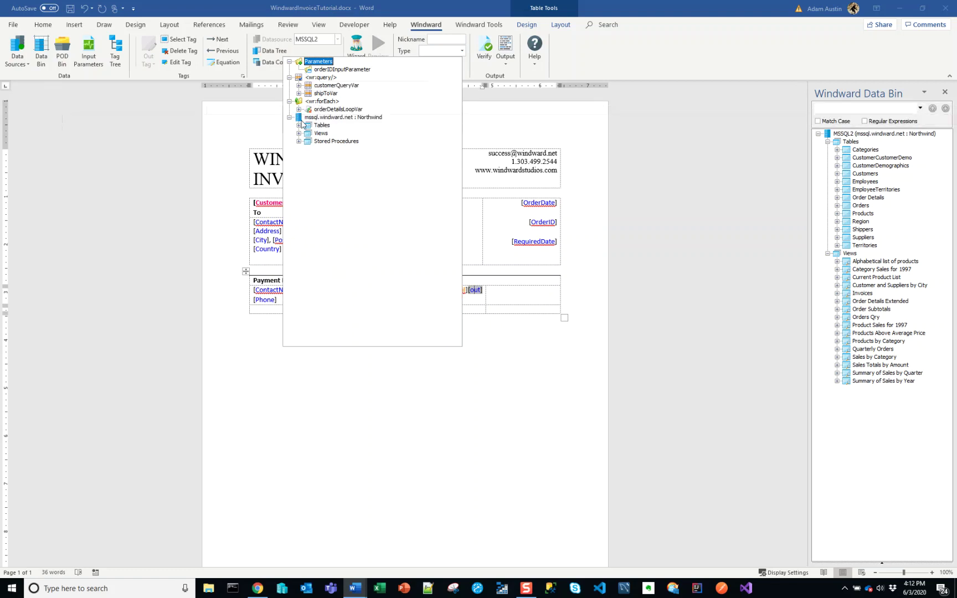
pyautogui.click(299, 109)
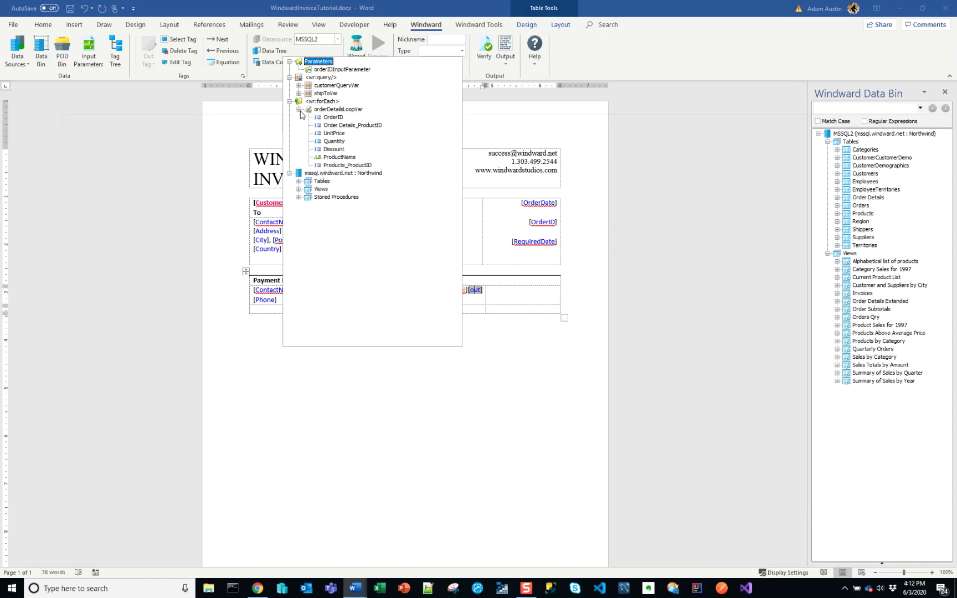
pyautogui.doubleClick(347, 157)
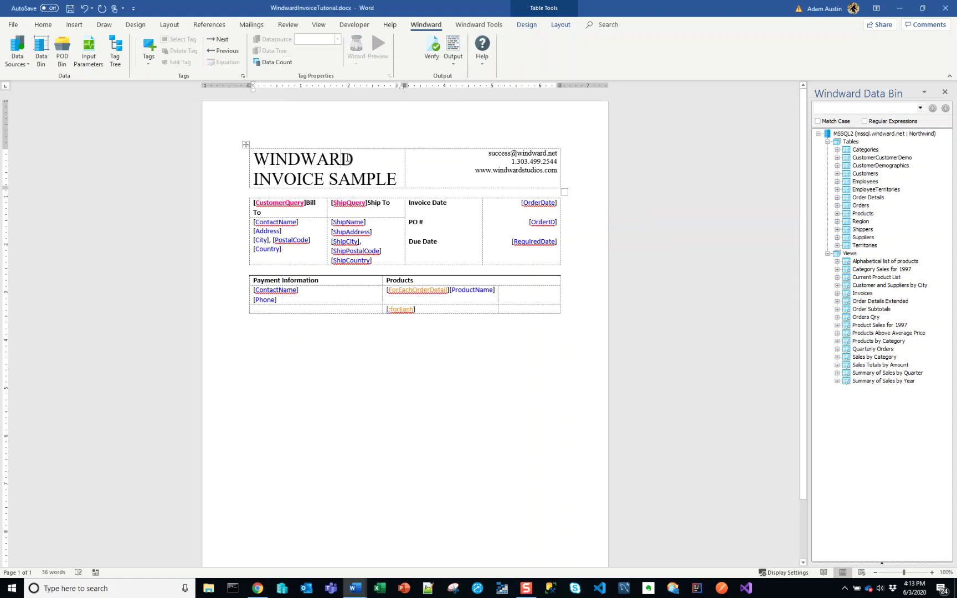
# - Make the ProductName tag in the Products table bold
pyautogui.click(497, 289)
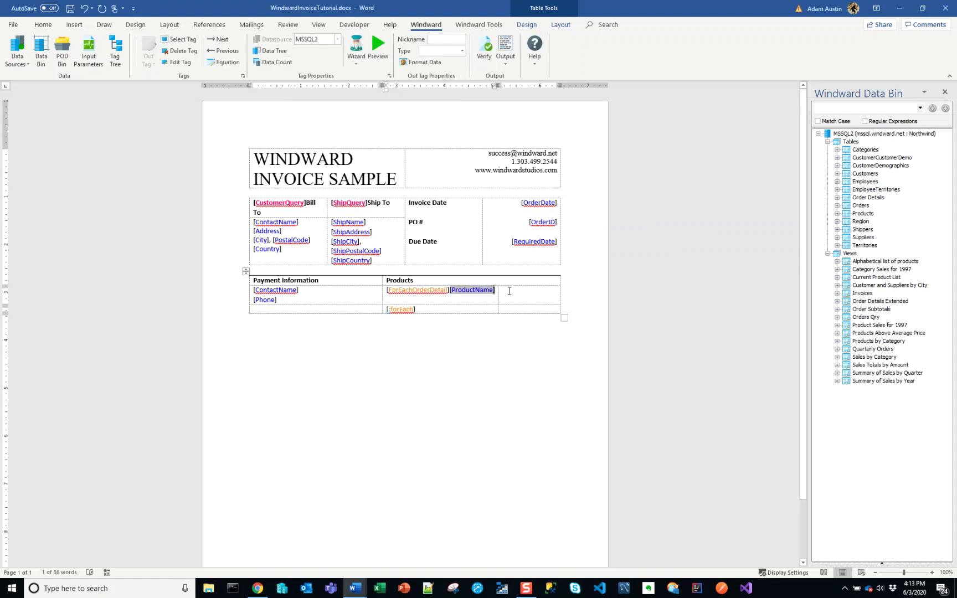
pyautogui.hotkey('shift', 'Left')
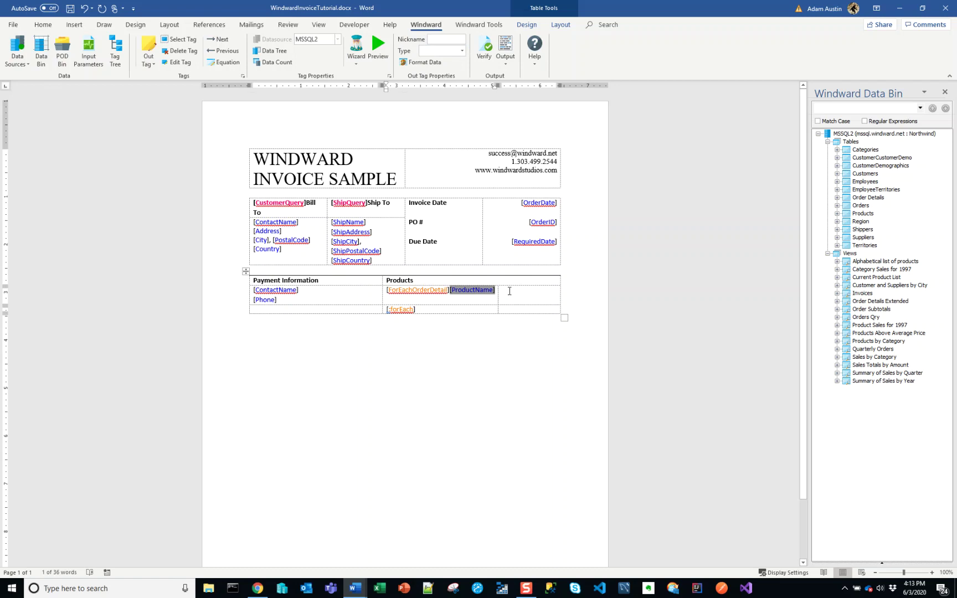
pyautogui.click(42, 25)
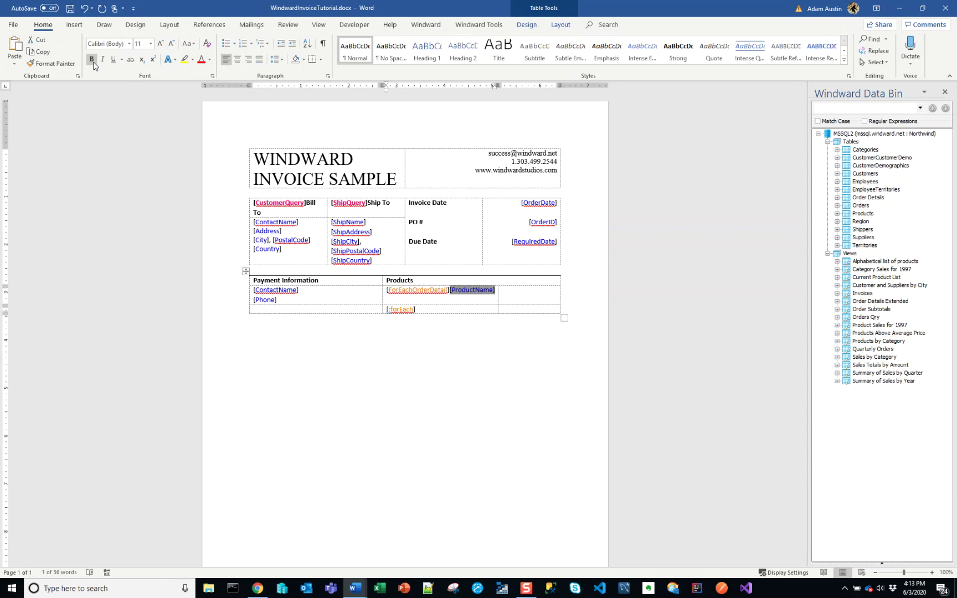
pyautogui.click(93, 63)
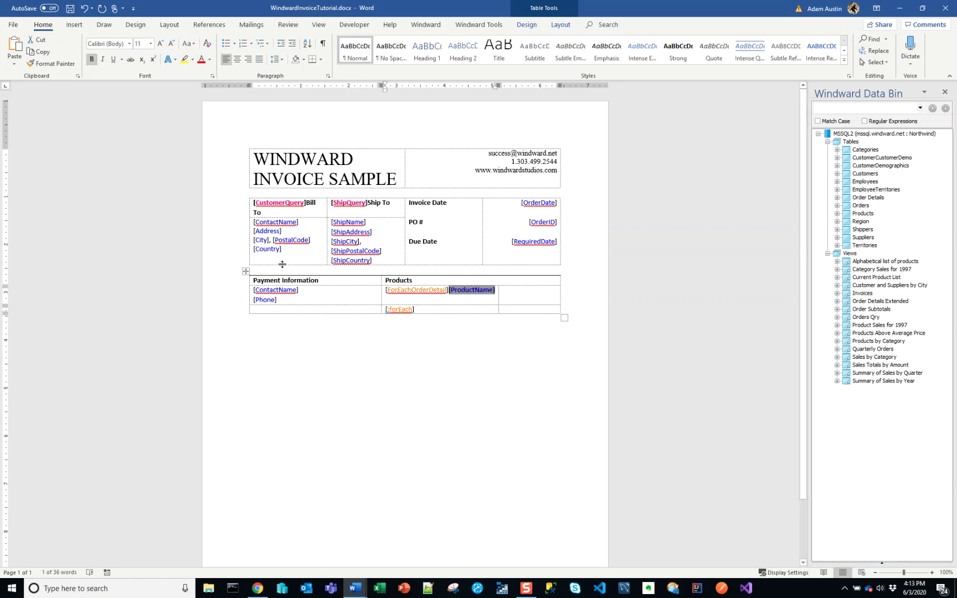
pyautogui.click(497, 293)
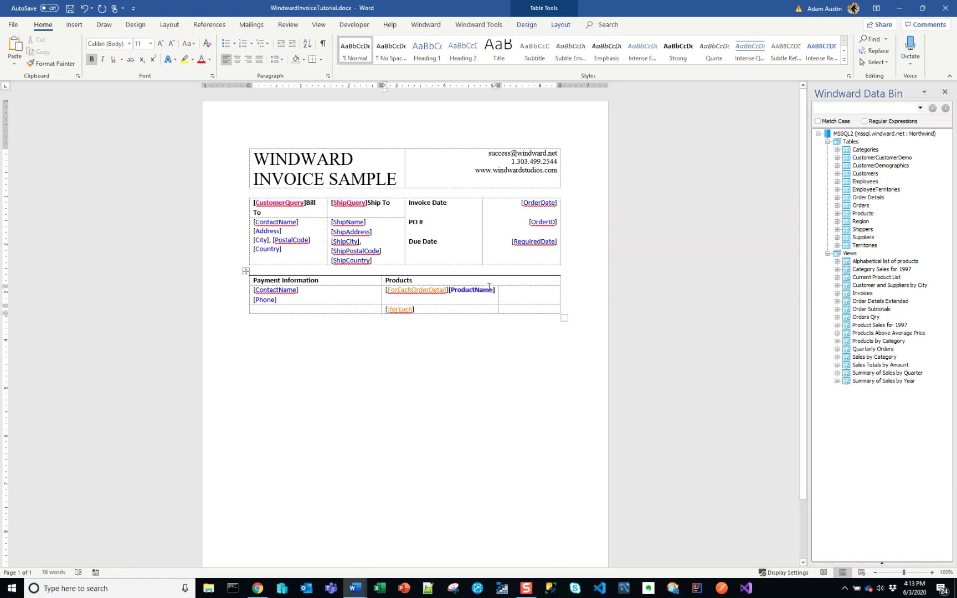
# - Save the template, run the report with the preset order ID to check the product names, and close the output
pyautogui.click(426, 24)
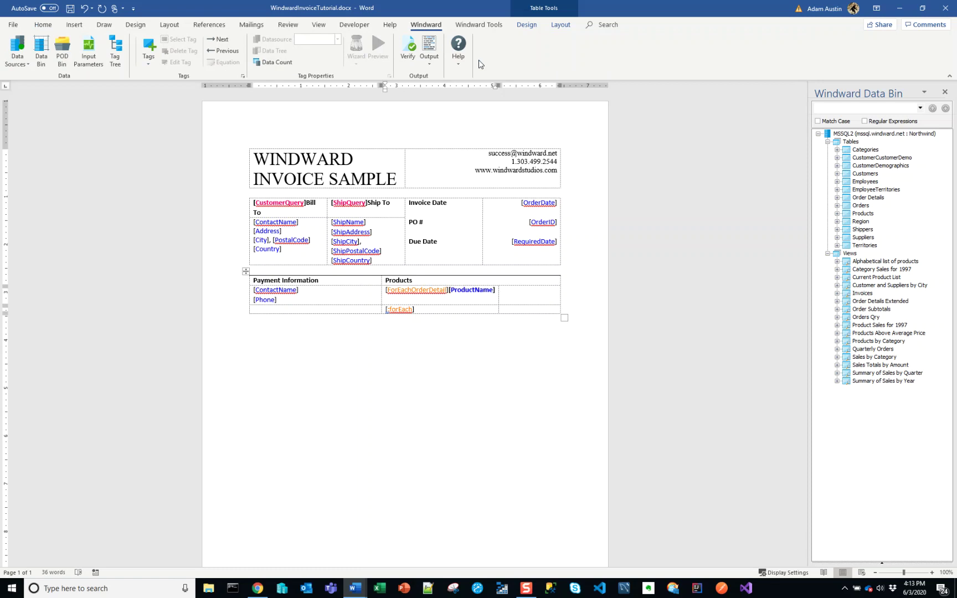
pyautogui.click(430, 49)
pyautogui.click(525, 330)
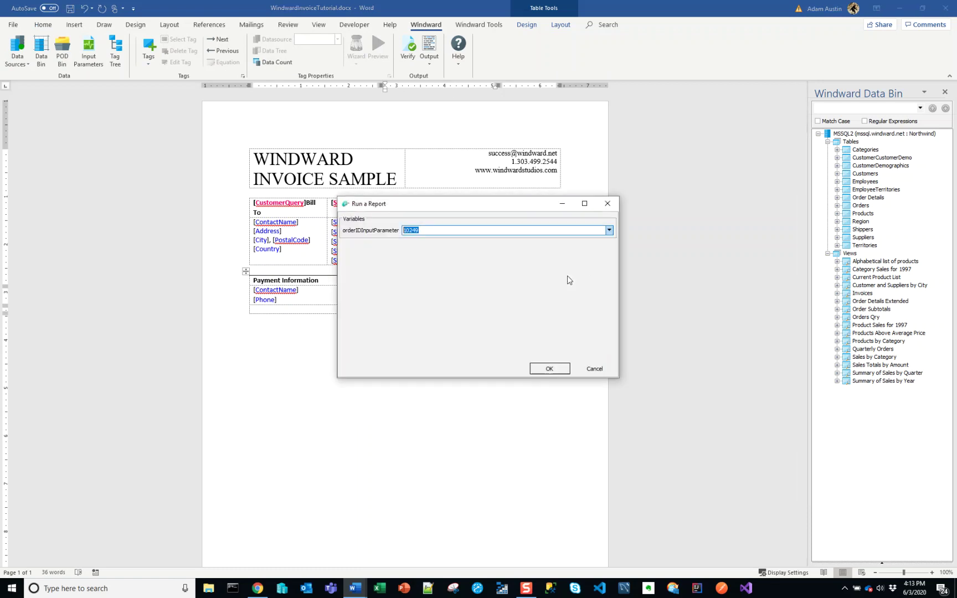
pyautogui.click(548, 369)
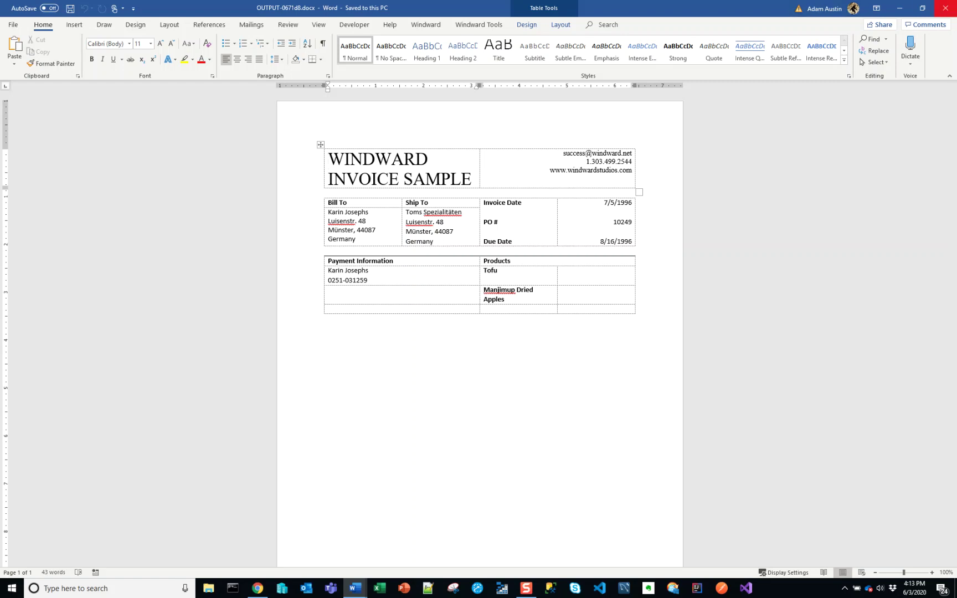
pyautogui.click(946, 8)
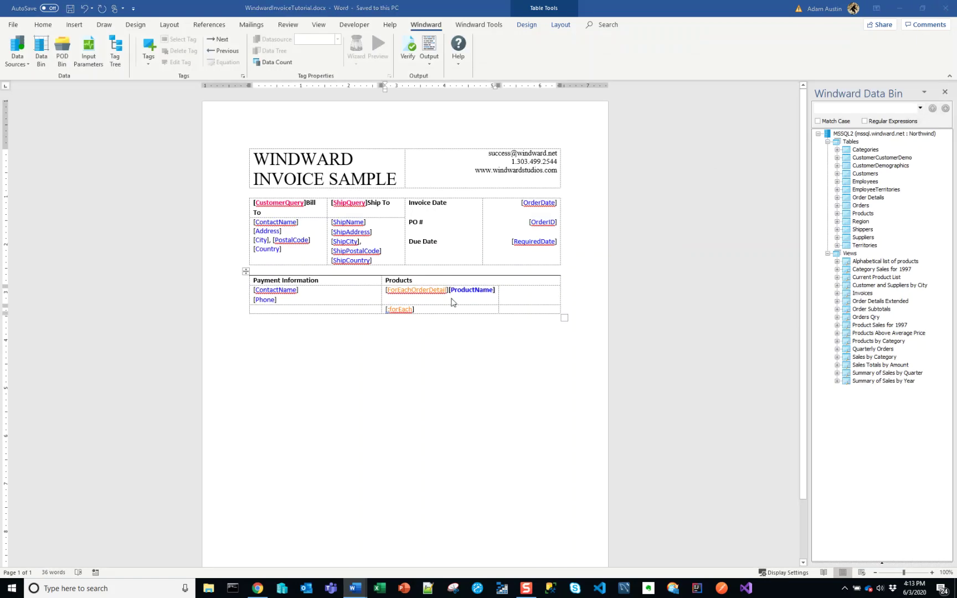
# - Check how the first product's quantity label and value are laid out in the sample invoice and return to the template
pyautogui.hotkey('alt', 'Tab')
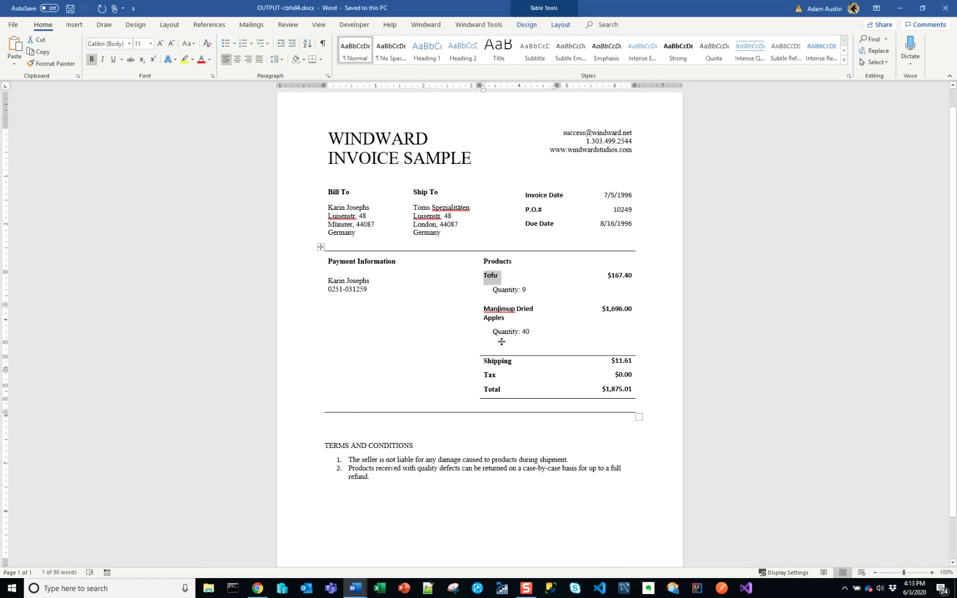
pyautogui.click(518, 291)
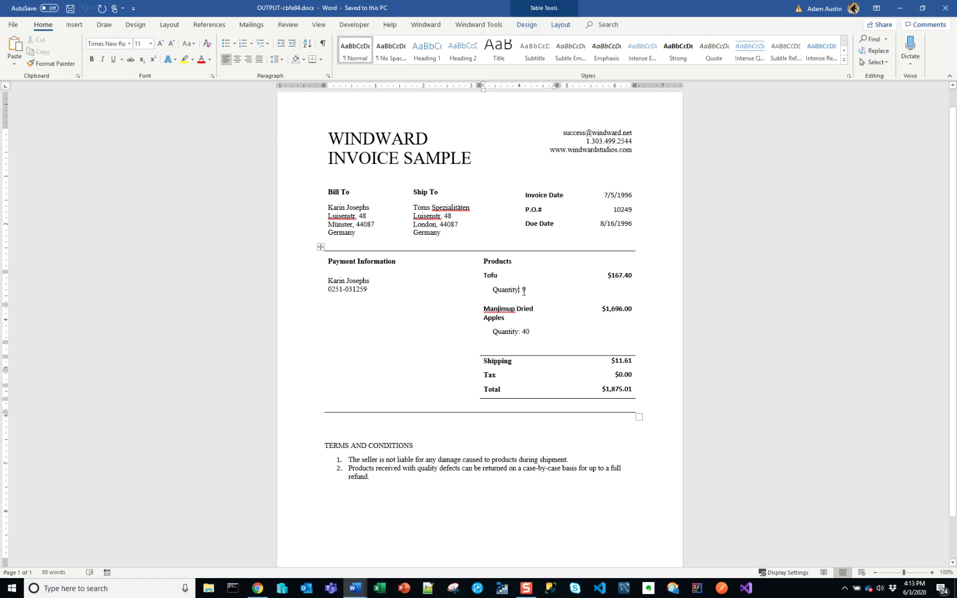
pyautogui.moveTo(519, 291); pyautogui.dragTo(492, 291)
pyautogui.doubleClick(524, 290)
pyautogui.click(524, 291)
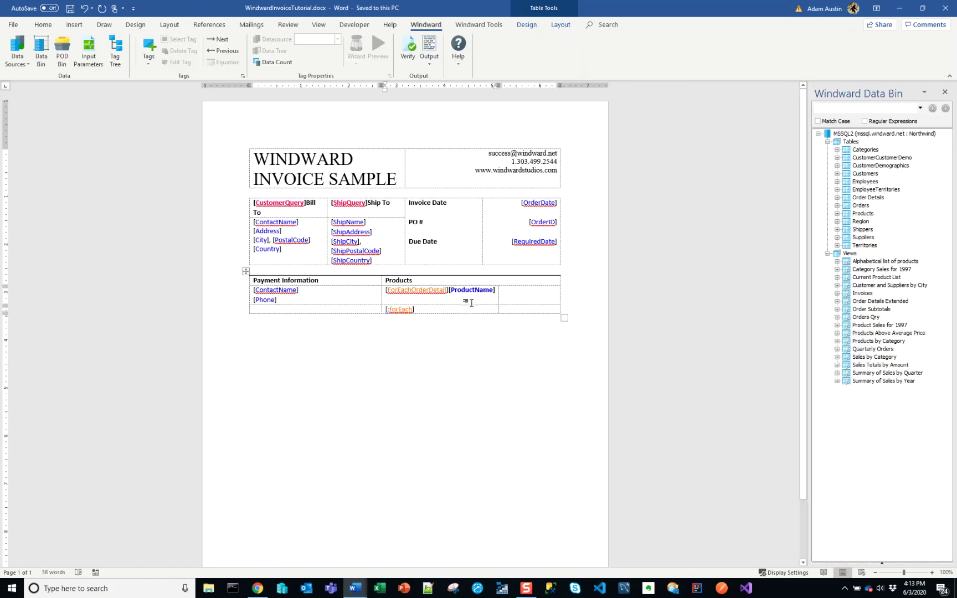
# - Add an indented "Quantity:" label on the line below the ProductName tag in the Products table
pyautogui.click(472, 299)
pyautogui.press('End')
pyautogui.press('Return')
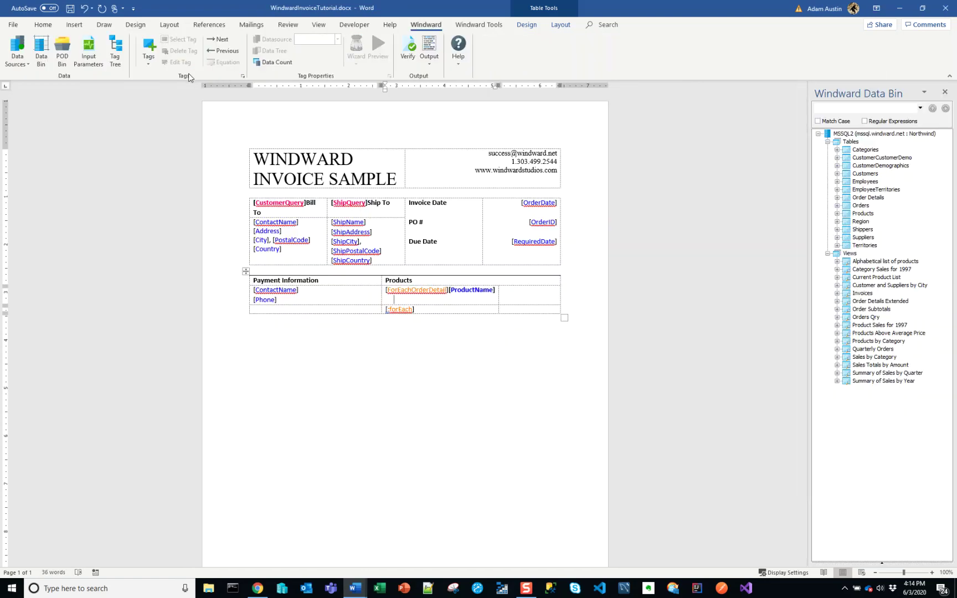
pyautogui.click(149, 51)
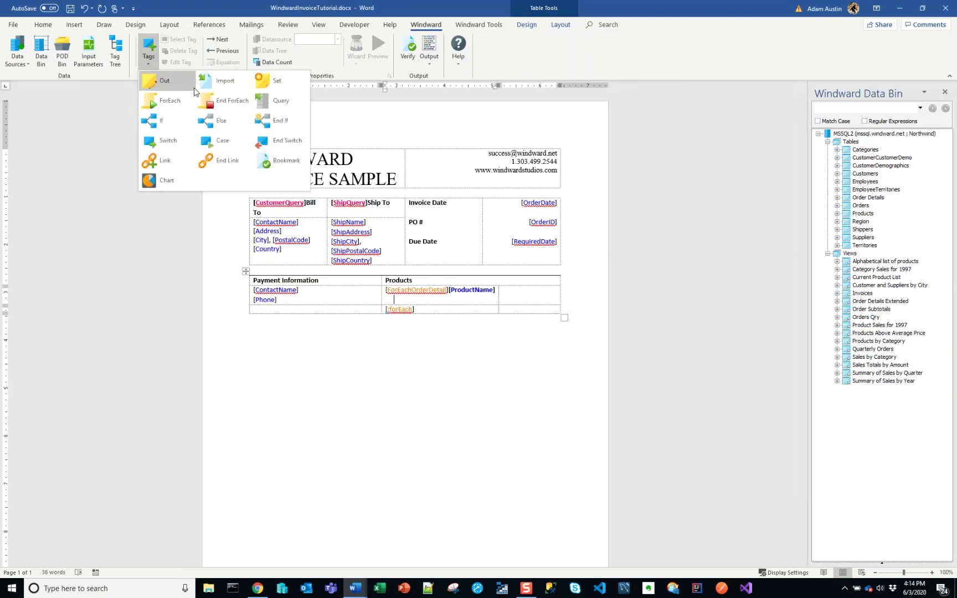
pyautogui.click(436, 299)
pyautogui.write('Quan')
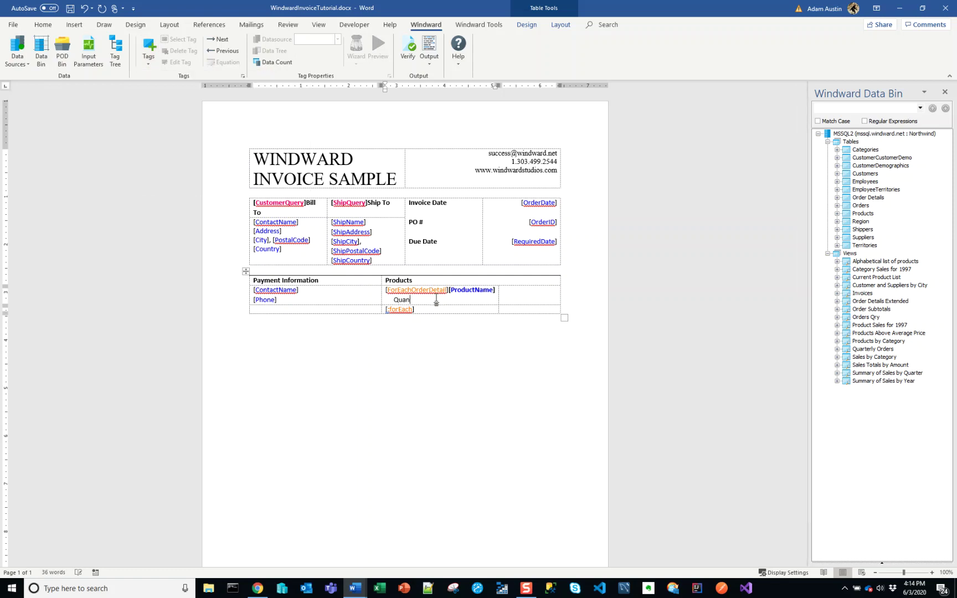
pyautogui.write('tity:')
# - Insert an Out tag after the "Quantity:" label and bind it to the Quantity field of orderDetailsLoopVar
pyautogui.click(149, 50)
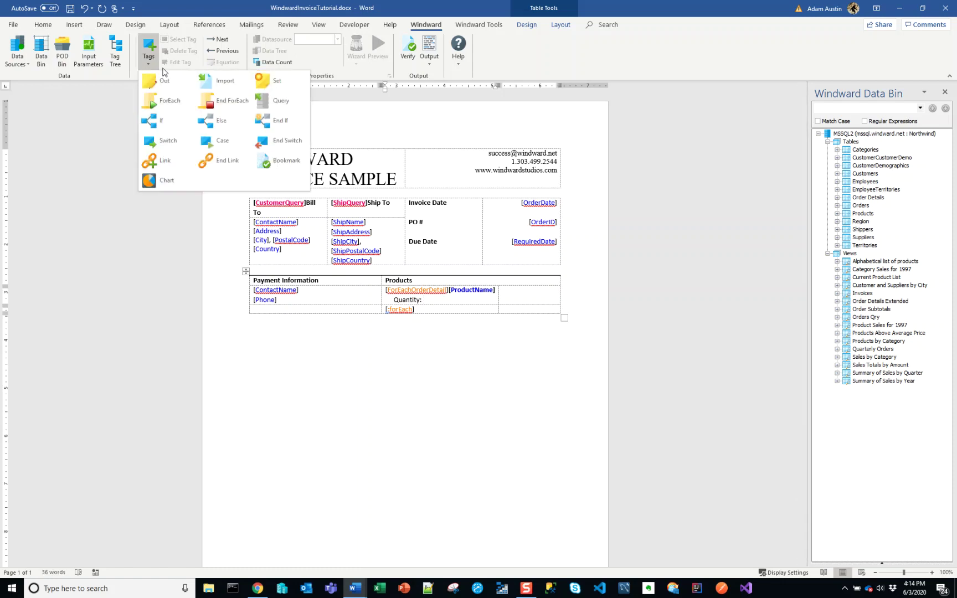
pyautogui.click(166, 81)
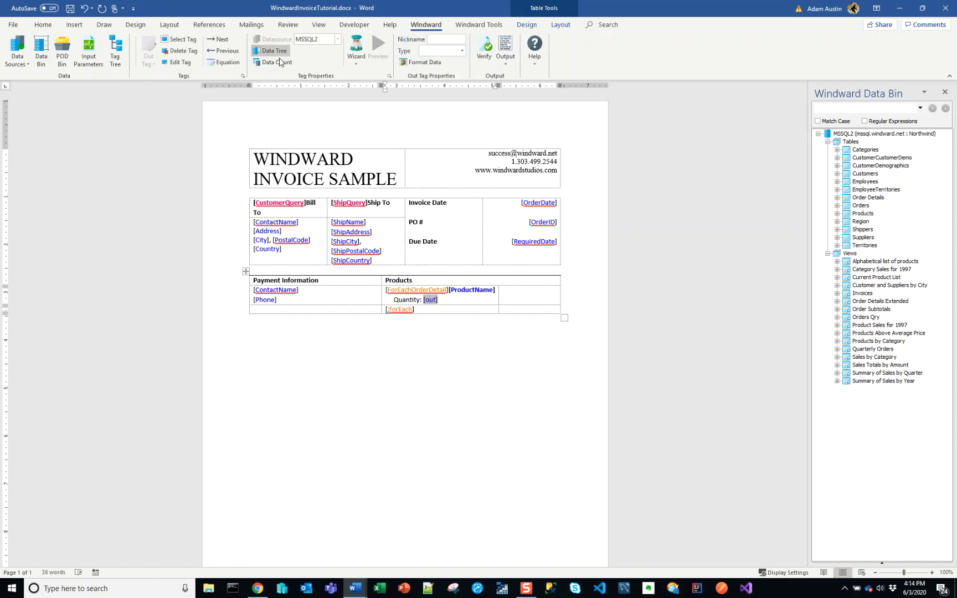
pyautogui.click(281, 51)
pyautogui.click(292, 111)
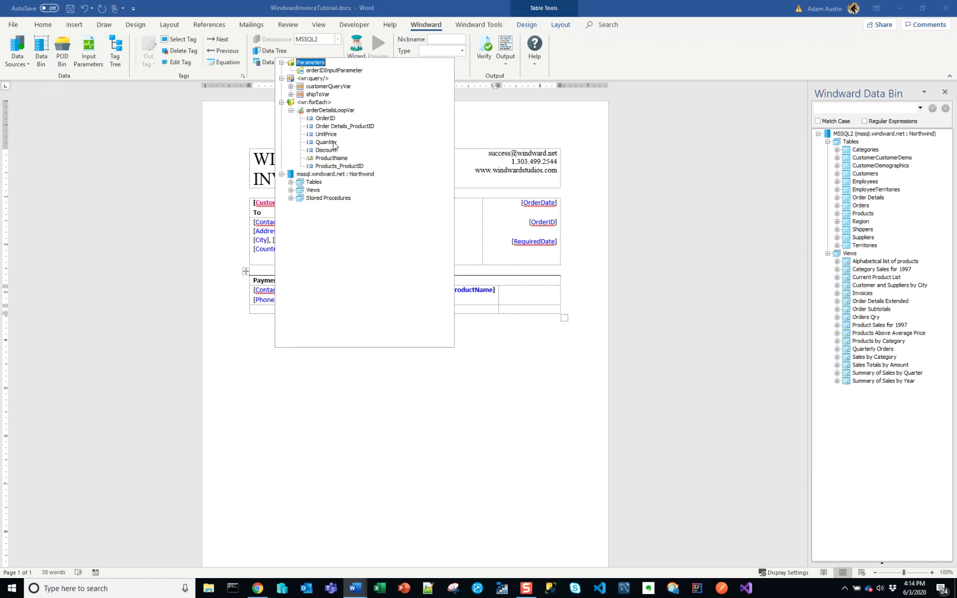
pyautogui.click(334, 143)
# - Save the template, run the report with the preset order ID to check the product quantities, and close the output
pyautogui.click(509, 44)
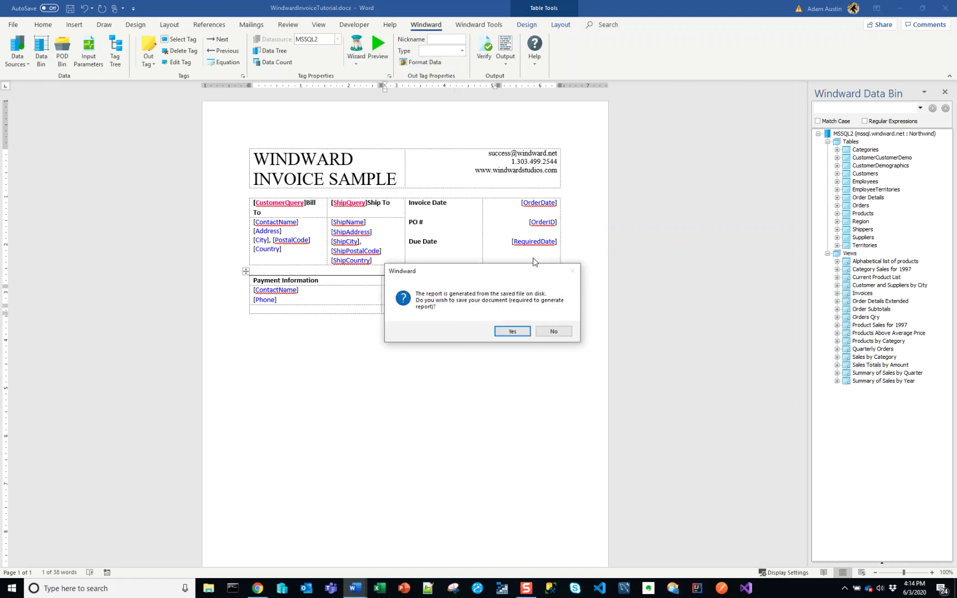
pyautogui.click(517, 333)
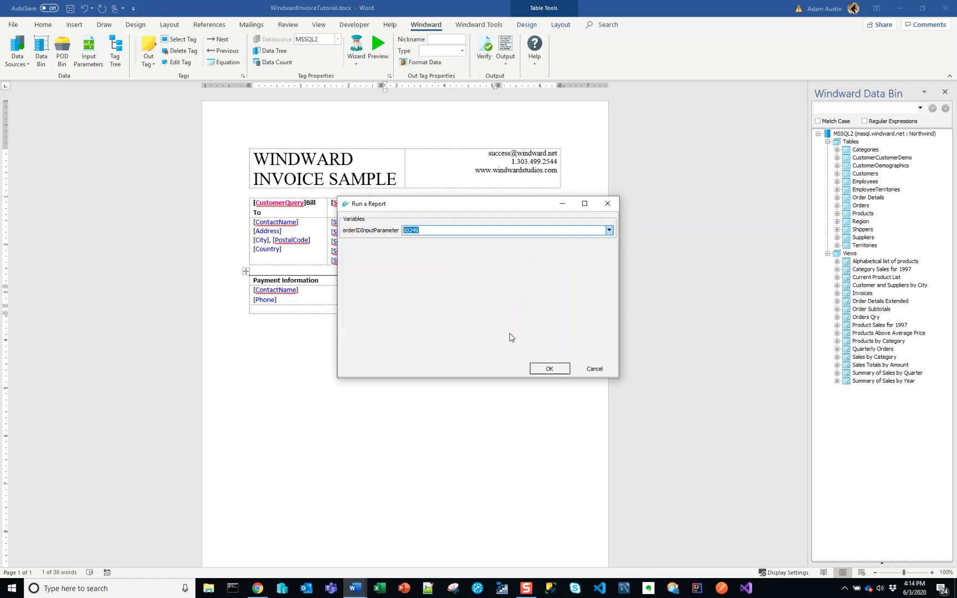
pyautogui.click(549, 368)
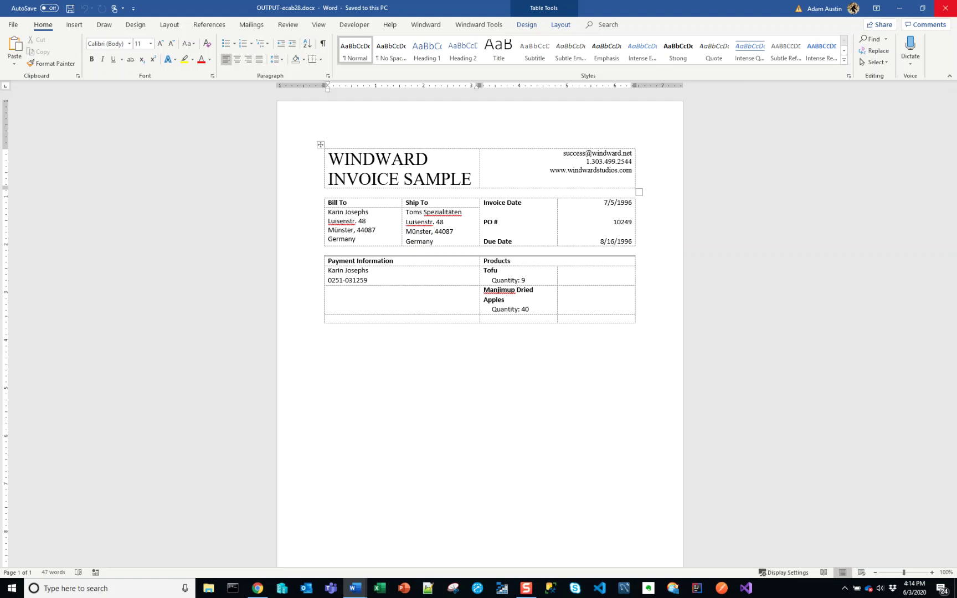
pyautogui.click(945, 8)
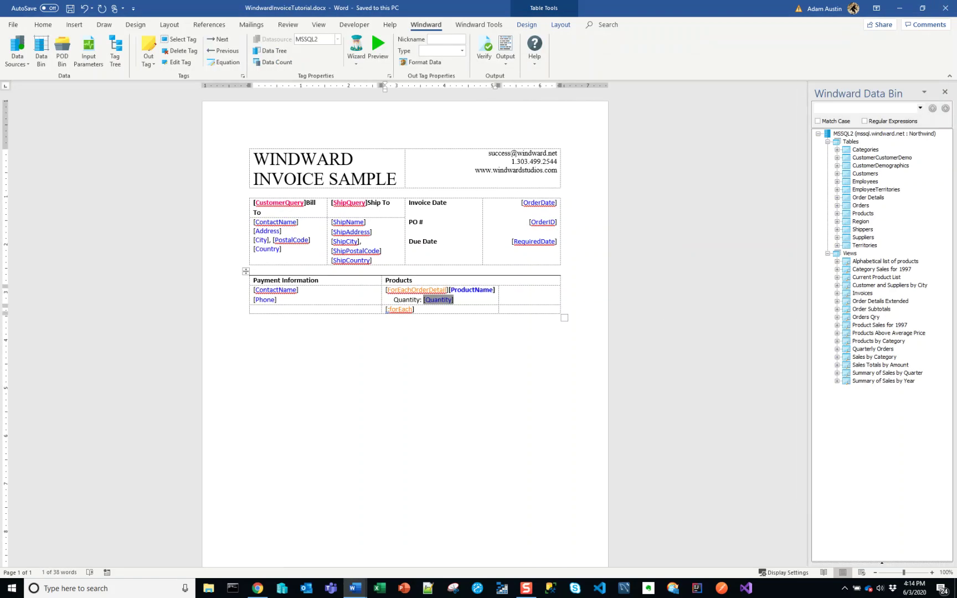